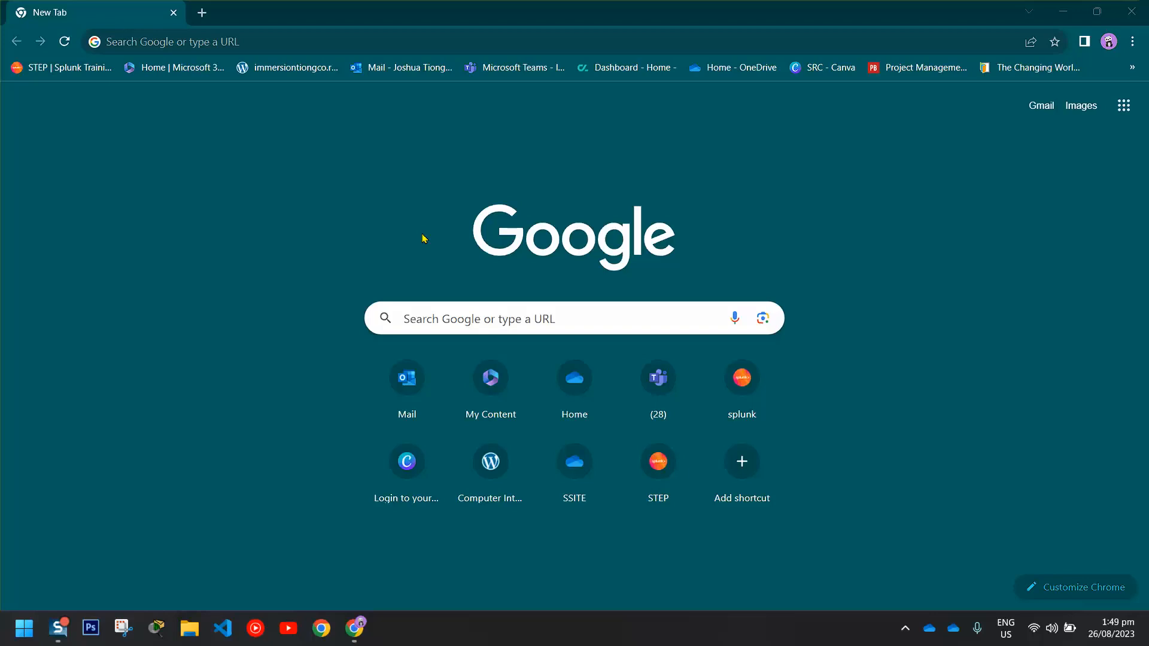
click(1124, 106)
click(866, 133)
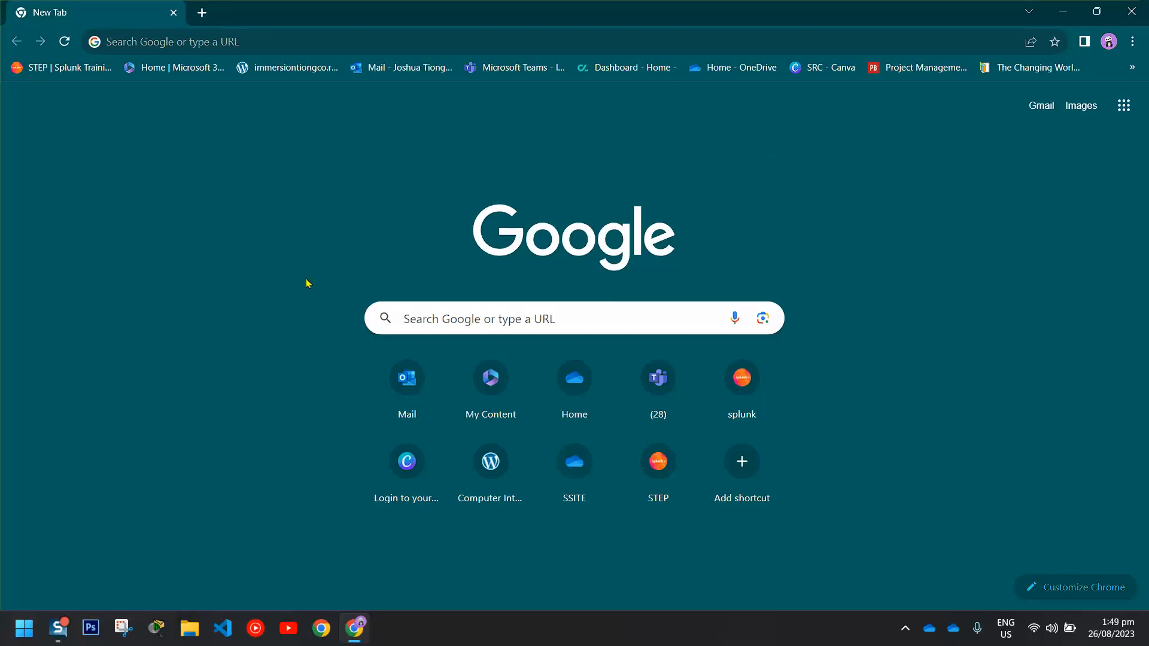
Open the Microsoft 365 home page at office.com/?auth=2 in a new browser tab and close the old empty tab.
click(201, 13)
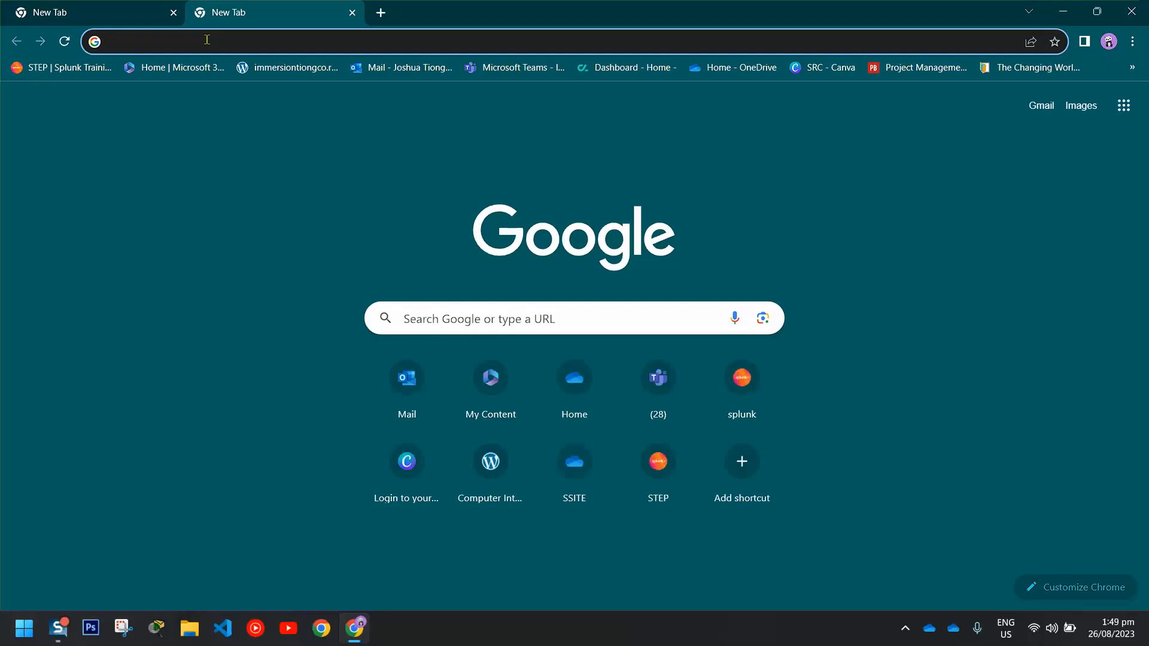
text(office.com/?auth=2)
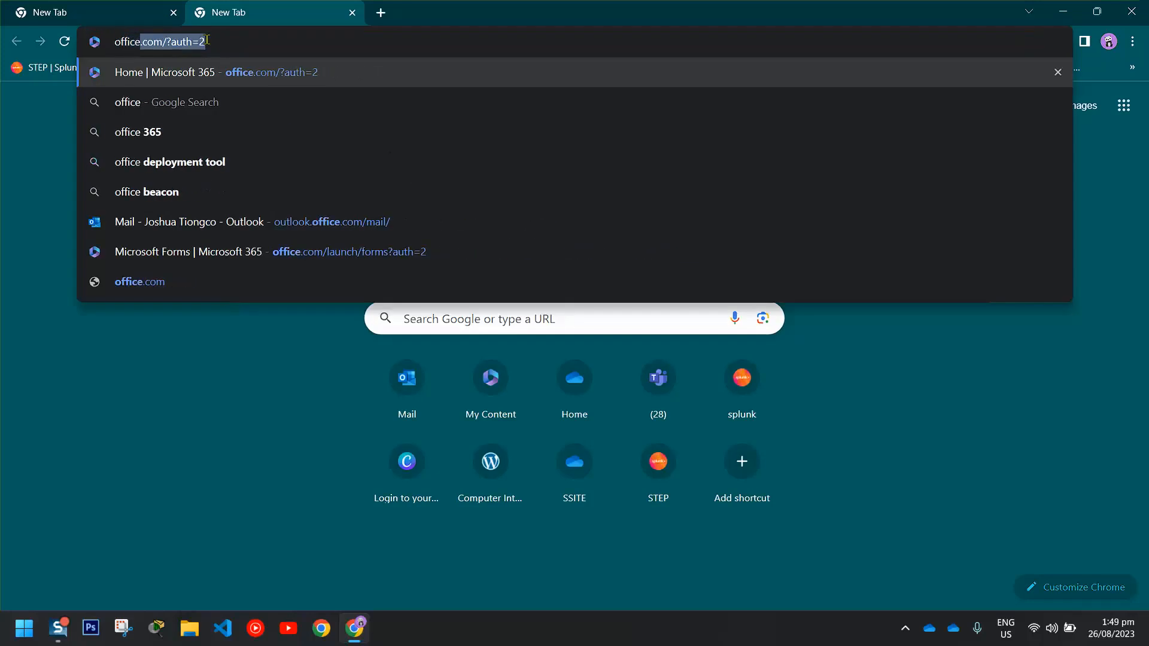
click(154, 70)
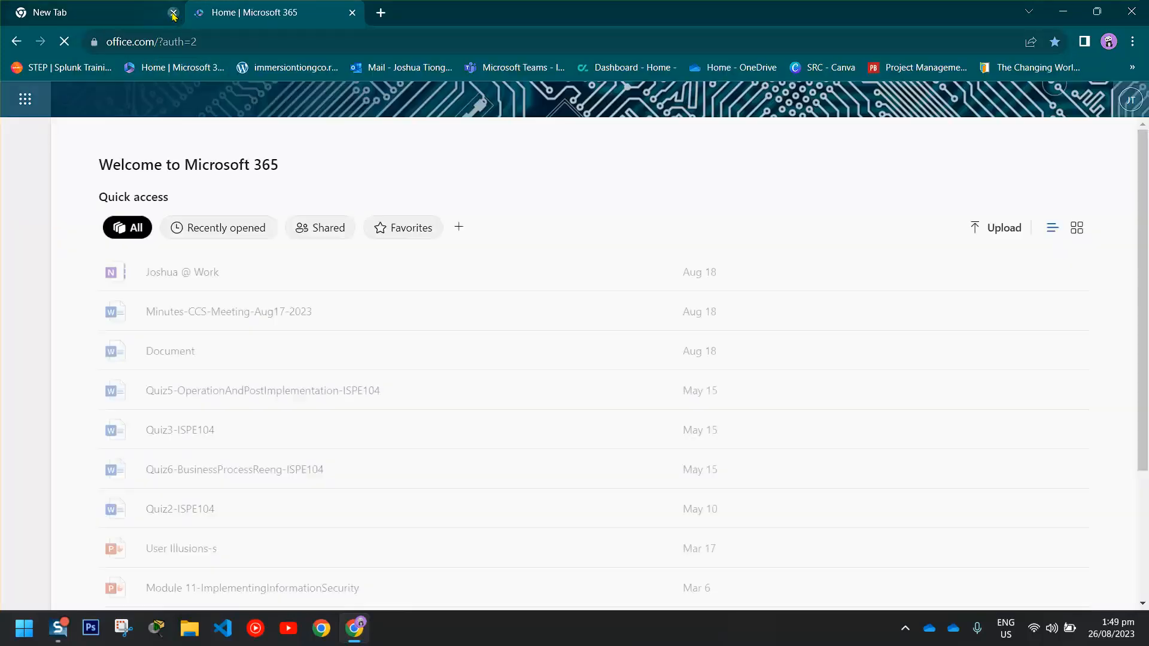
click(173, 13)
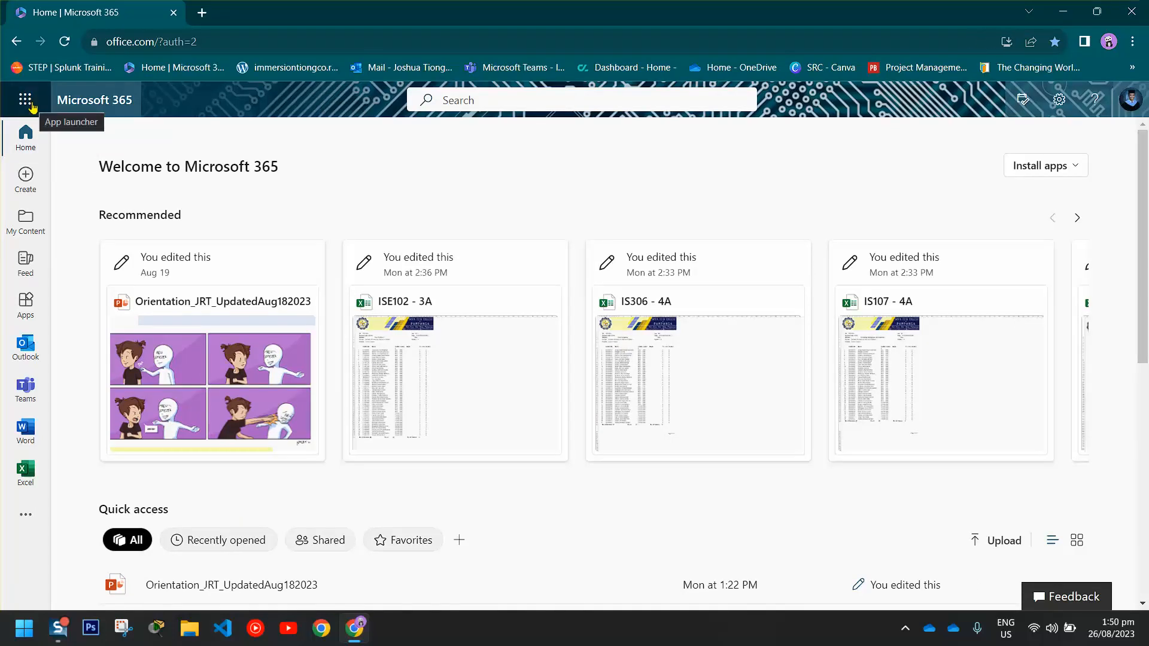
Open Microsoft Forms from Microsoft 365 and create a new blank form rather than a quiz.
click(29, 104)
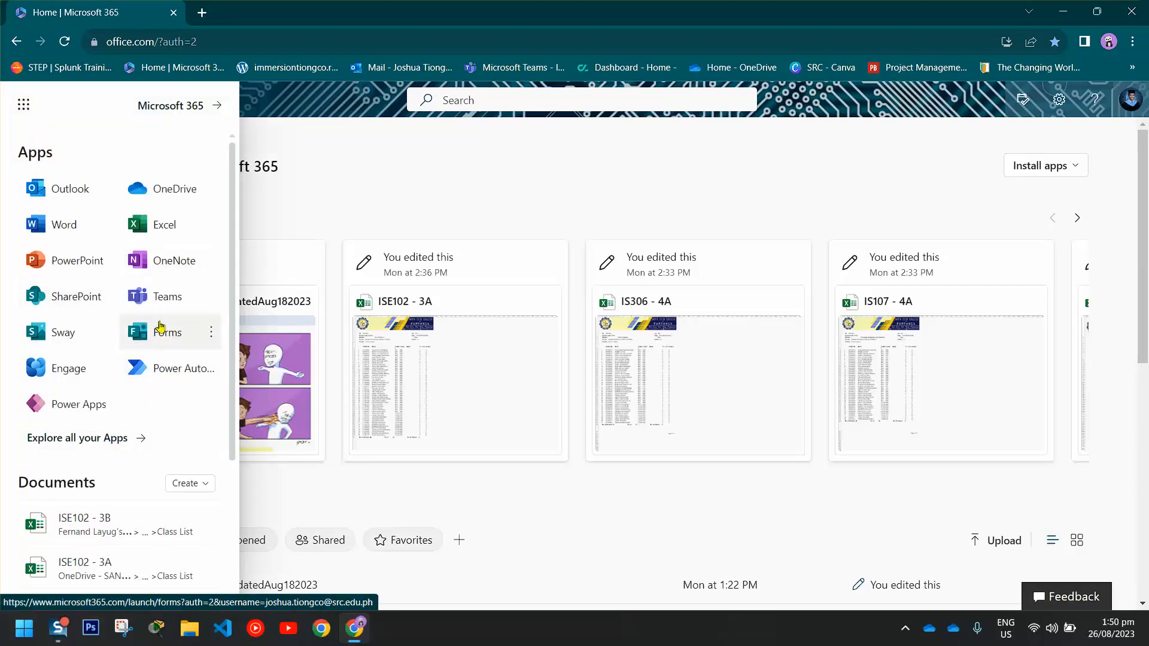
click(161, 330)
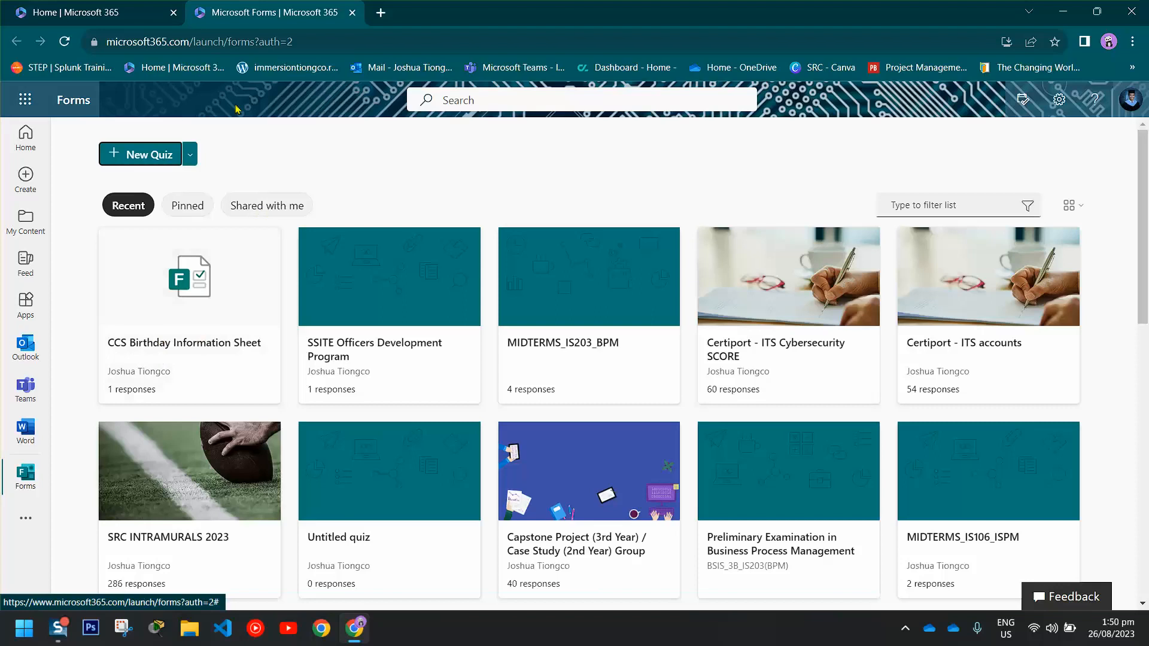
click(189, 155)
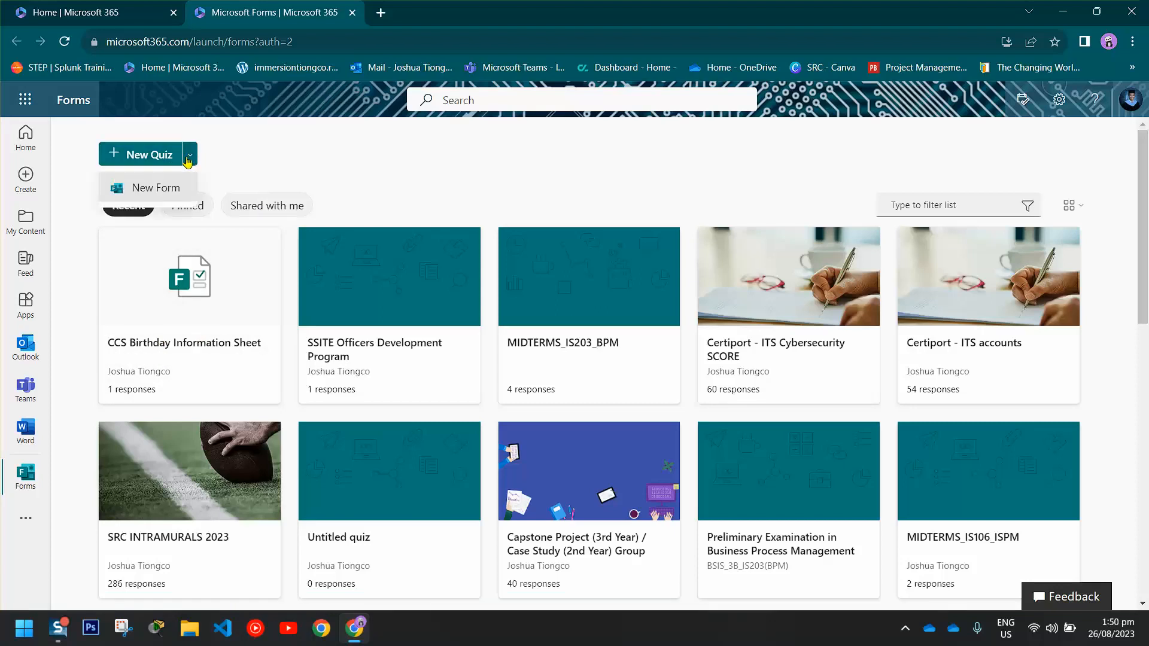
click(260, 146)
click(191, 160)
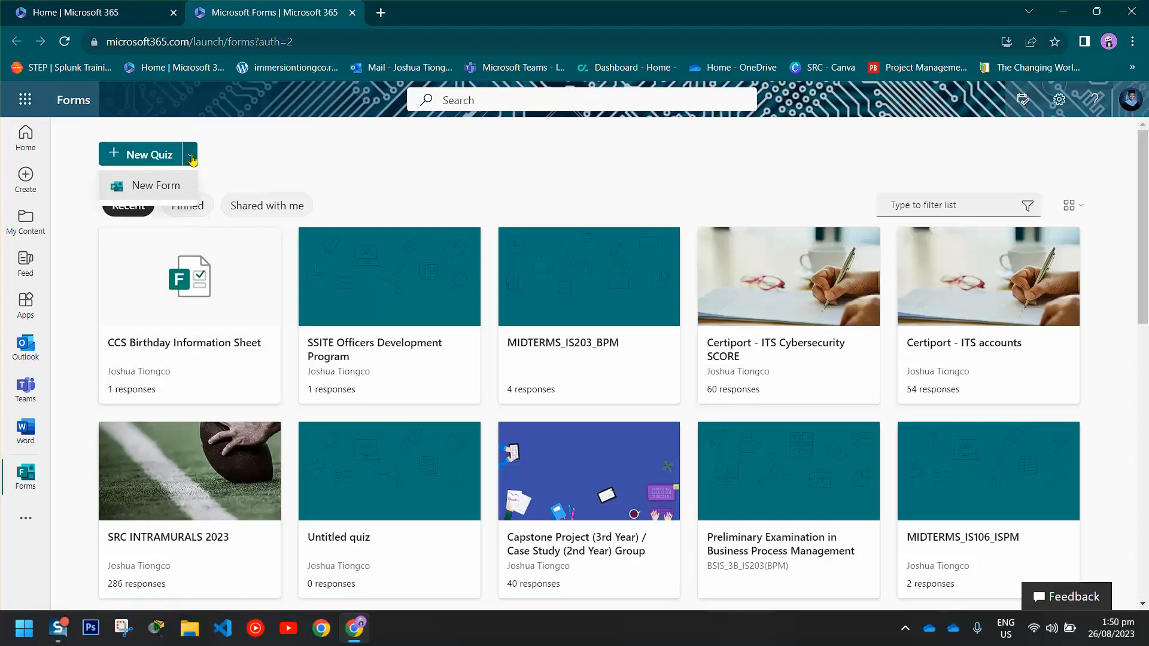
click(281, 155)
click(191, 156)
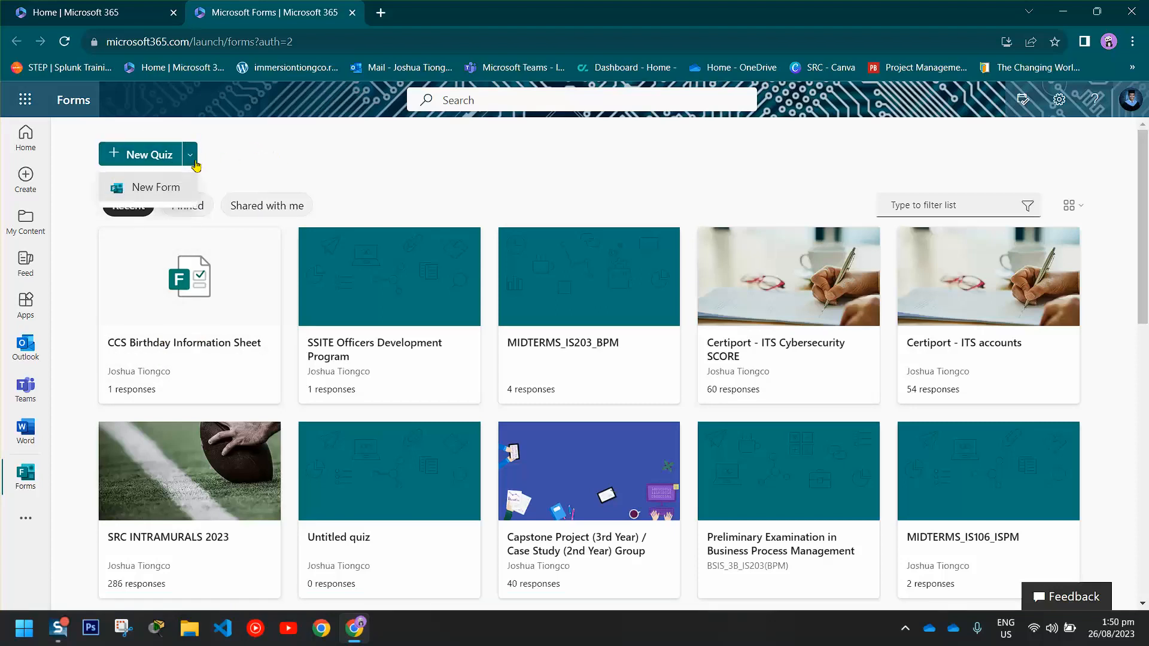
click(149, 191)
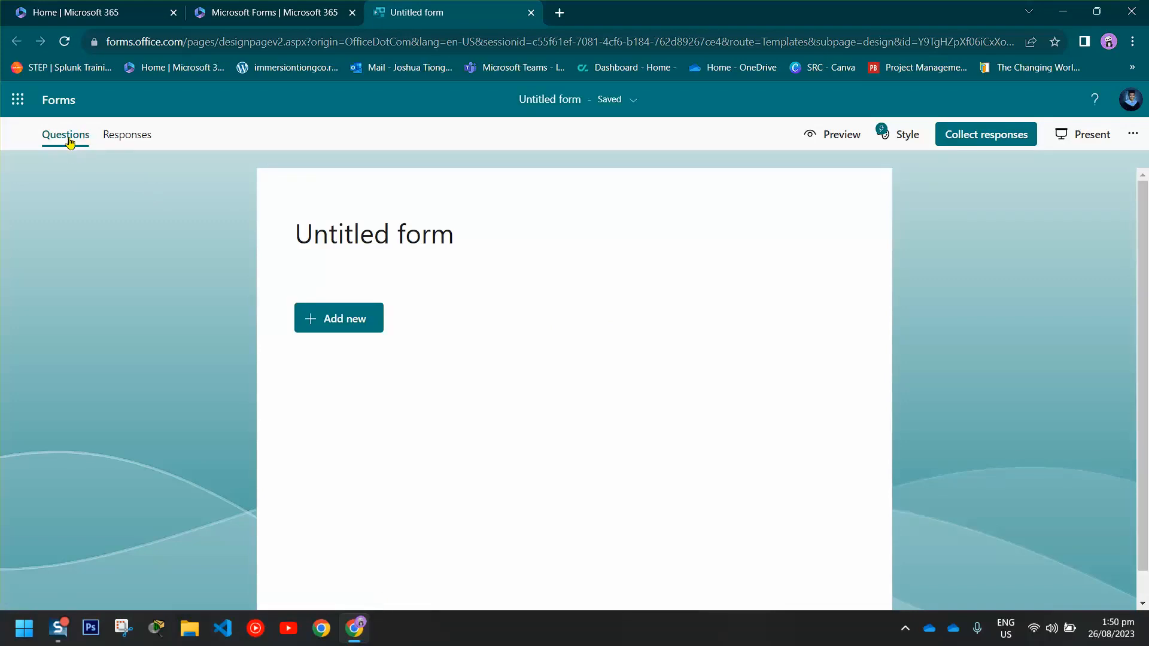
Check the new form's responses view and title the form "Personal information".
click(126, 135)
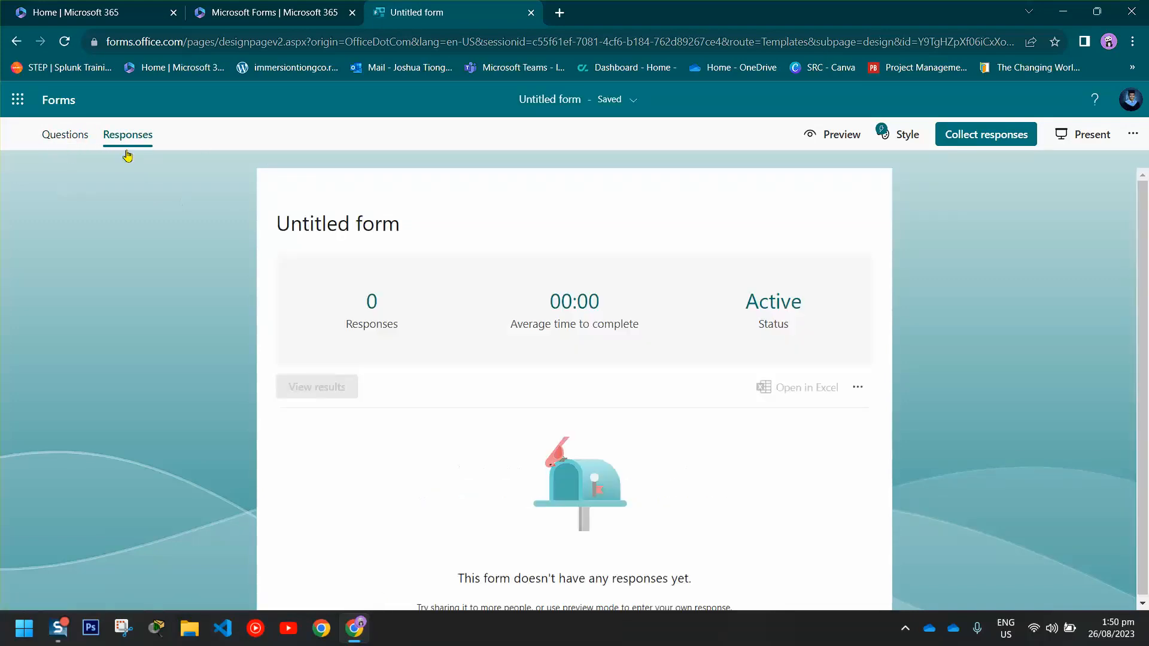
click(54, 143)
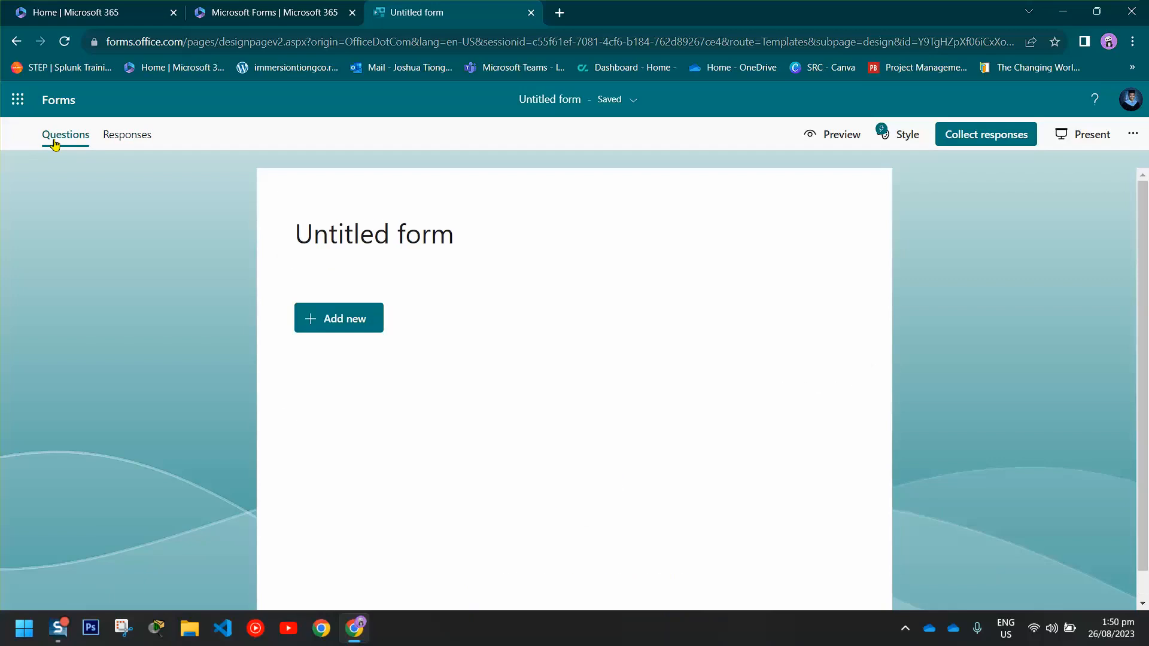
click(399, 241)
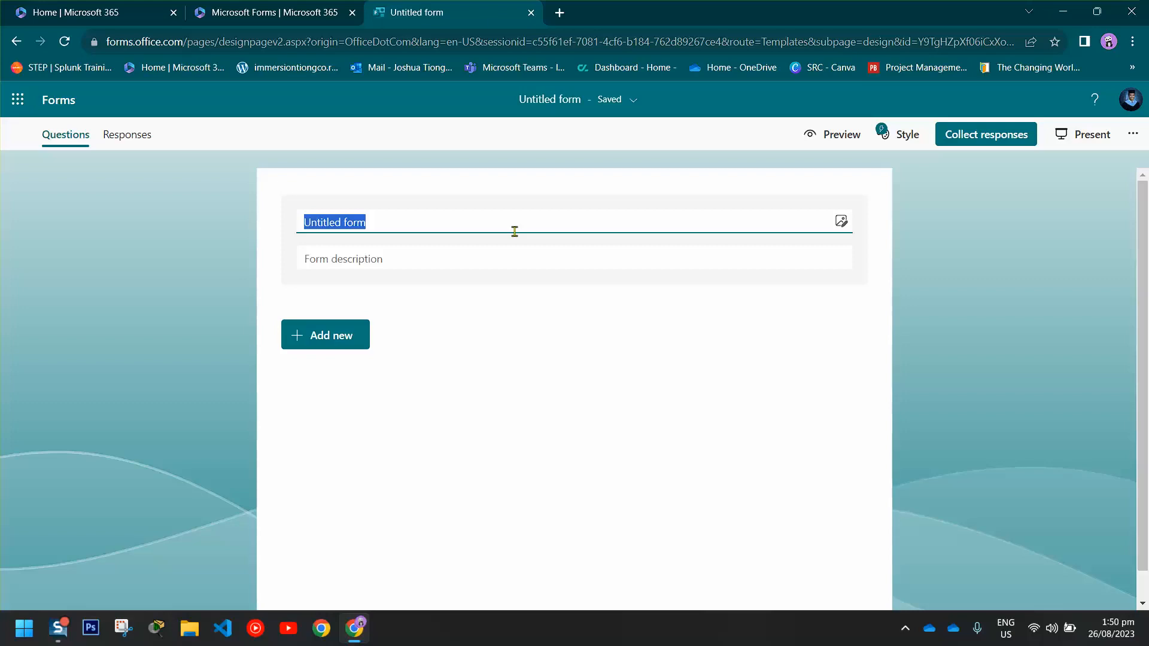
text(P)
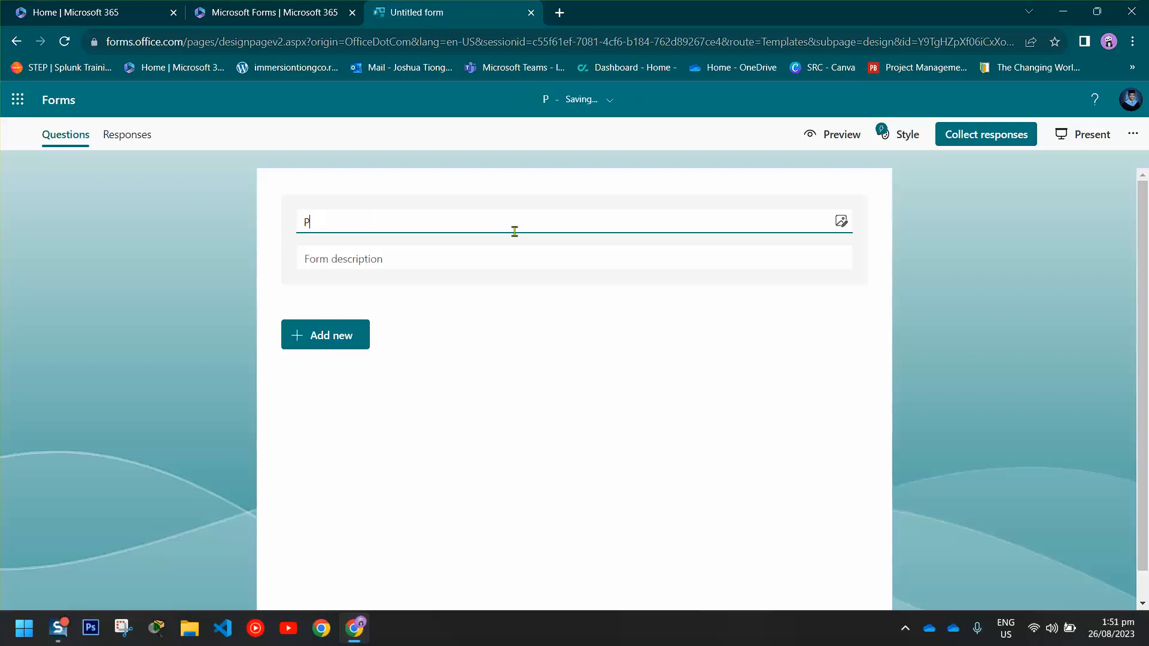
text(ersonal informa)
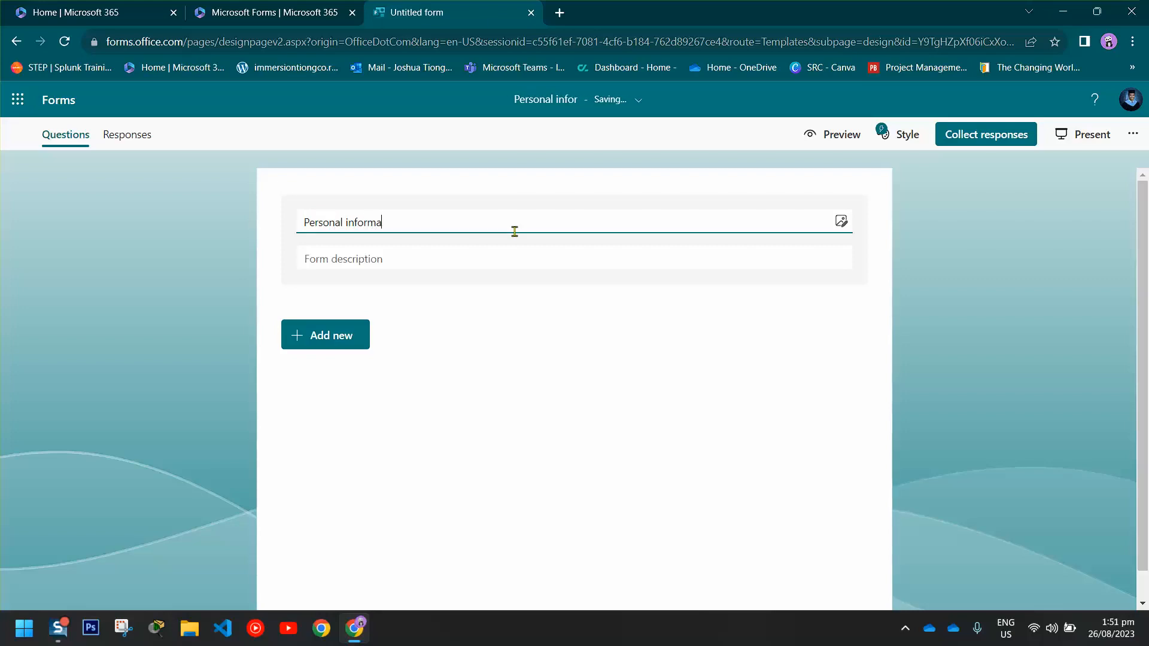
text(tion)
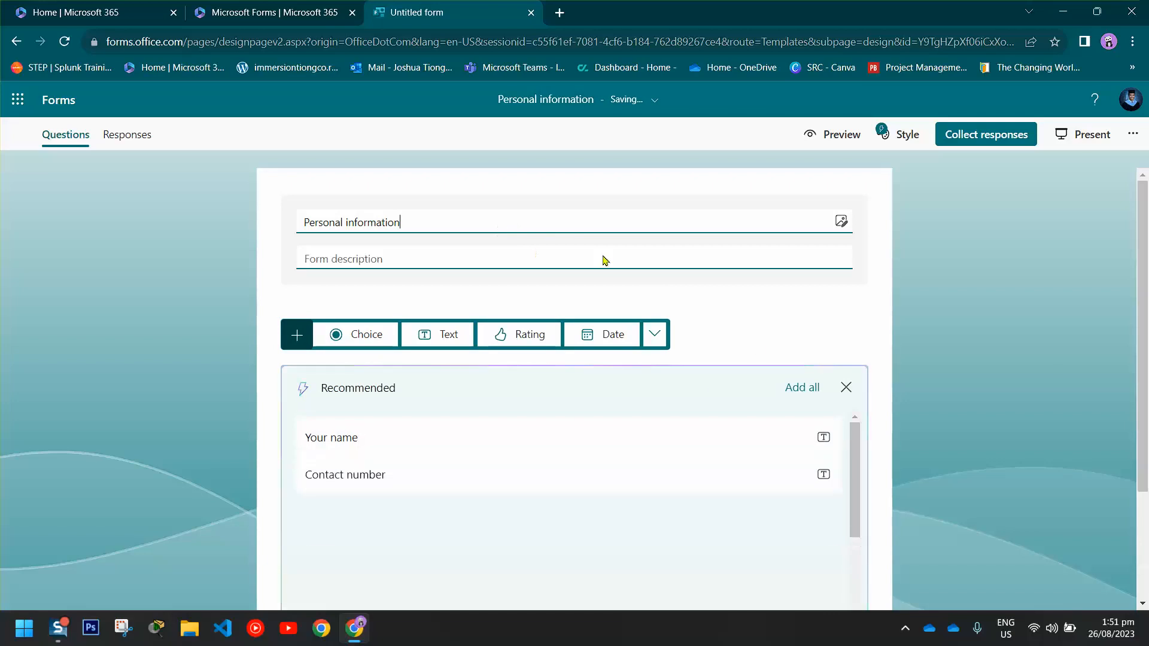
Add the recommended questions "Your name", "Contact number" and "Email address" to the form and dismiss the suggestion to add a description.
scroll(461, 439, down, 3)
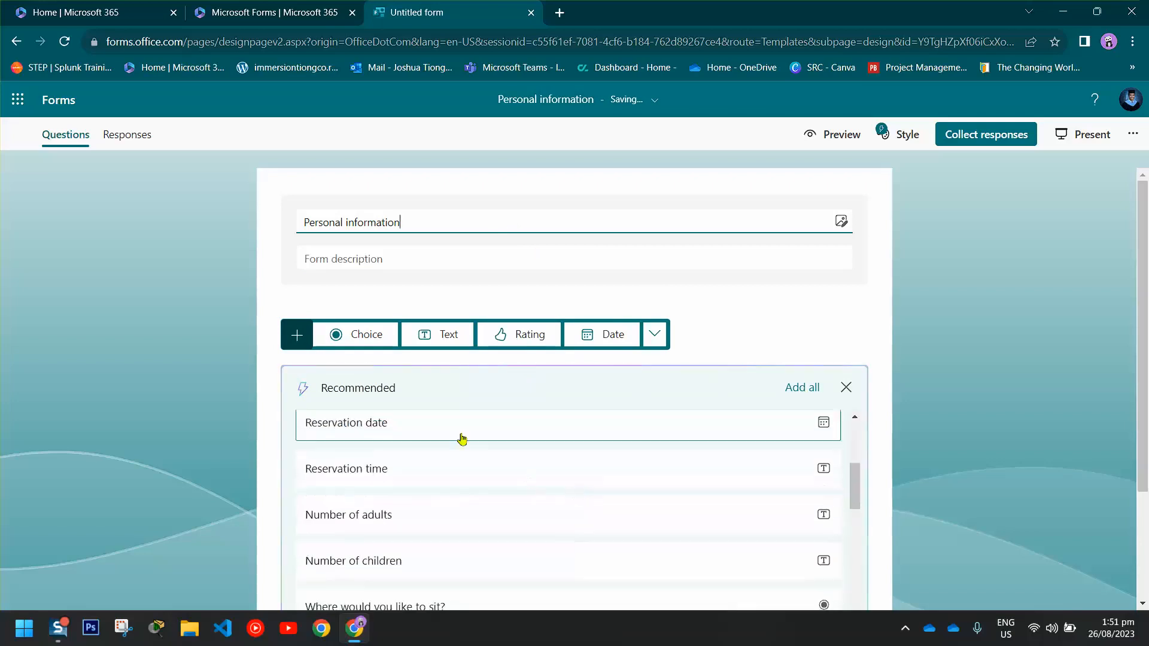
scroll(461, 438, up, 3)
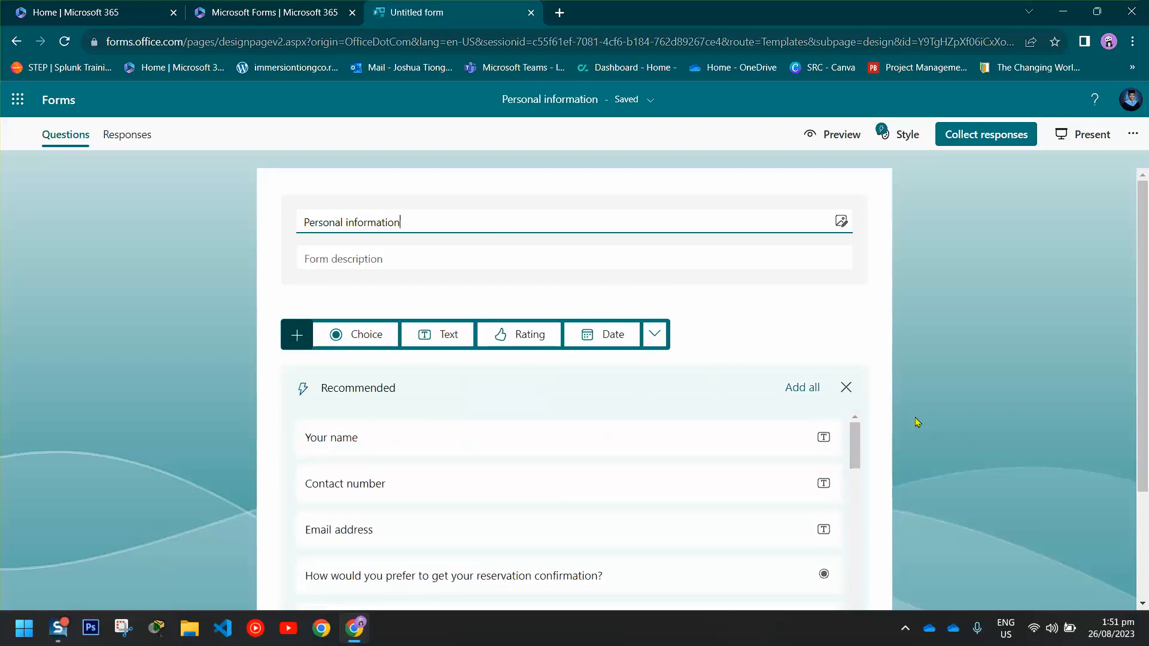
scroll(891, 412, down, 2)
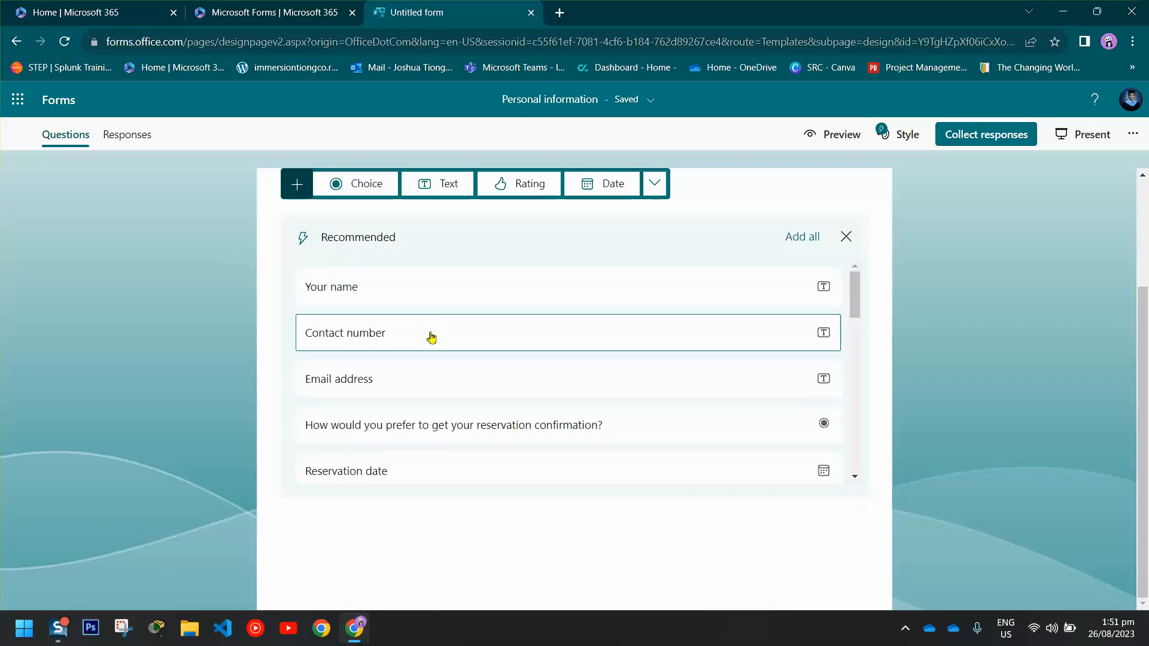
click(373, 288)
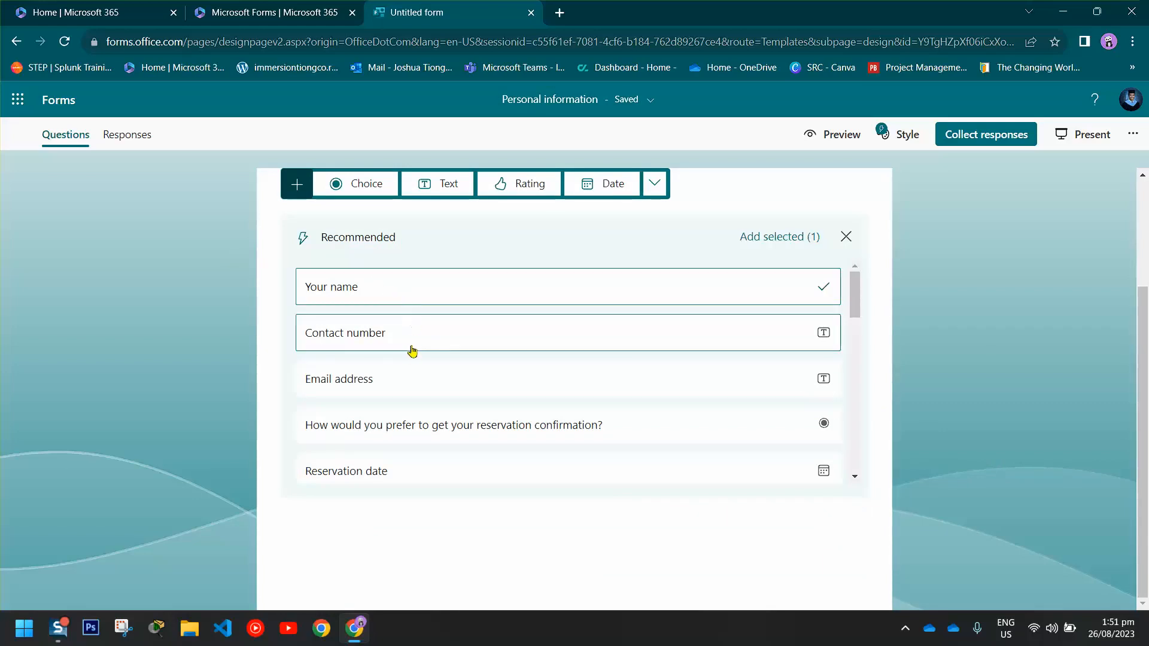
click(370, 339)
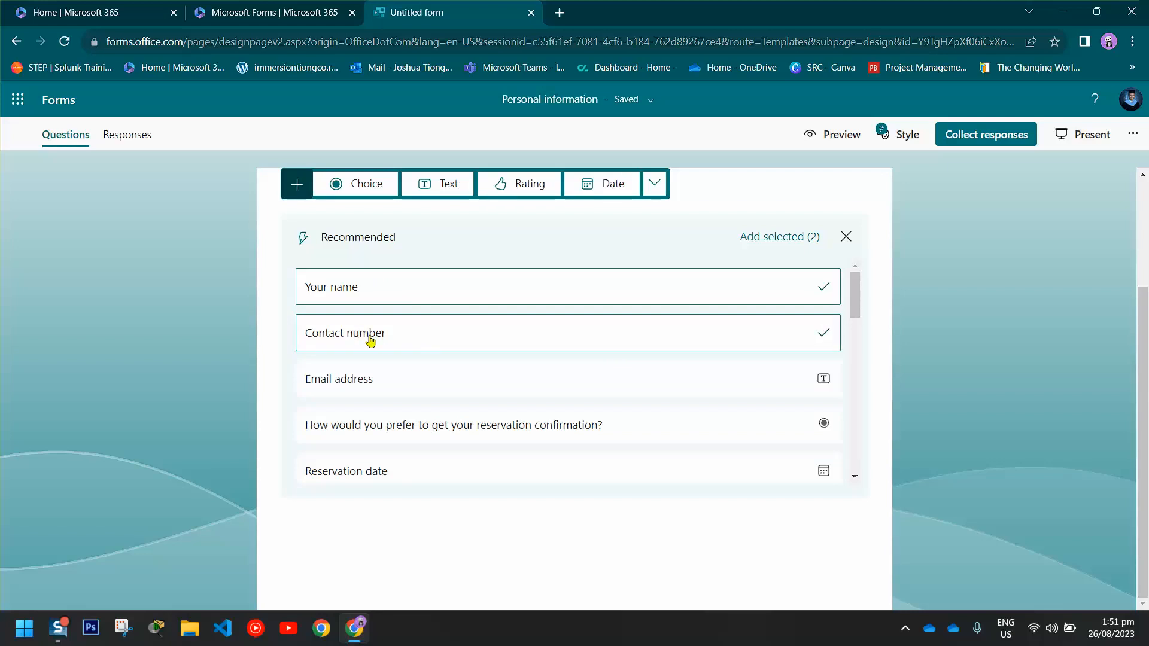
click(388, 381)
scroll(520, 403, up, 3)
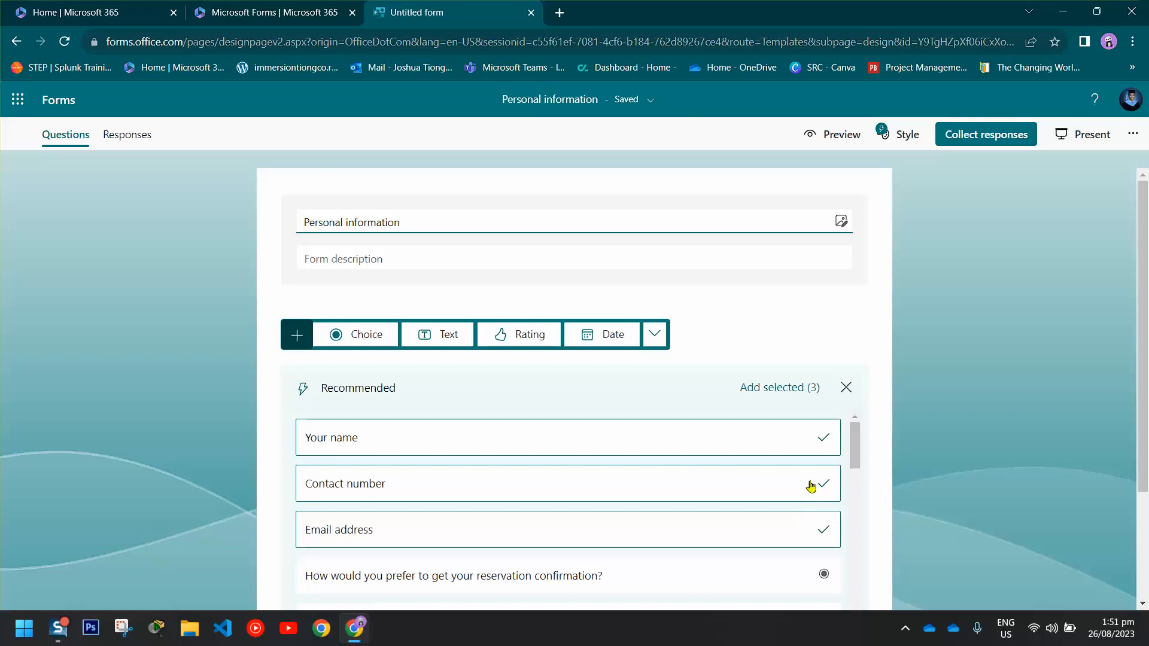
scroll(880, 527, down, 3)
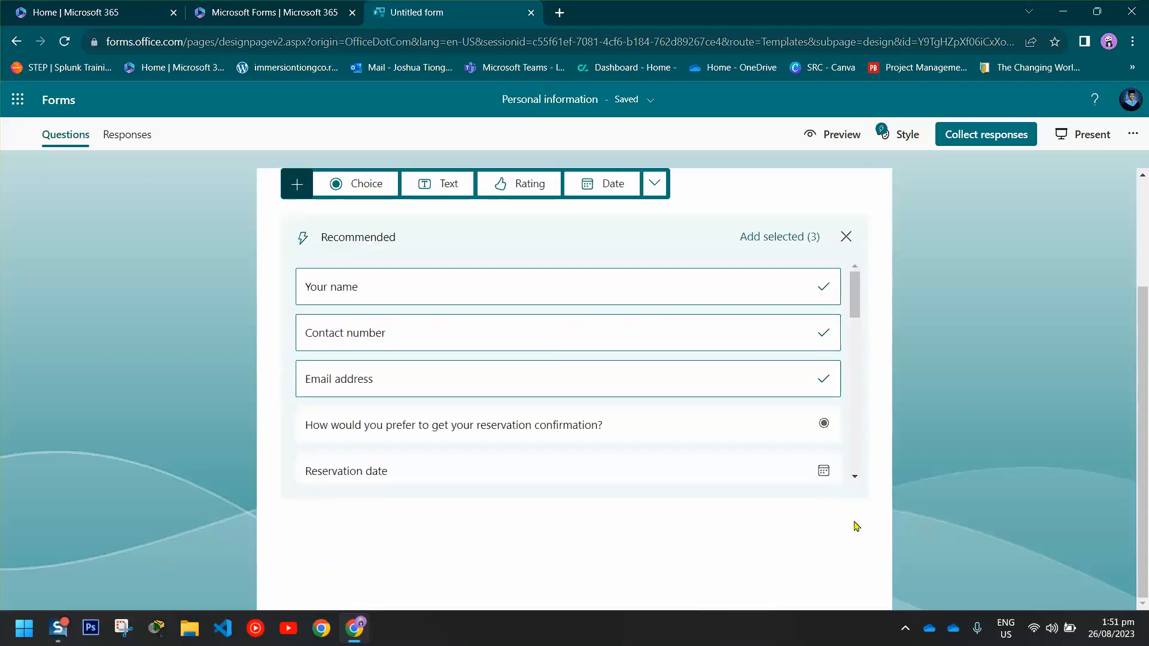
click(765, 239)
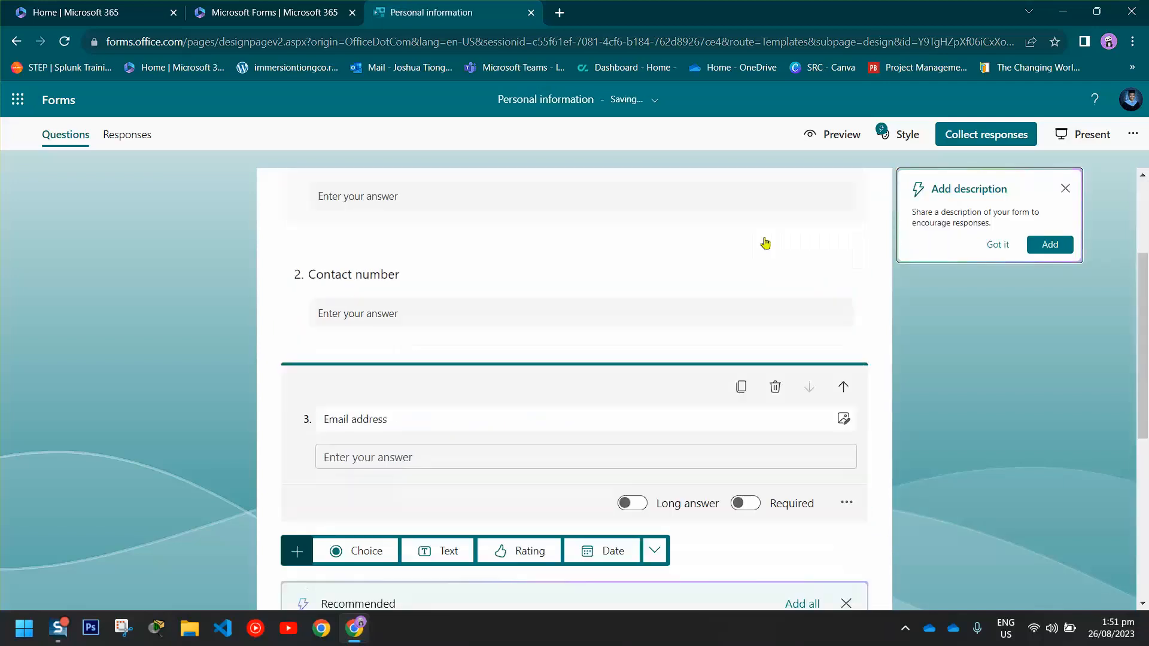
click(997, 245)
click(935, 369)
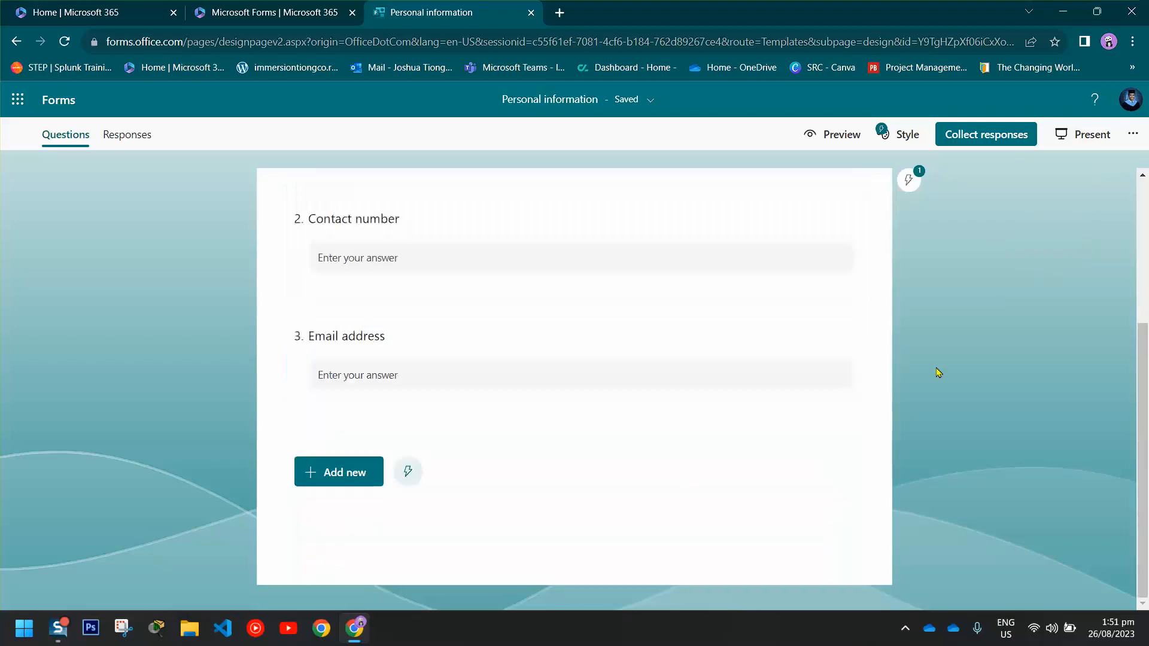
Add a choice question after the email address question and enter "gender" as its question text.
scroll(935, 368, up, 3)
scroll(935, 369, down, 2)
scroll(854, 359, up, 3)
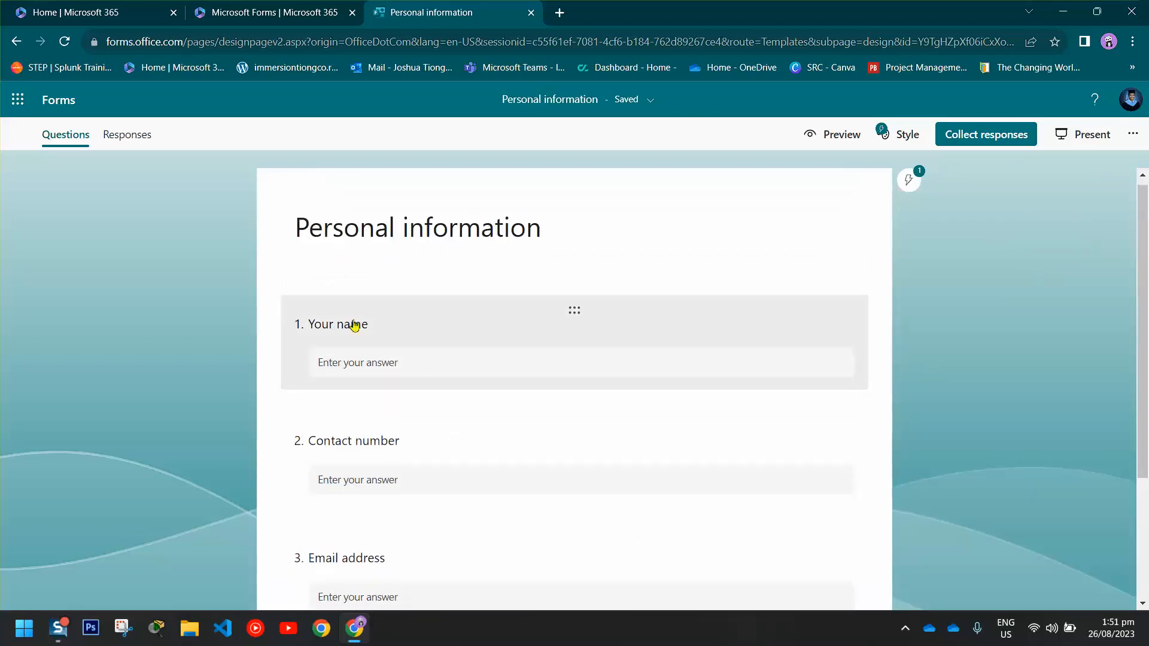
scroll(359, 293, down, 3)
scroll(376, 346, up, 3)
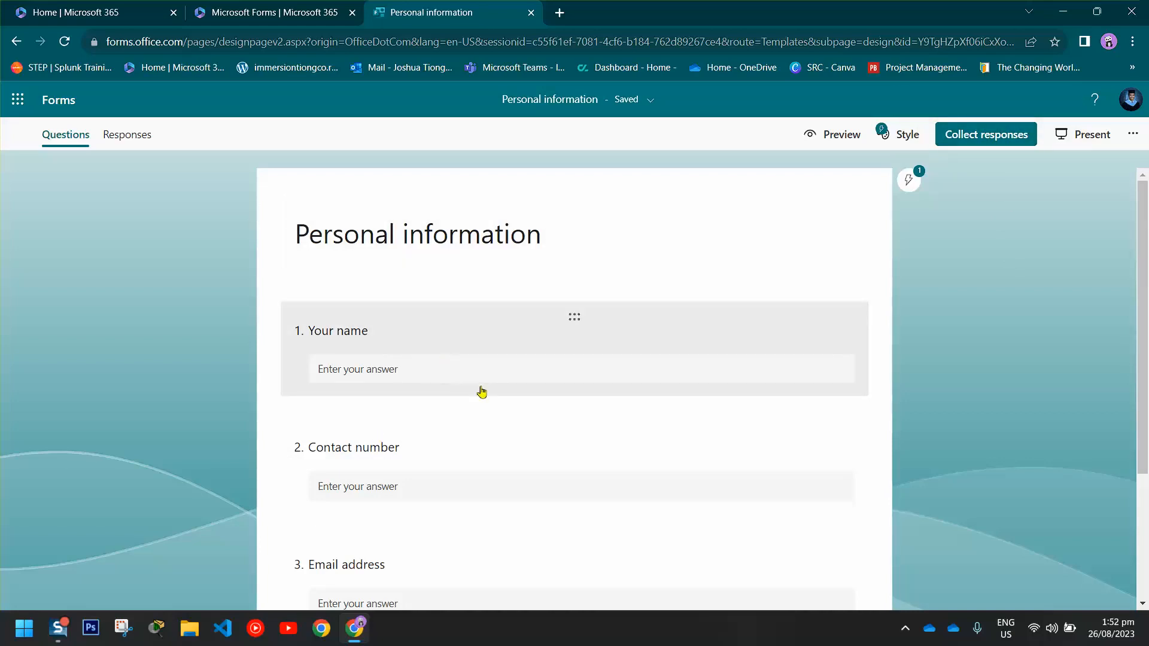
scroll(484, 389, down, 3)
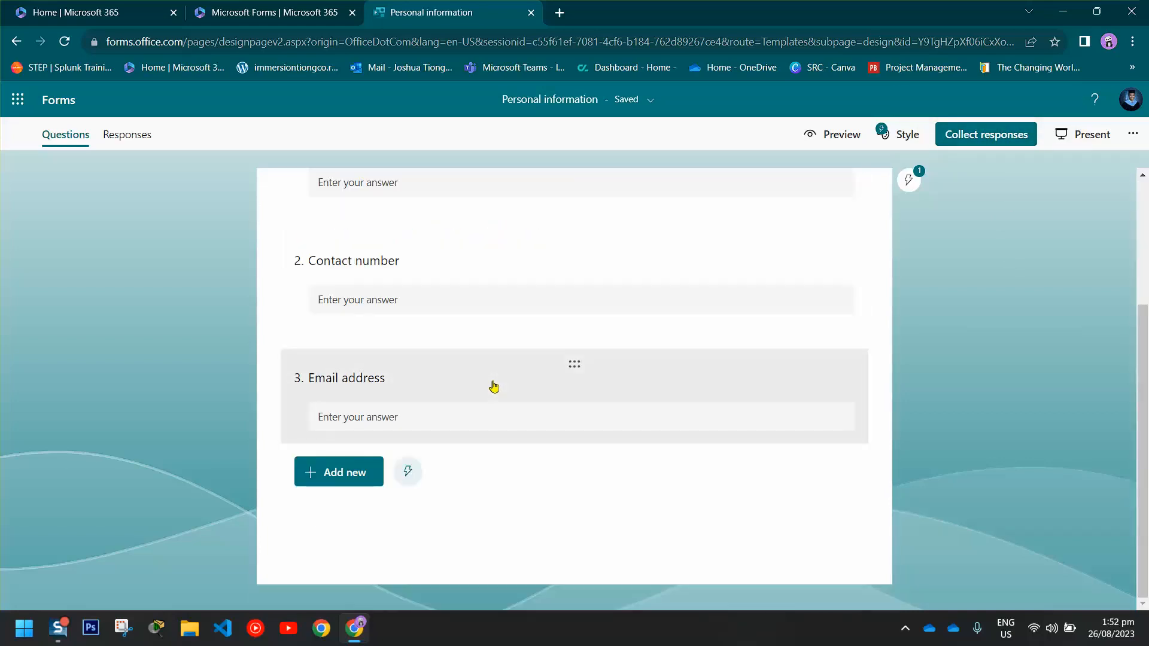
click(345, 477)
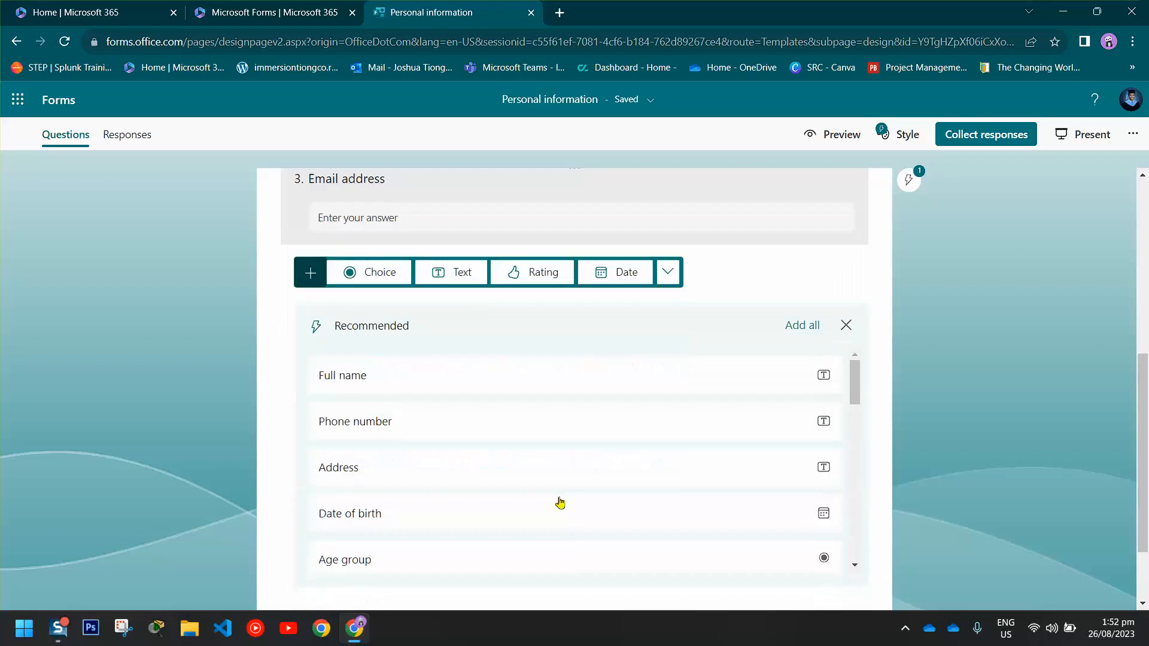
click(366, 273)
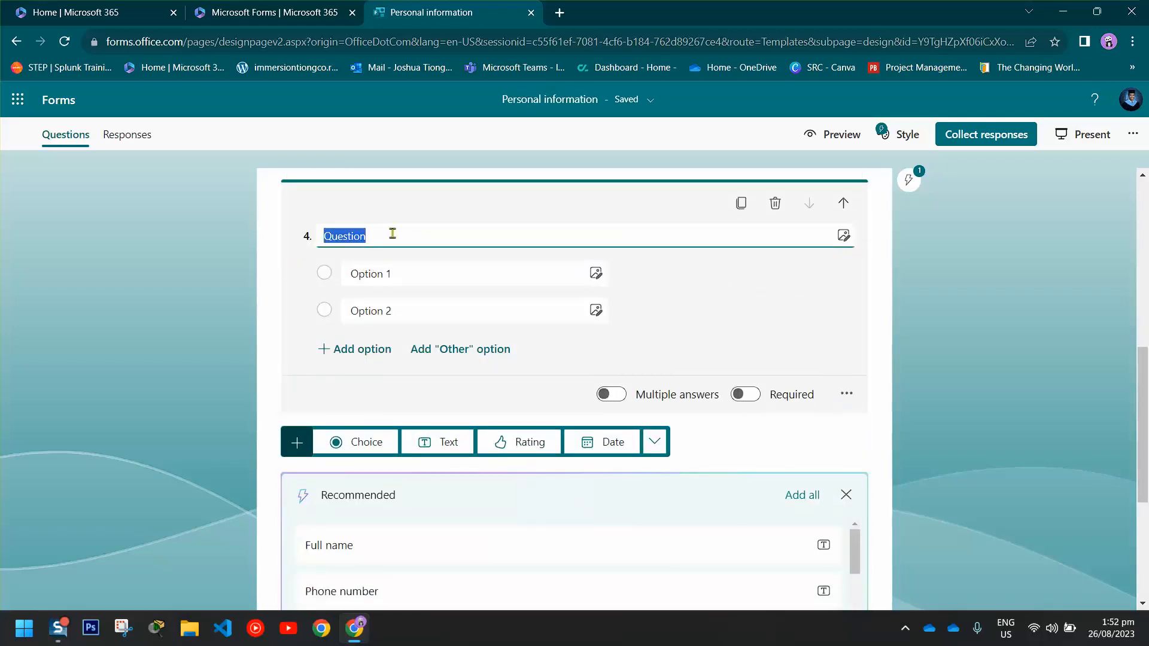
text(gender)
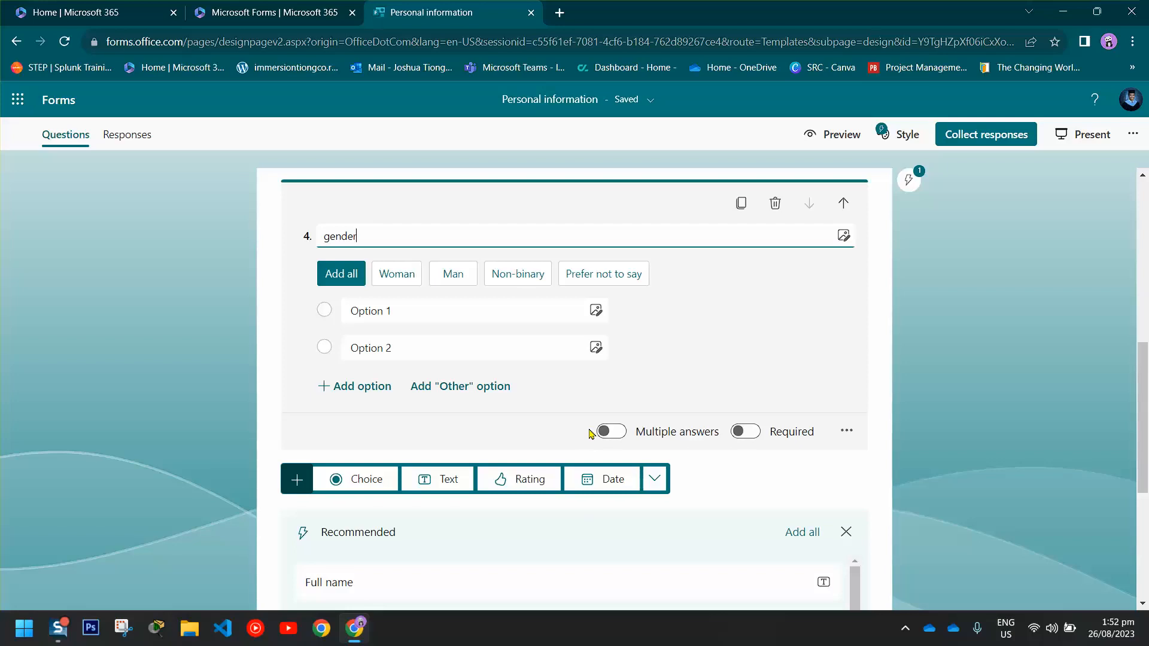
Fill the gender question with the suggested options Woman, Non-binary, Man and Prefer not to say, and make it required.
click(398, 274)
click(462, 276)
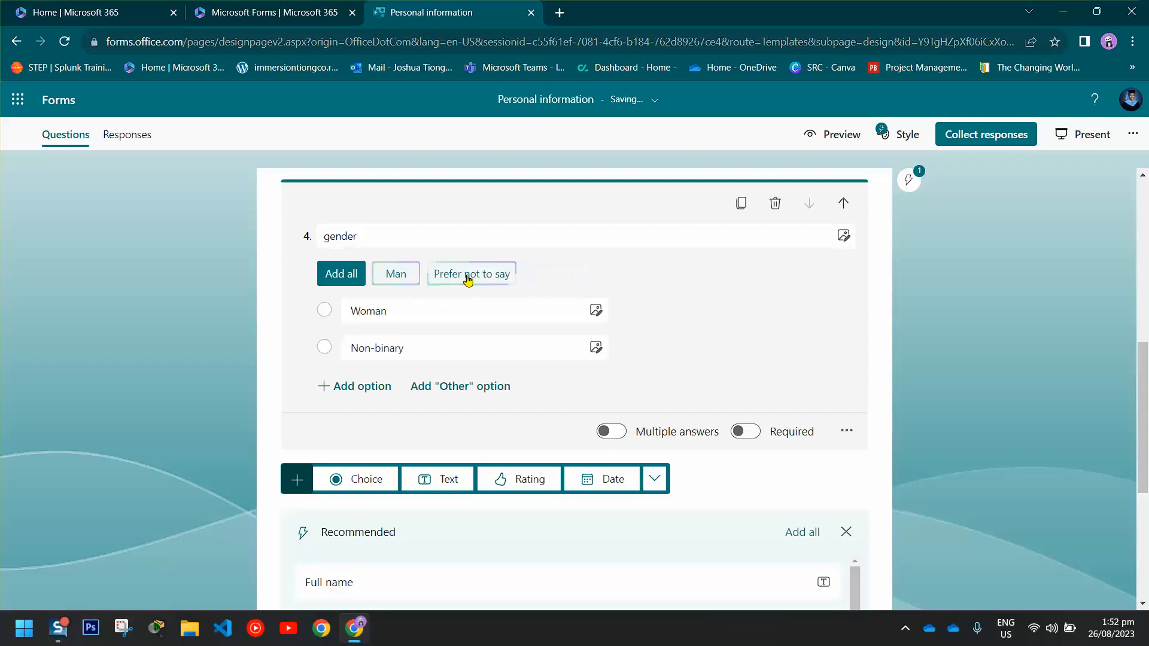
click(402, 278)
click(402, 282)
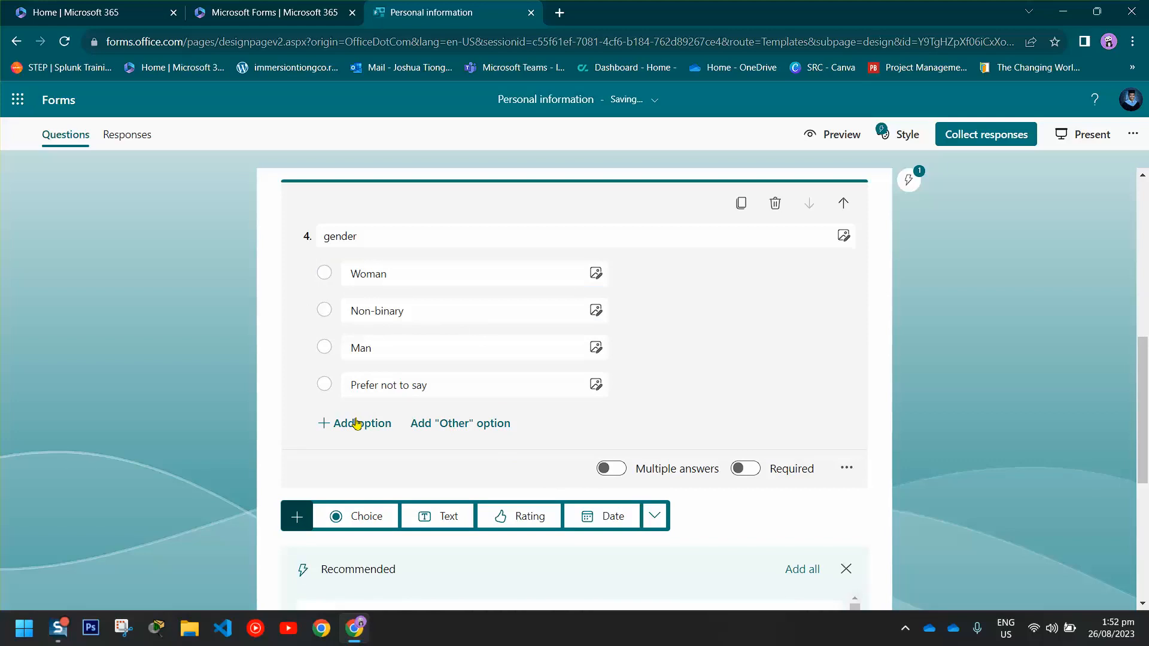
click(749, 473)
scroll(826, 477, up, 7)
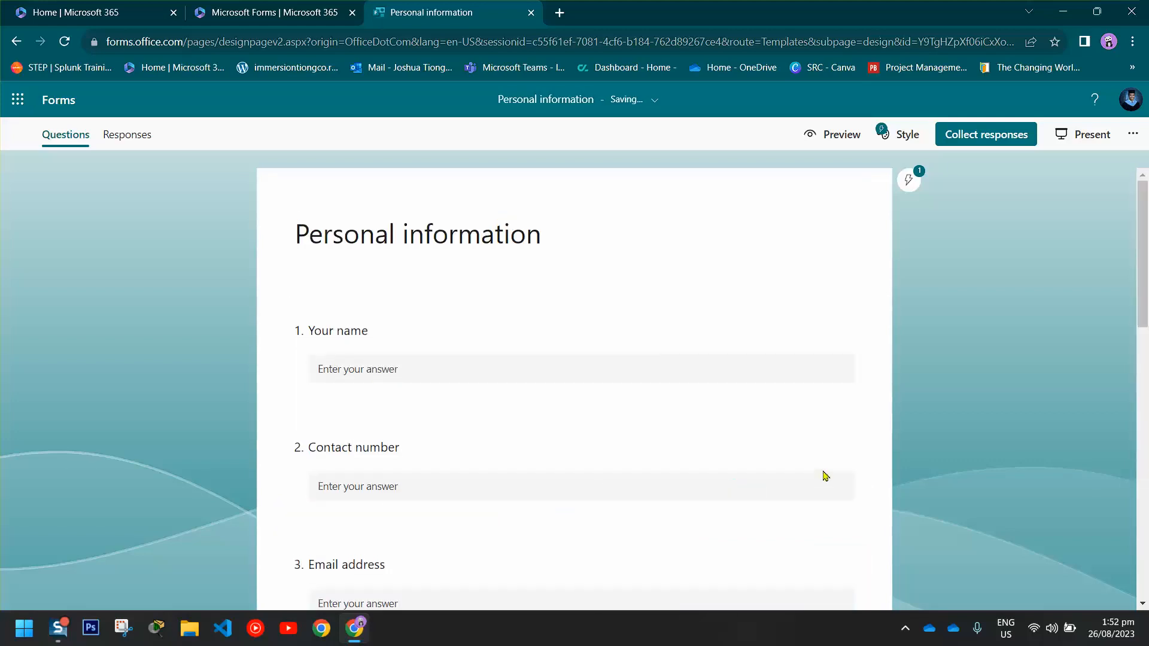
Add an upload file question after the gender question and check the choices for its single file size limit.
scroll(777, 443, down, 8)
scroll(776, 443, up, 4)
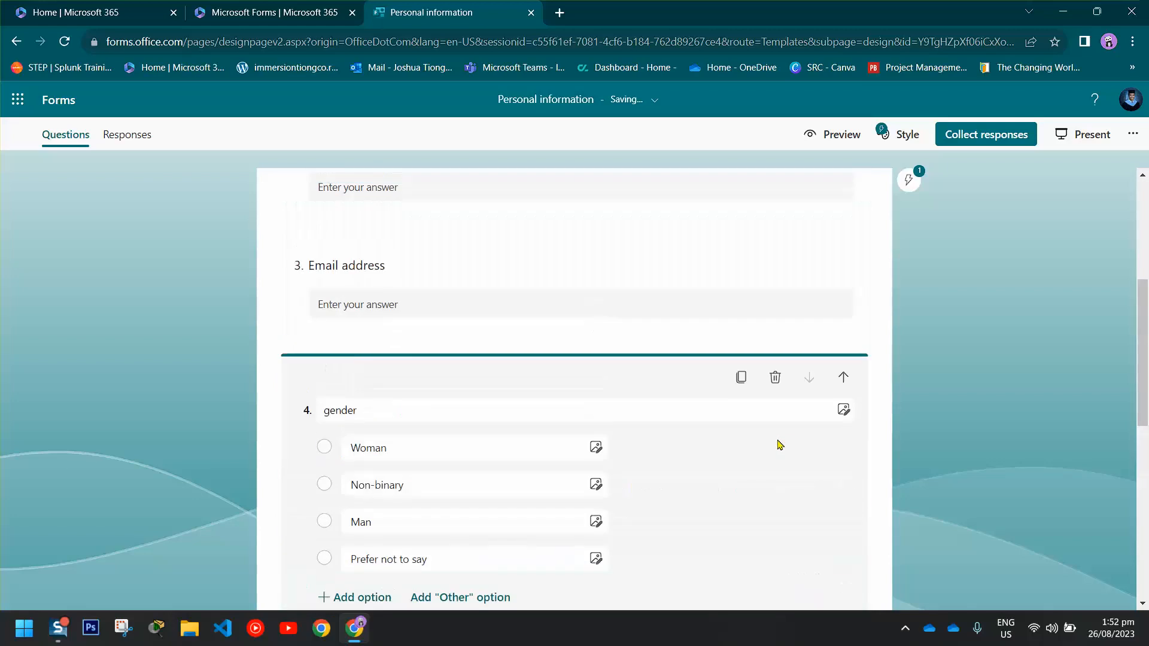
scroll(779, 444, up, 3)
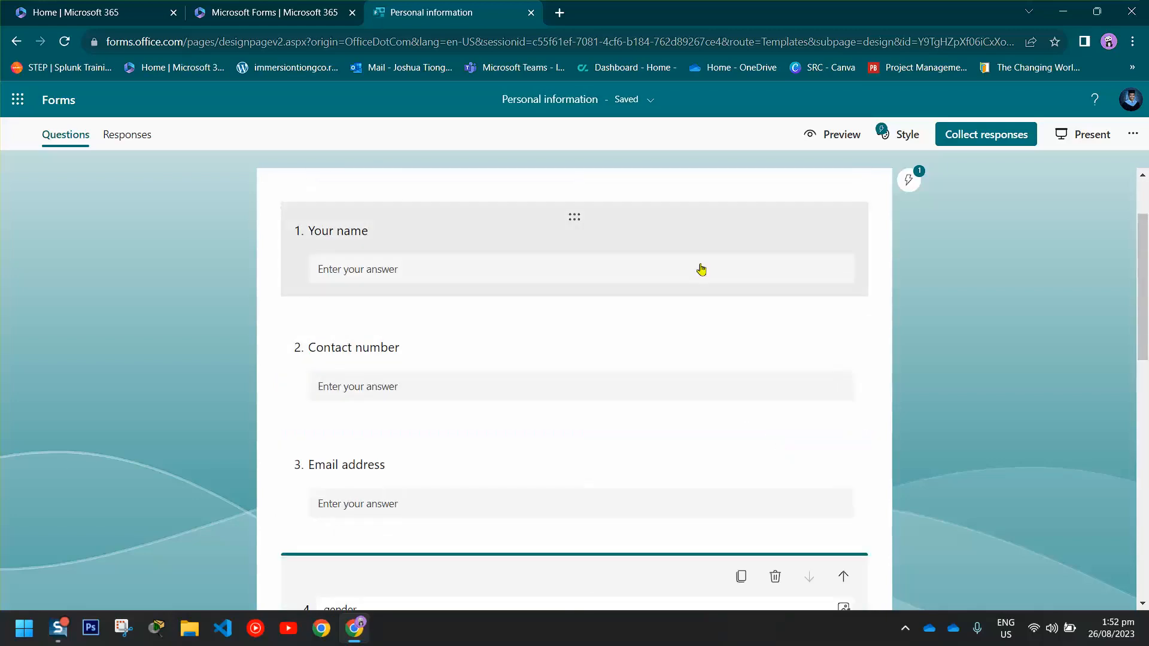
scroll(732, 347, down, 7)
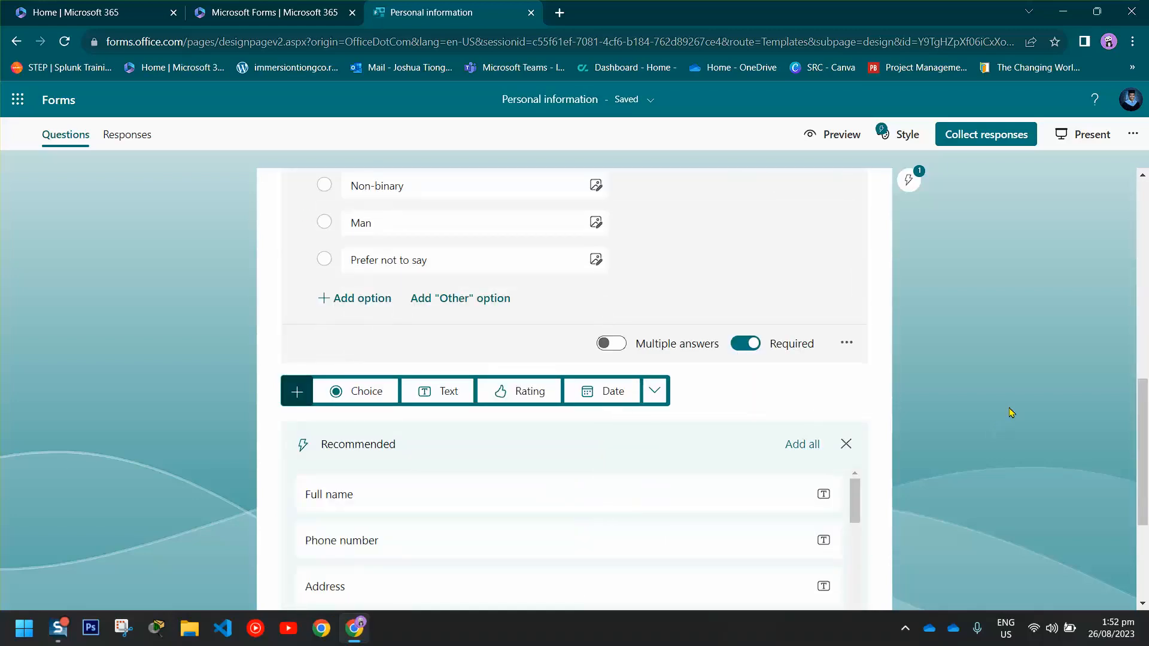
scroll(736, 364, down, 2)
scroll(1010, 413, up, 3)
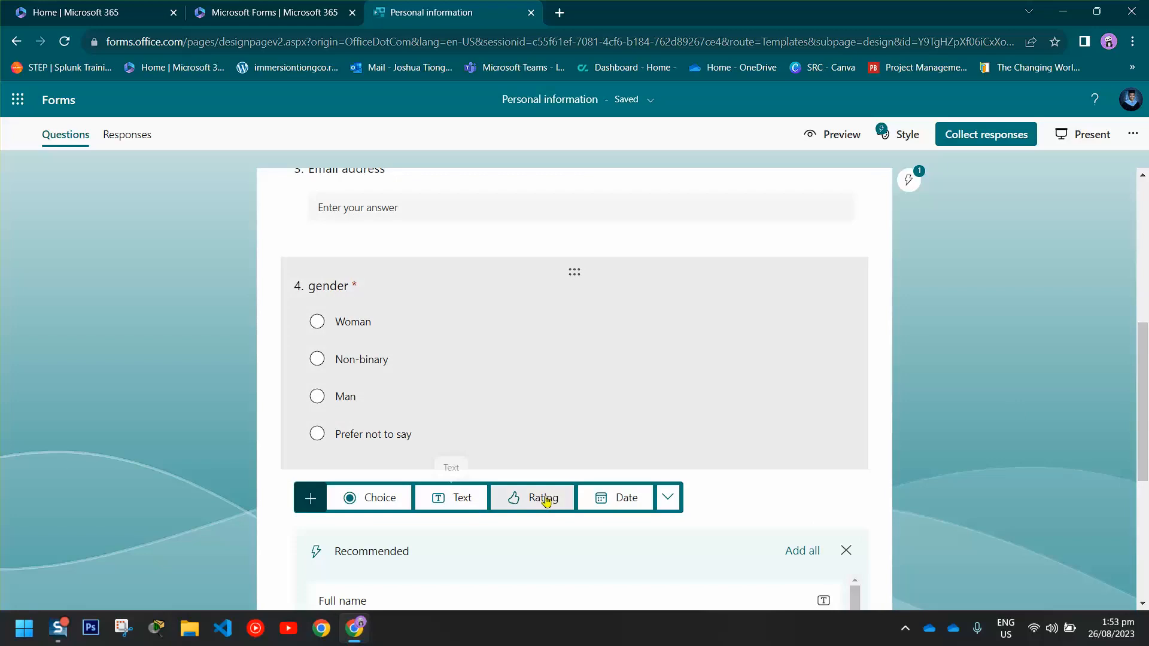
click(668, 497)
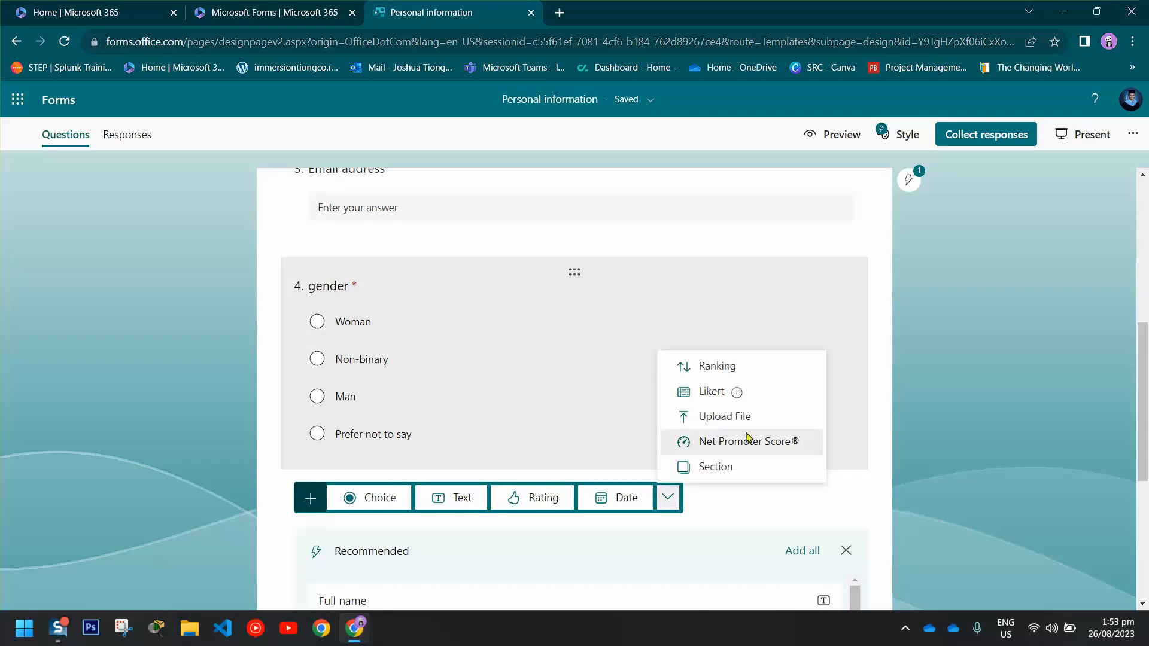
scroll(1010, 436, down, 2)
scroll(1011, 436, up, 2)
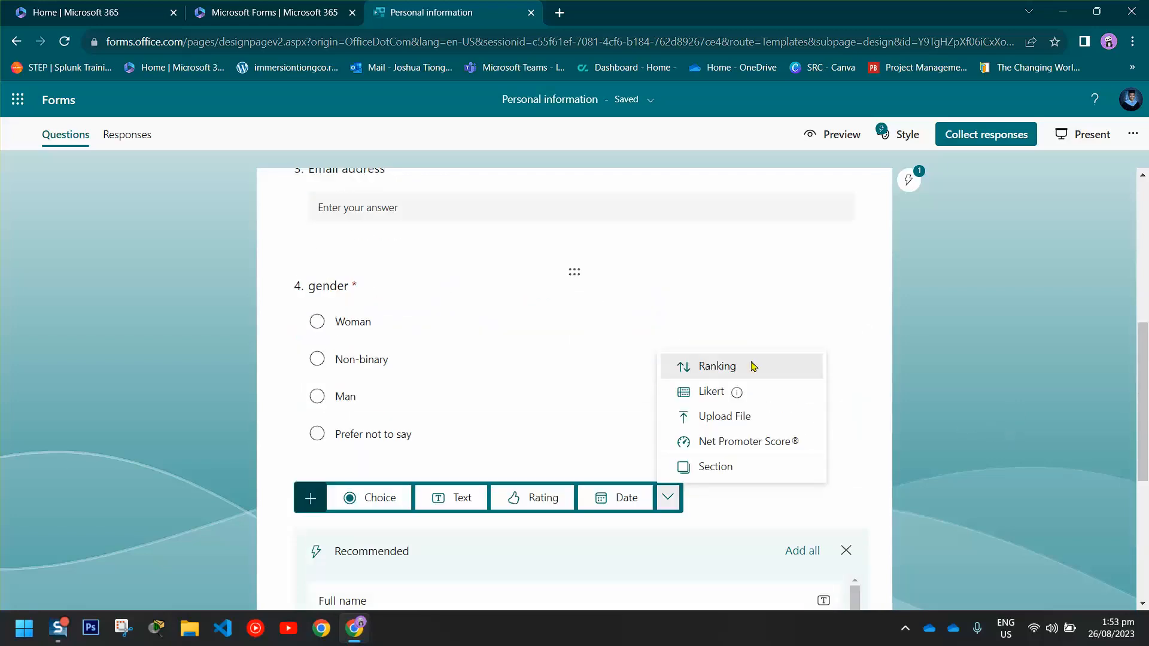
click(741, 426)
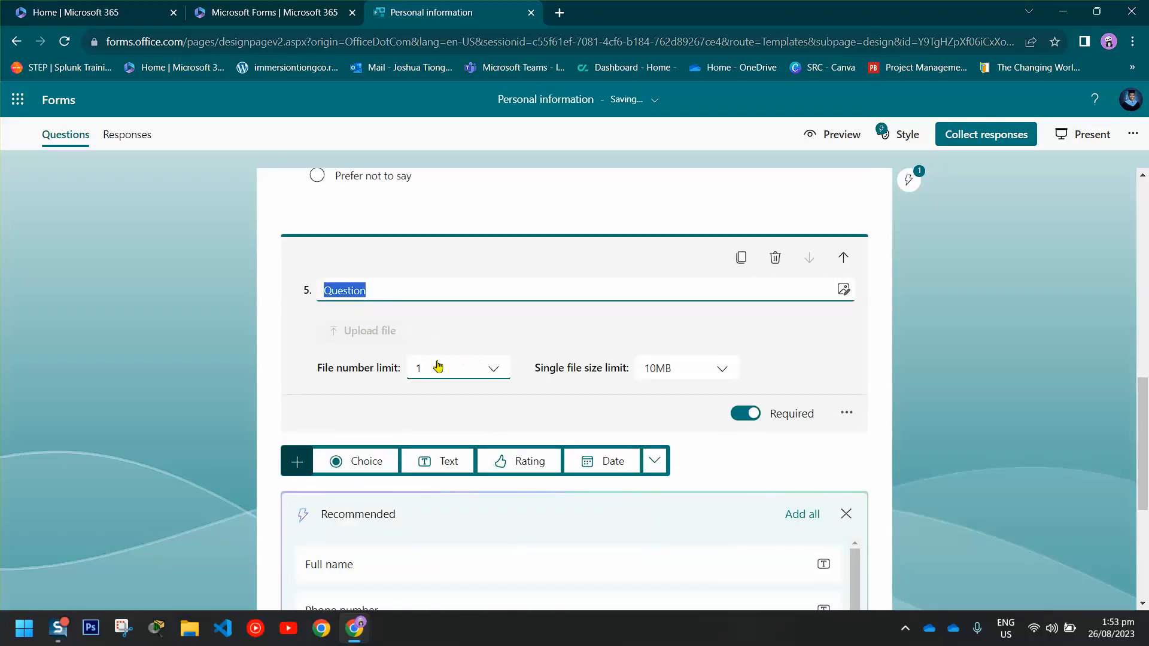
click(720, 368)
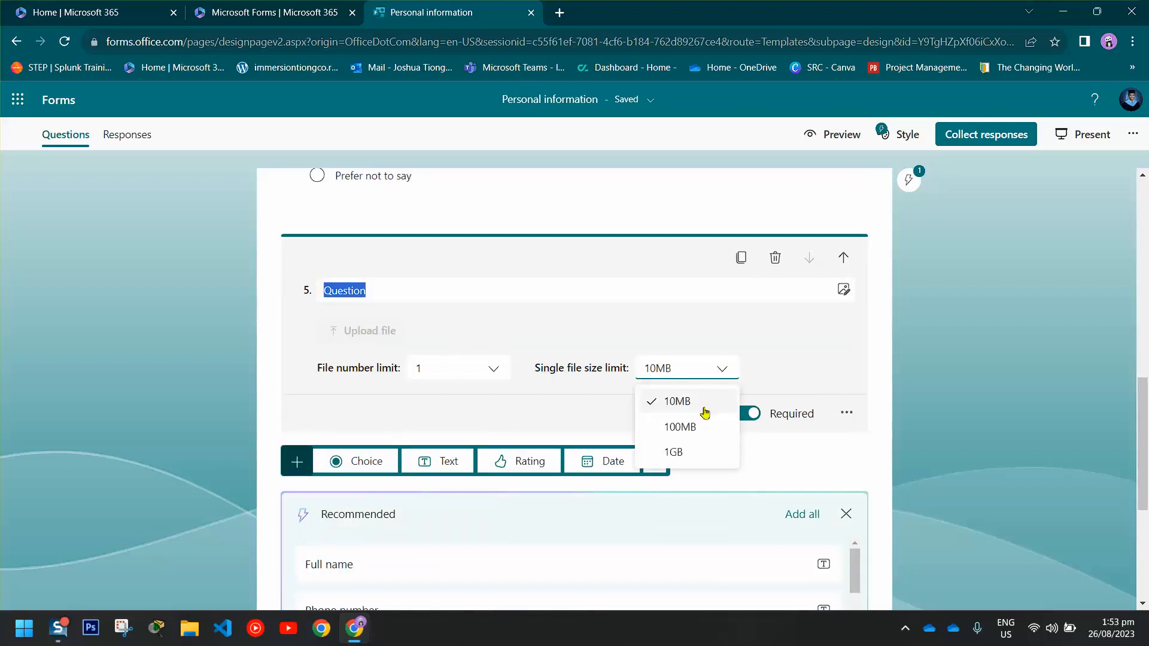
click(914, 368)
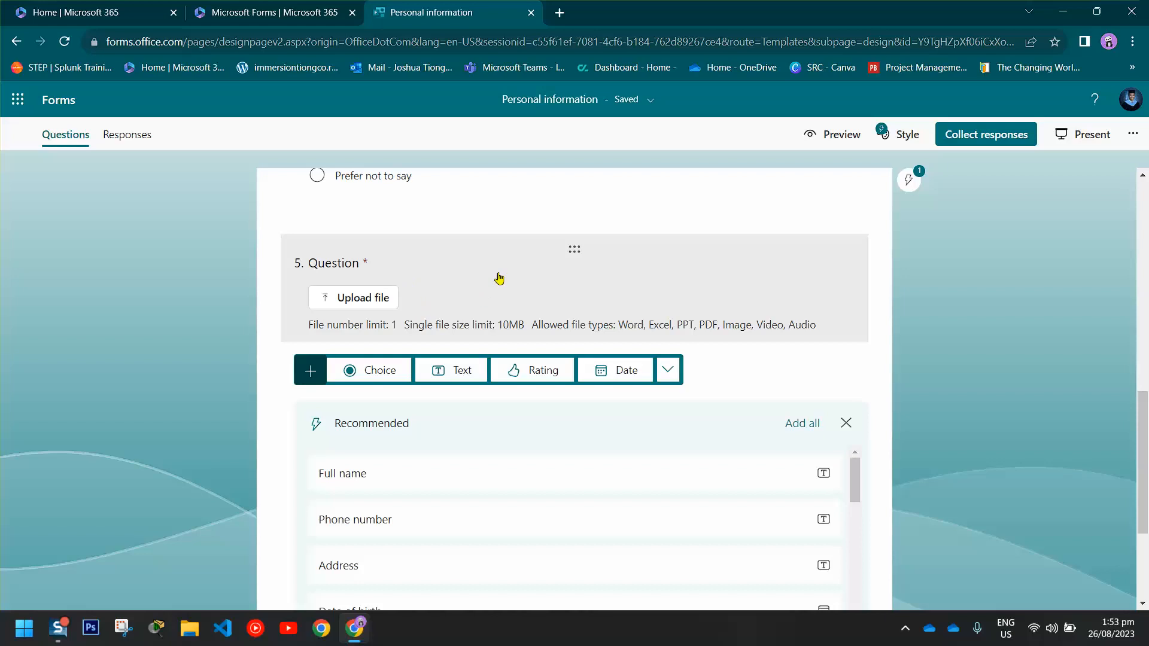
Show the file type settings of the upload question and allow only Image, excluding Word, Excel, PPT, PDF, Video and Audio.
click(342, 304)
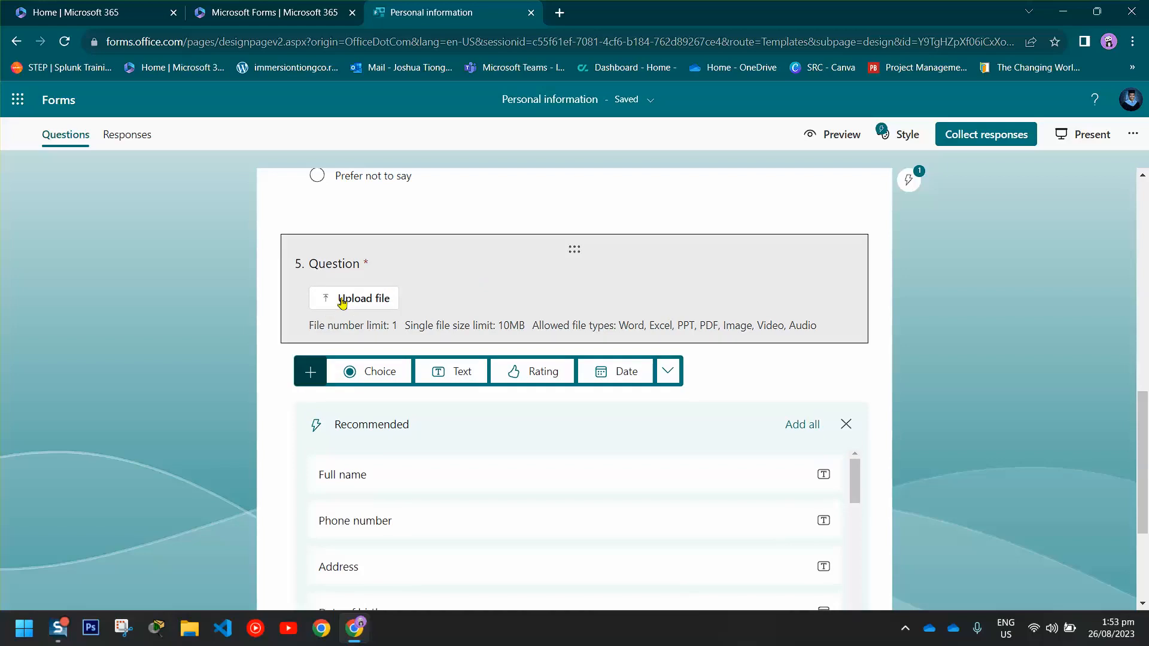
click(590, 279)
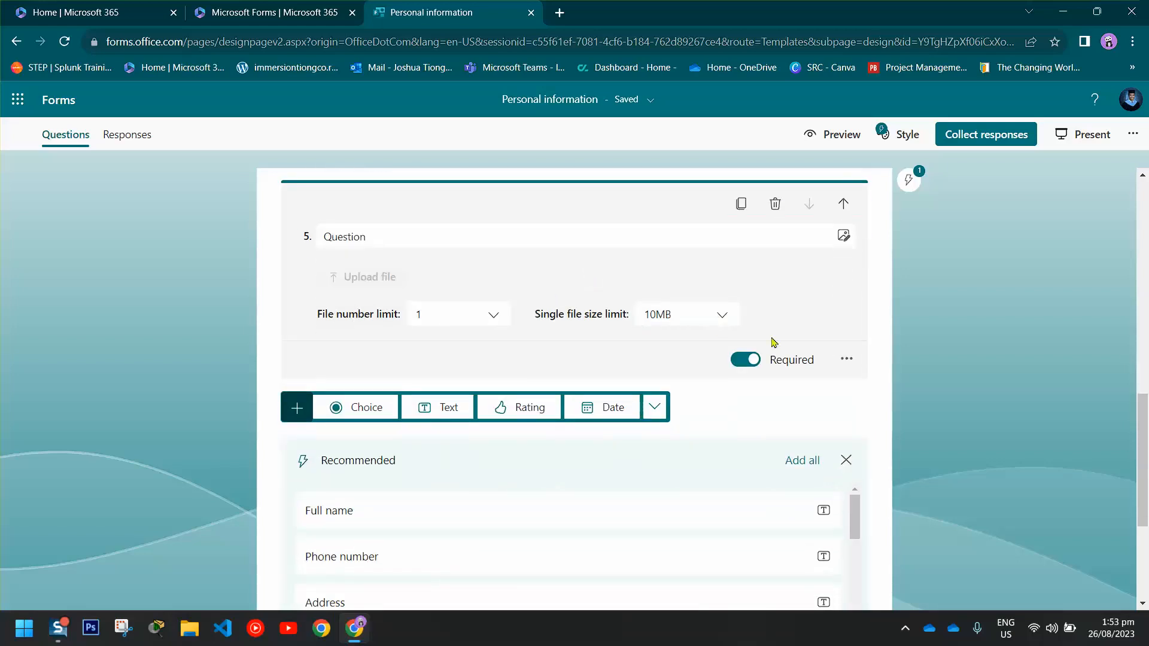
click(846, 360)
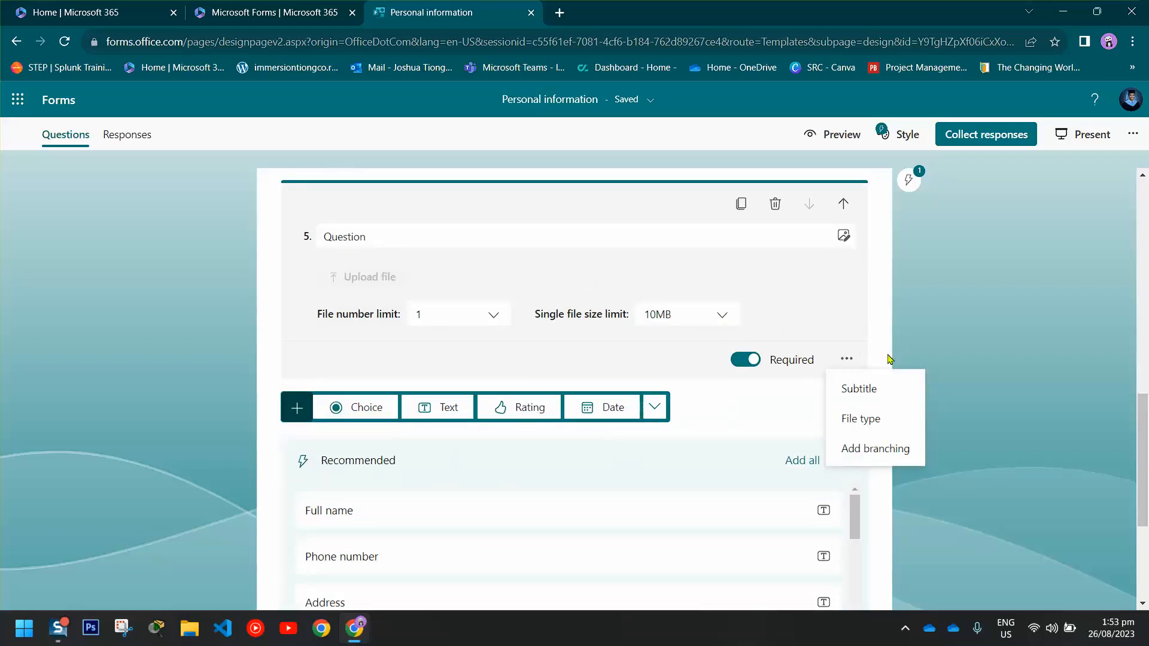
click(853, 418)
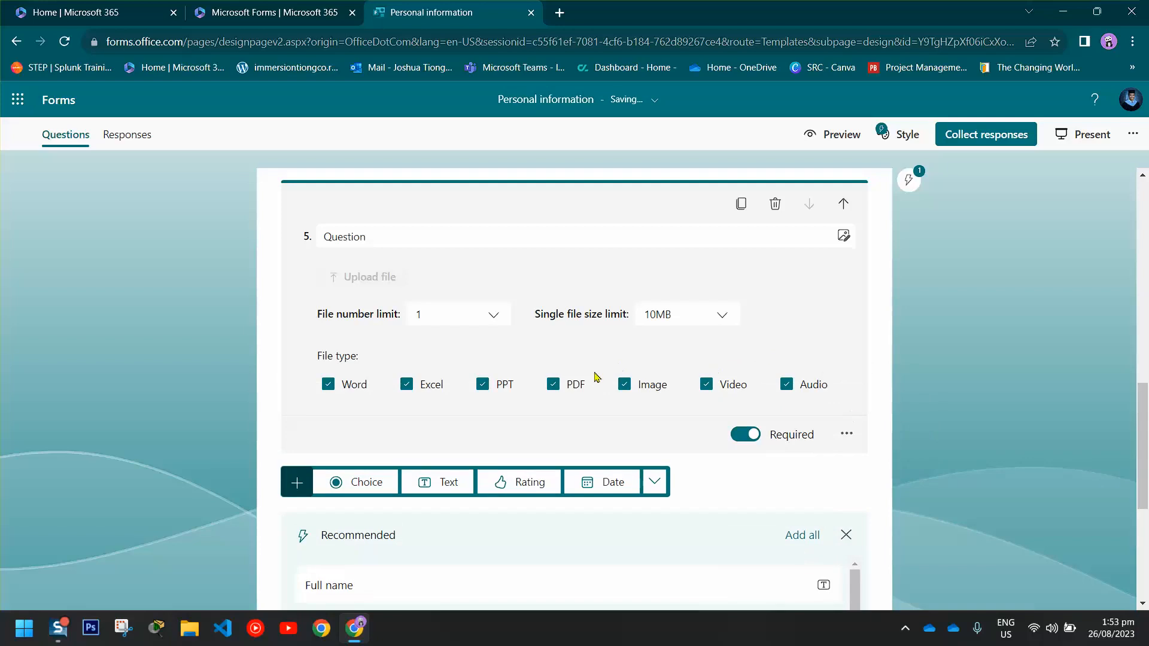
click(555, 390)
click(468, 384)
click(408, 386)
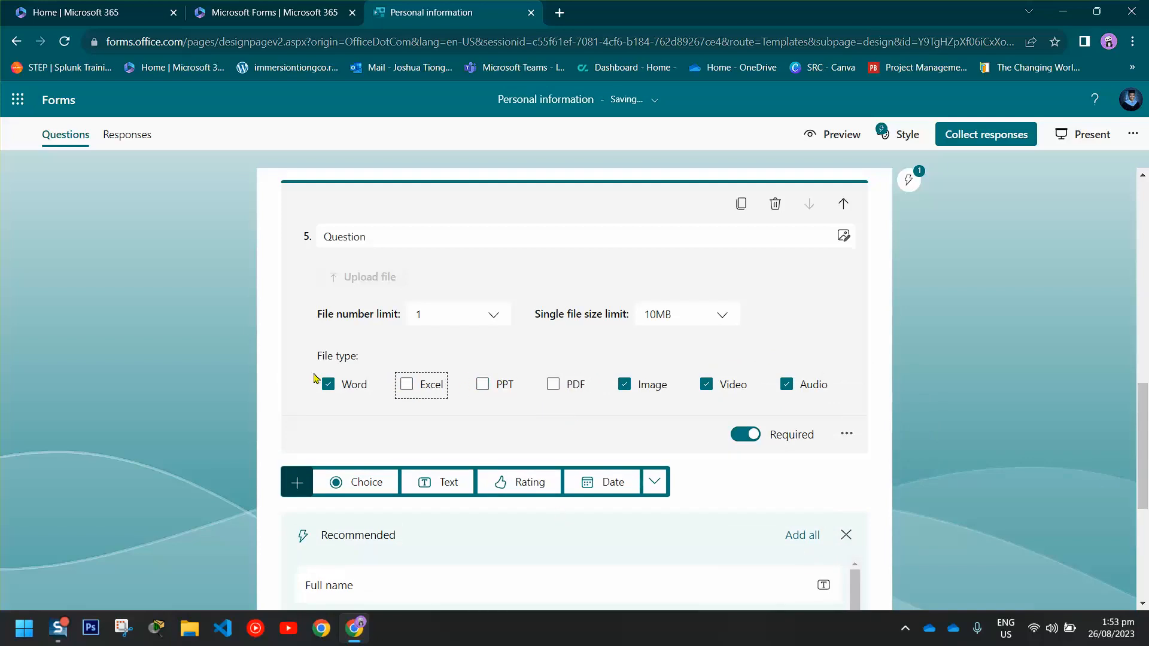
click(331, 385)
click(706, 388)
click(787, 388)
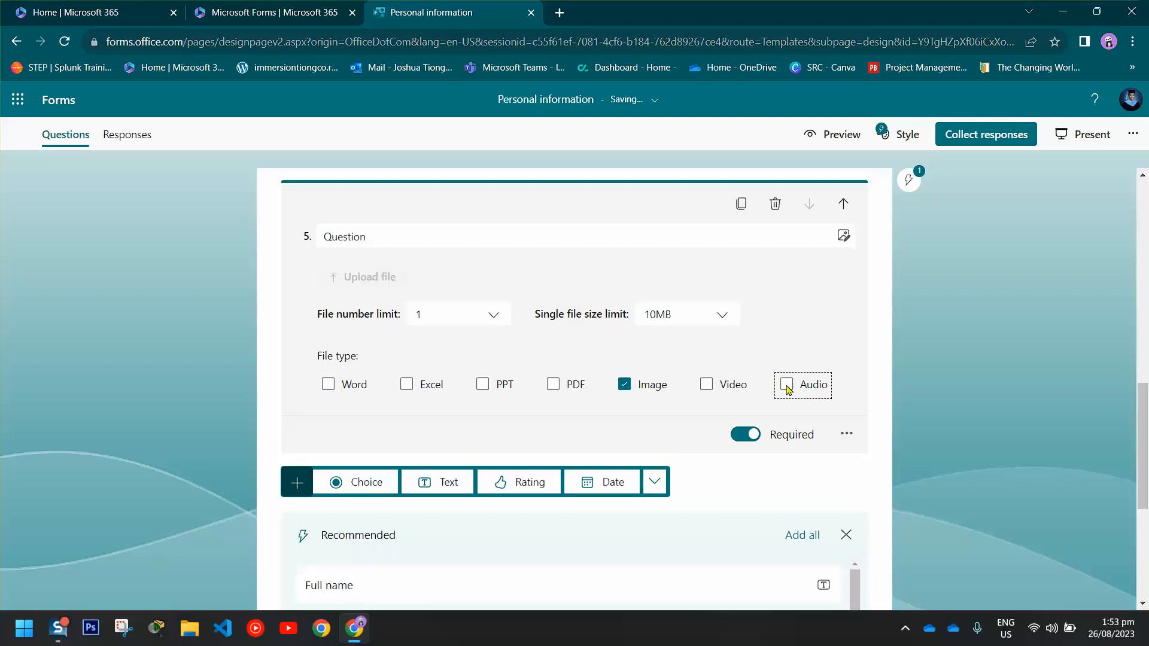
click(958, 348)
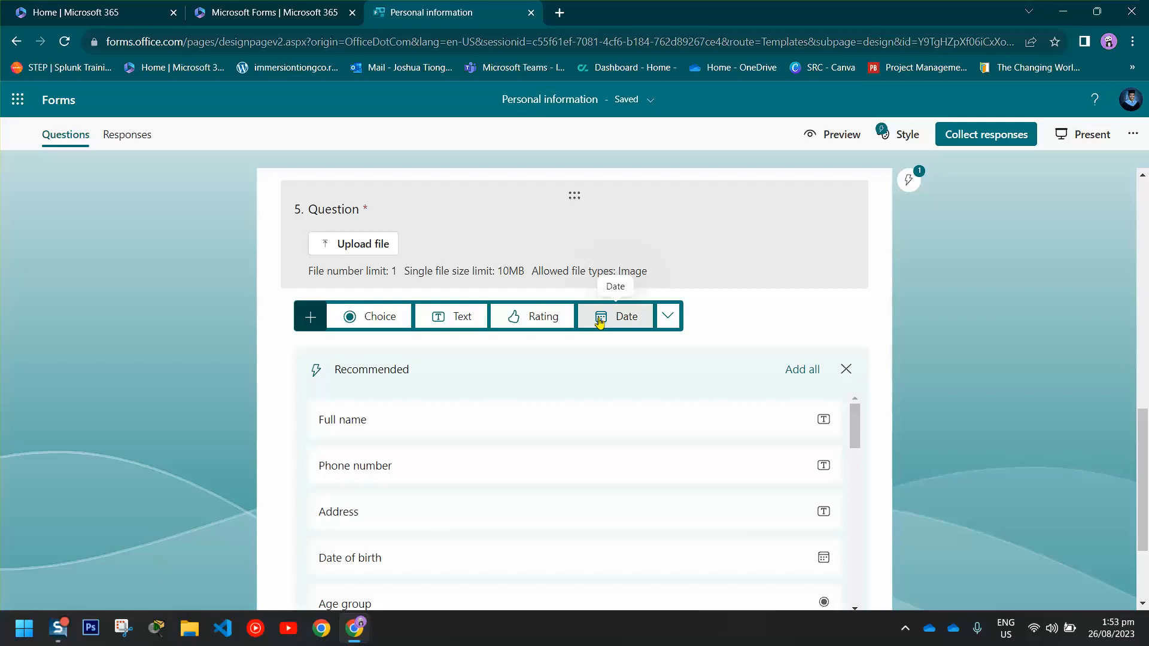
Add a date question after the upload question with the text "Attendance for:".
click(599, 323)
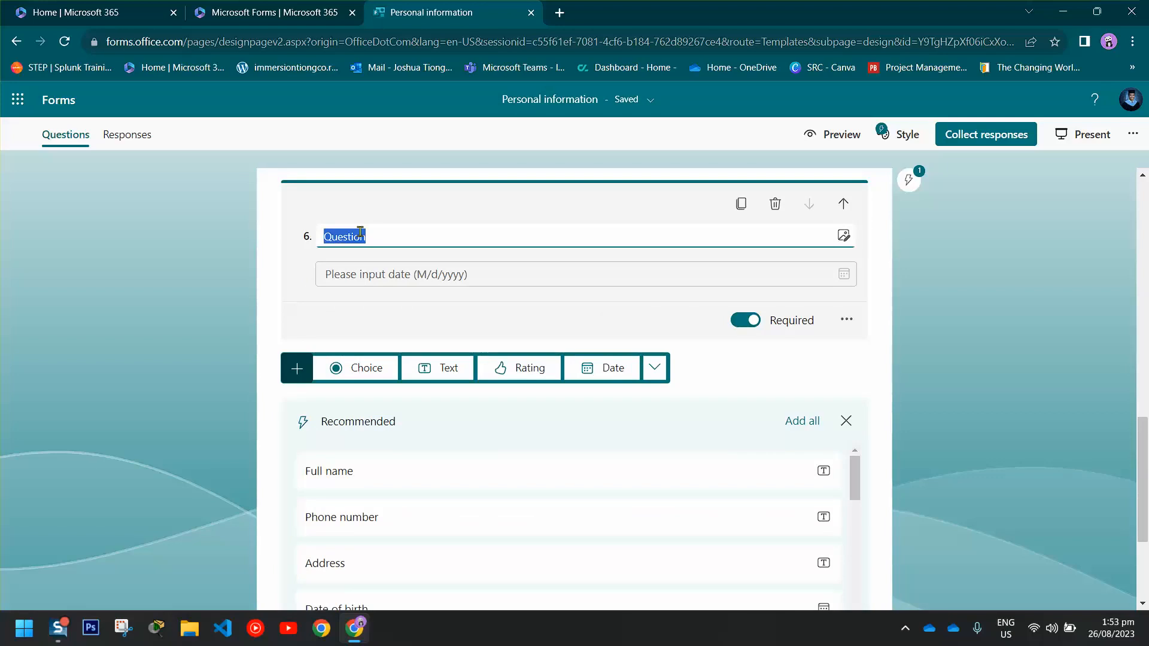
text(Attendance for:)
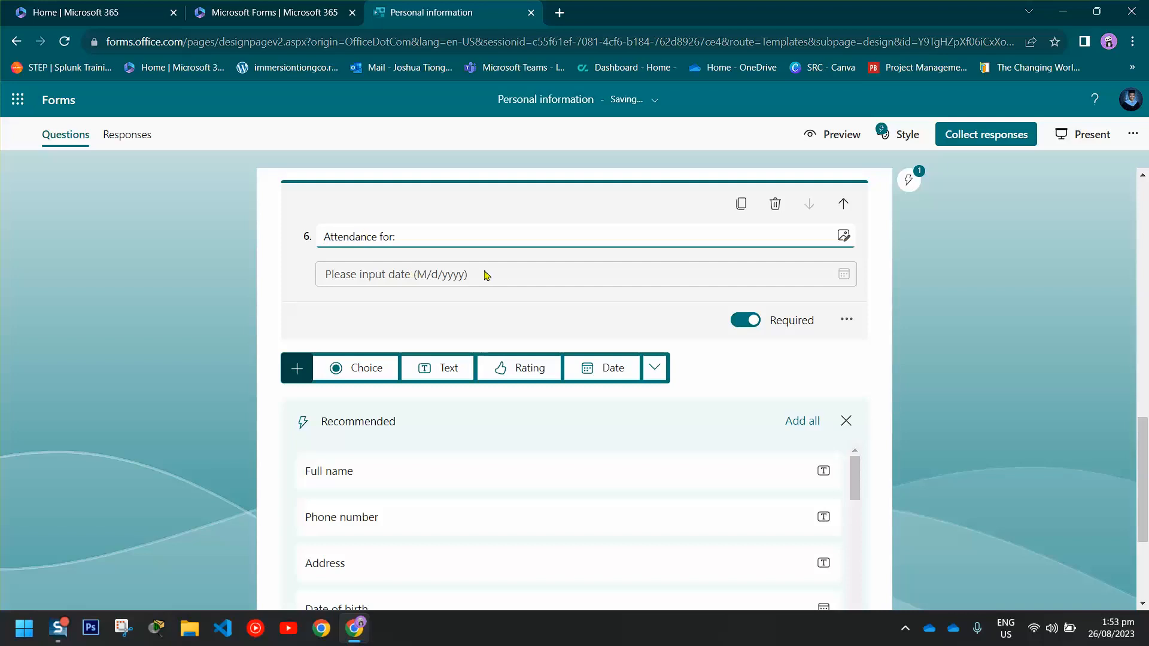
click(909, 300)
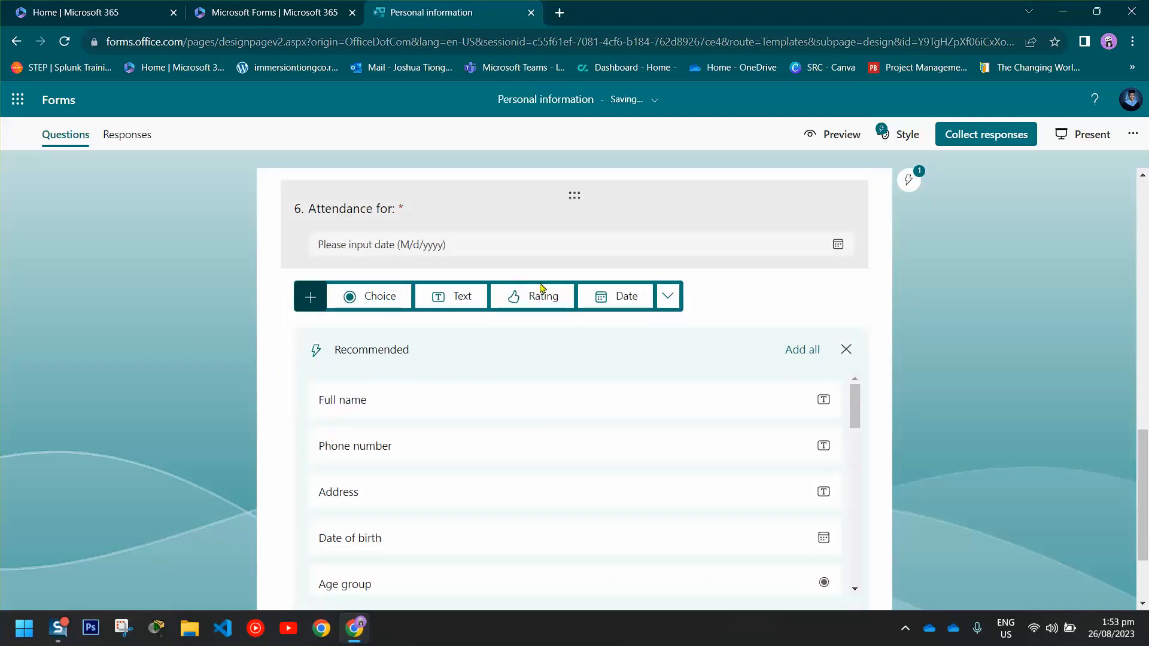
Add a new section after the attendance date question and title it "mother info".
click(668, 295)
mouse_move(713, 353)
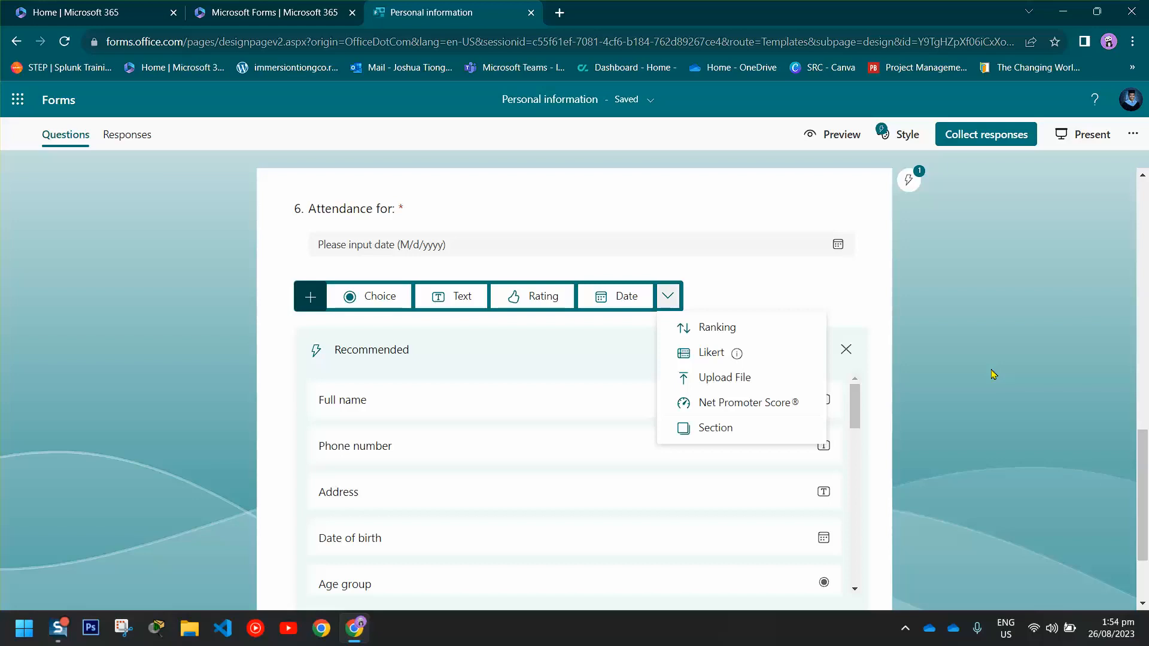
click(962, 416)
click(668, 296)
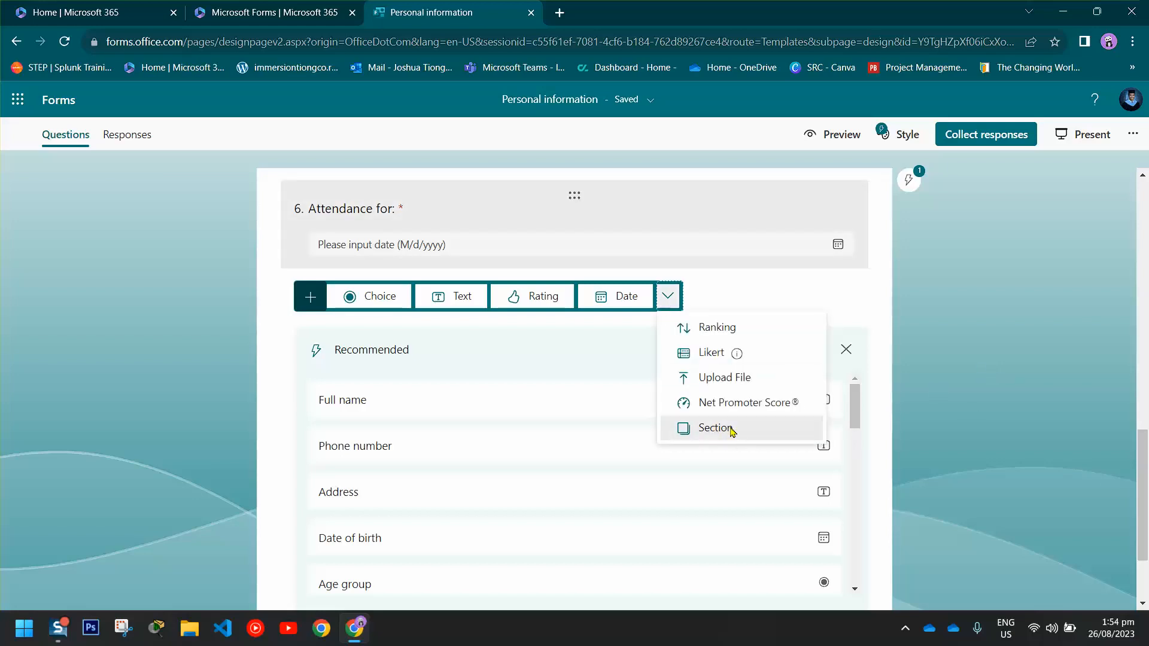
click(742, 427)
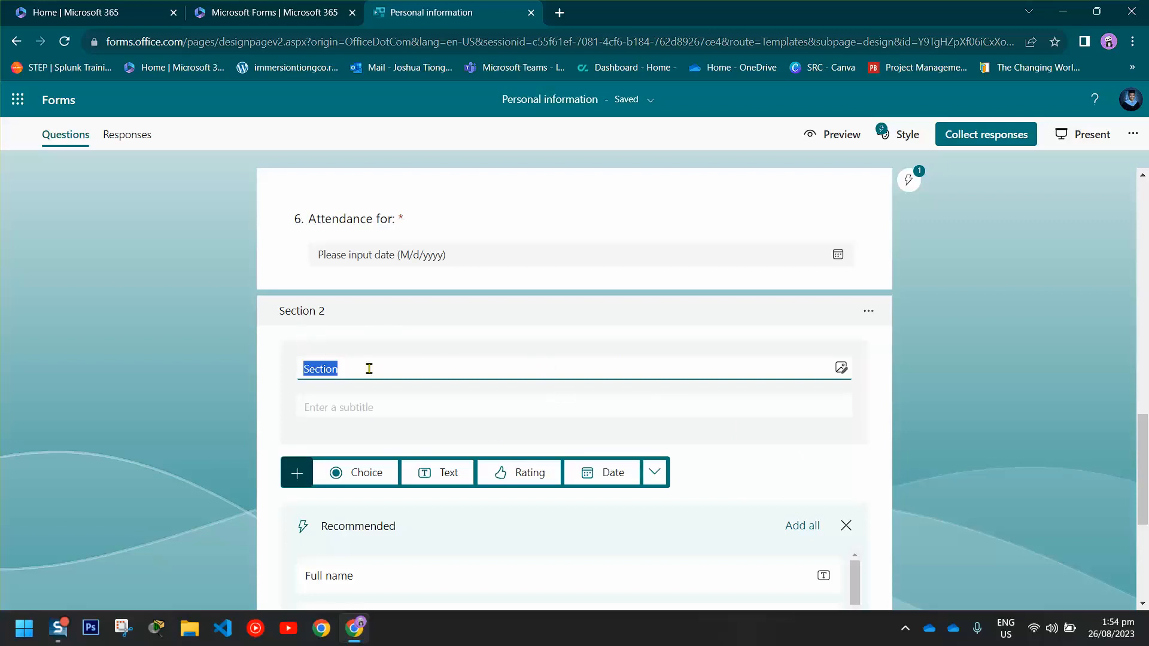
text(mother info)
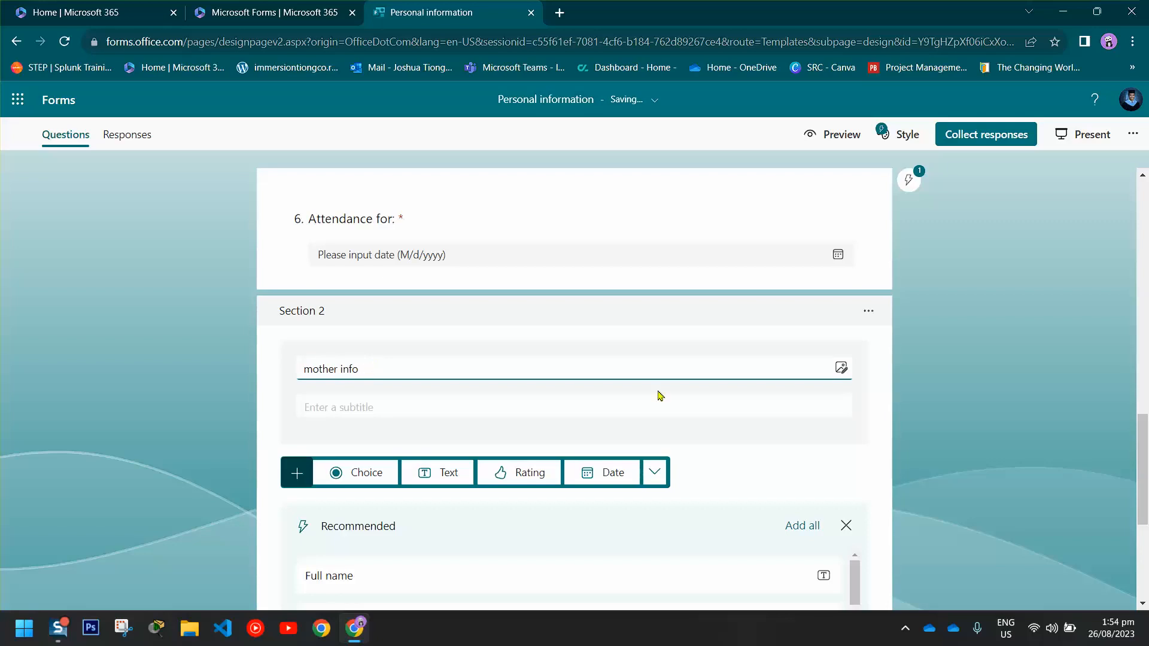
click(977, 411)
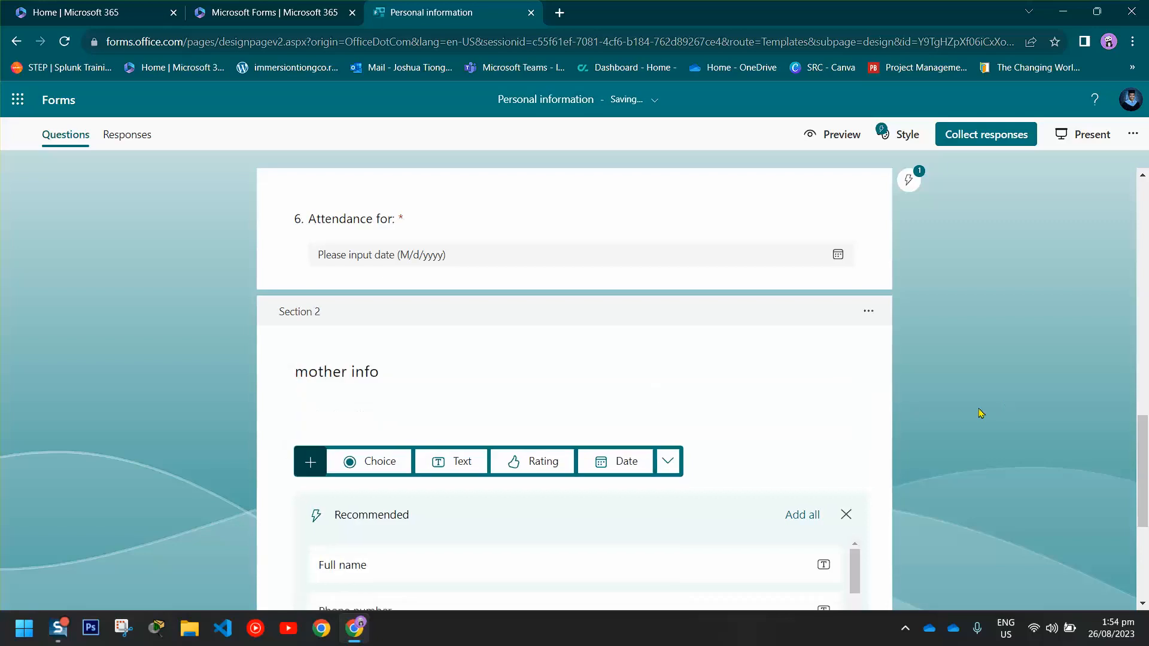
Look through the recommended questions under the "mother info" section and review the existing questions in the first section.
scroll(386, 458, down, 3)
scroll(482, 438, down, 4)
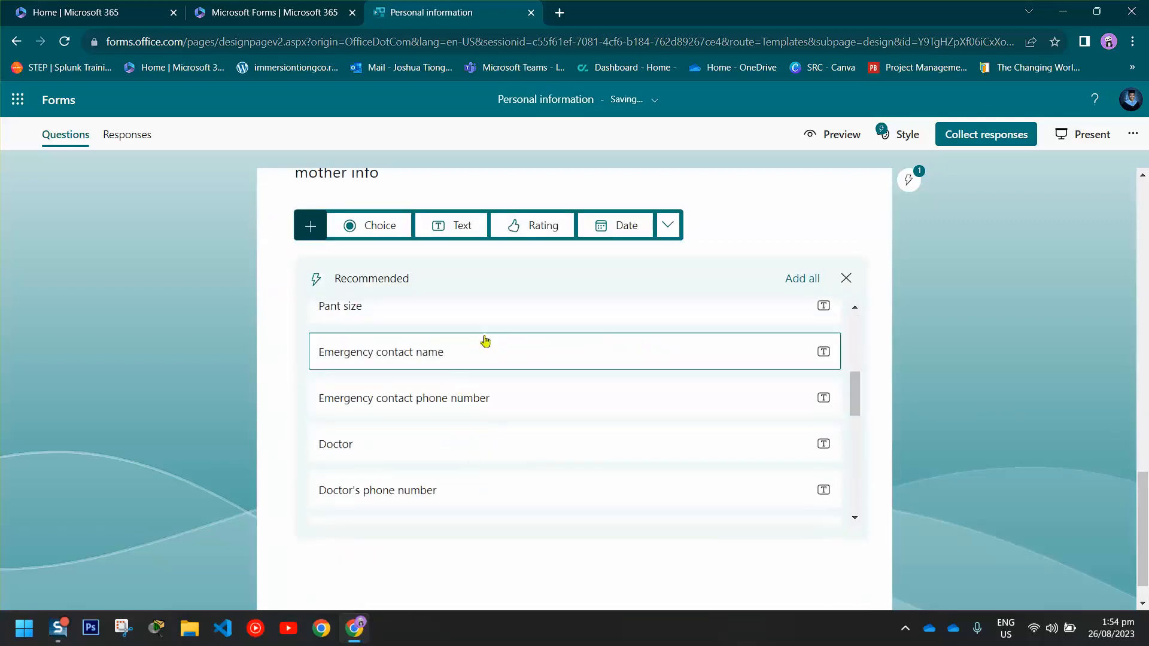
scroll(469, 415, up, 5)
scroll(633, 341, up, 2)
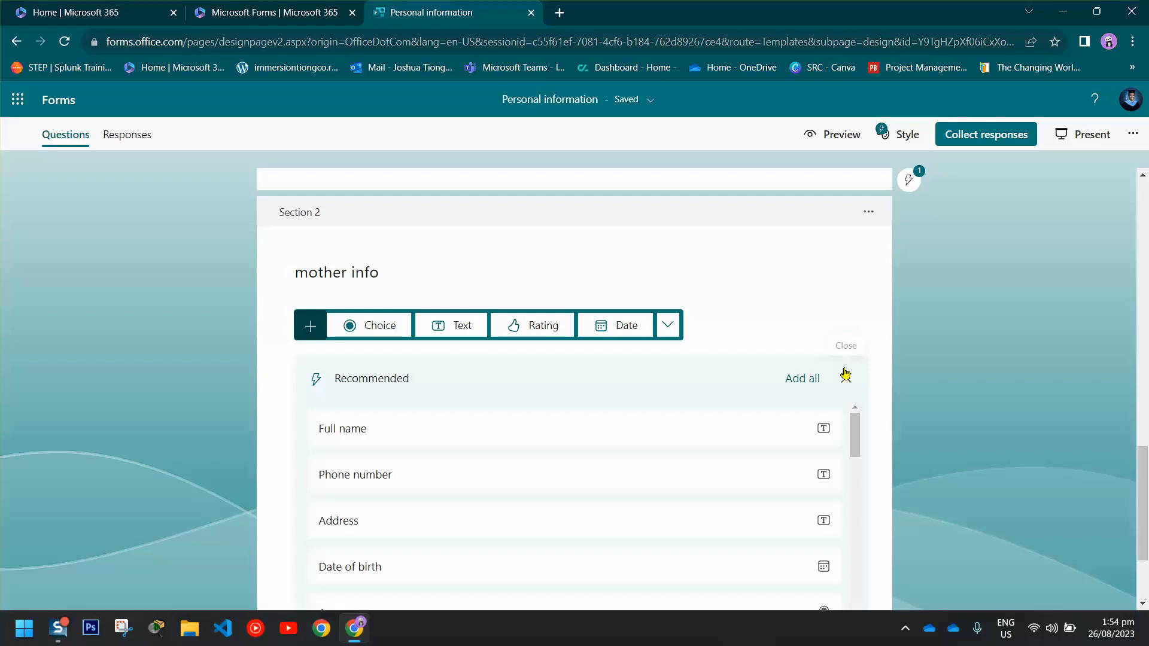
scroll(862, 377, up, 5)
scroll(803, 456, up, 10)
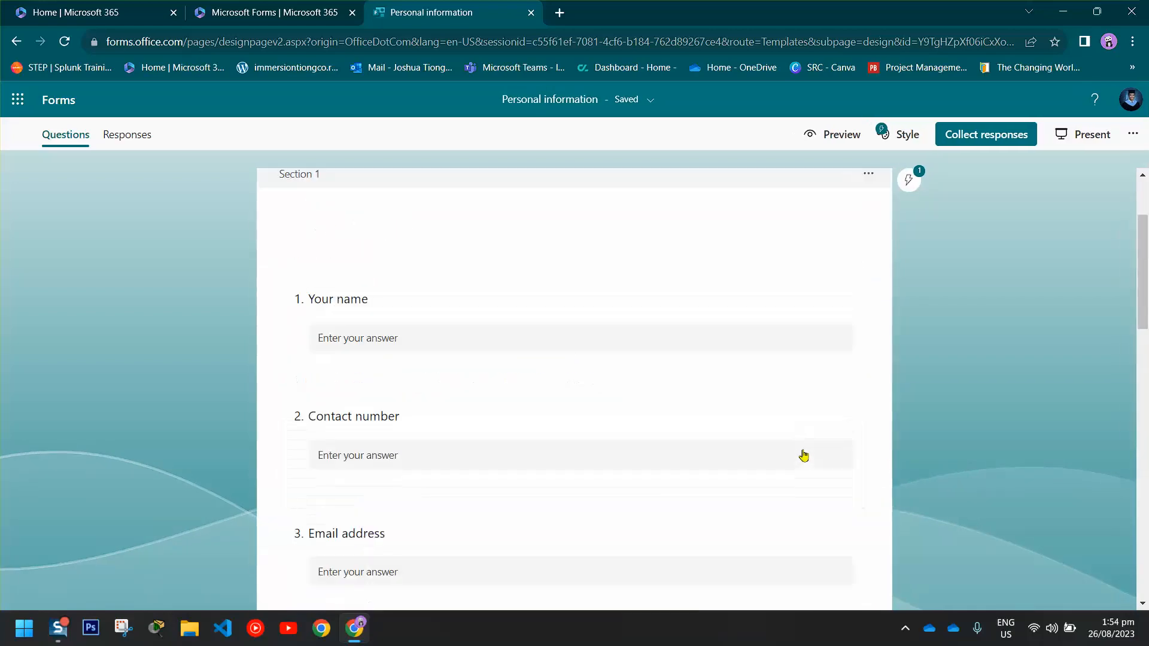
scroll(804, 456, down, 8)
scroll(804, 456, up, 3)
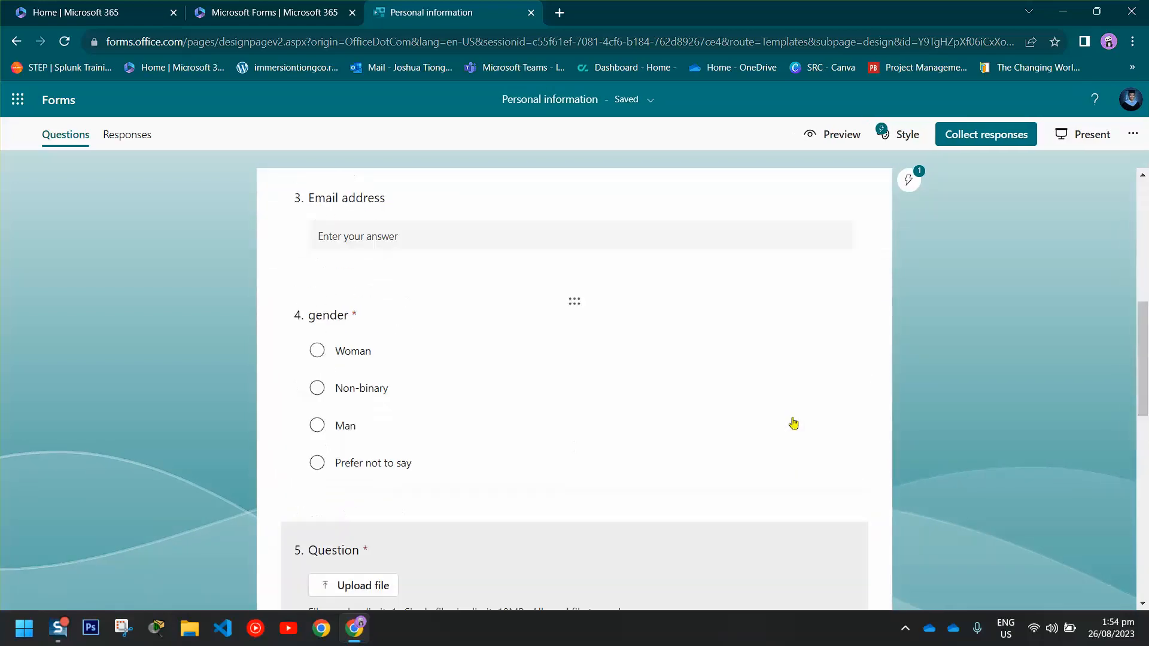
Add branching to the gender question so that the answer Woman goes to the "mother info" section.
click(687, 433)
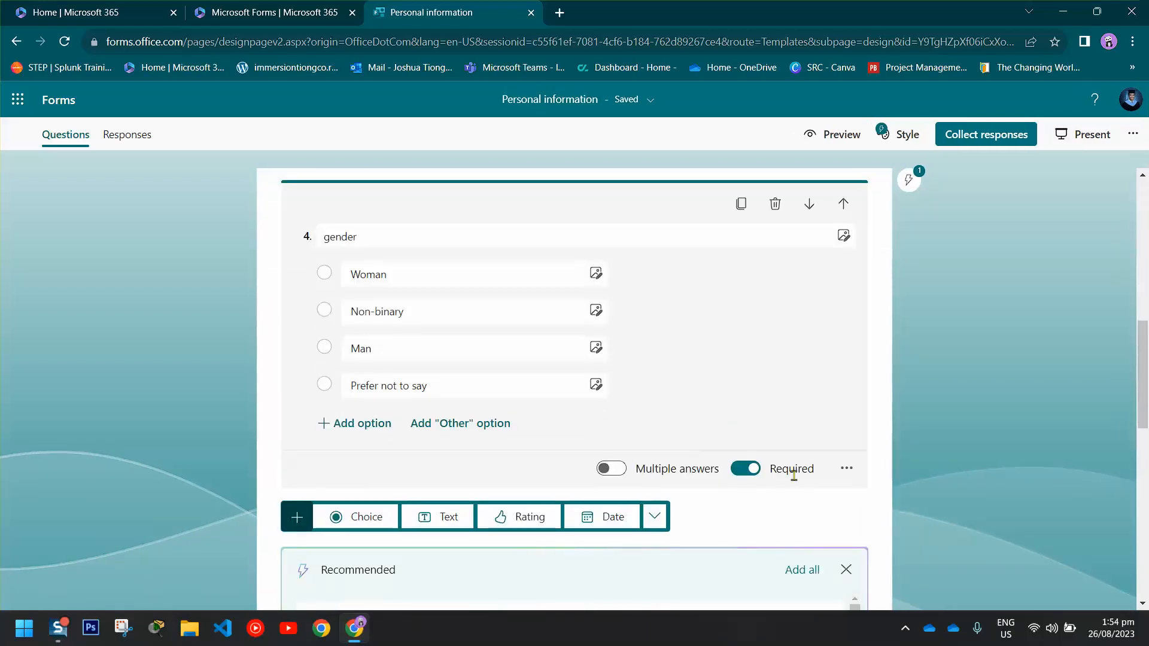
click(846, 470)
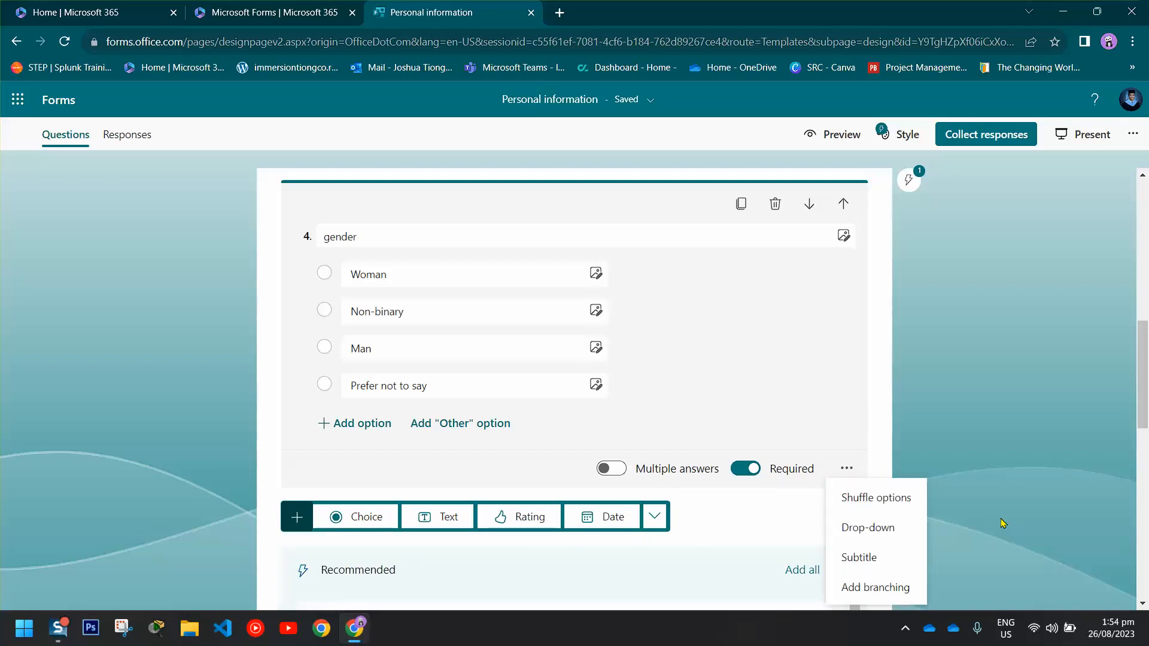
scroll(996, 513, down, 2)
click(874, 488)
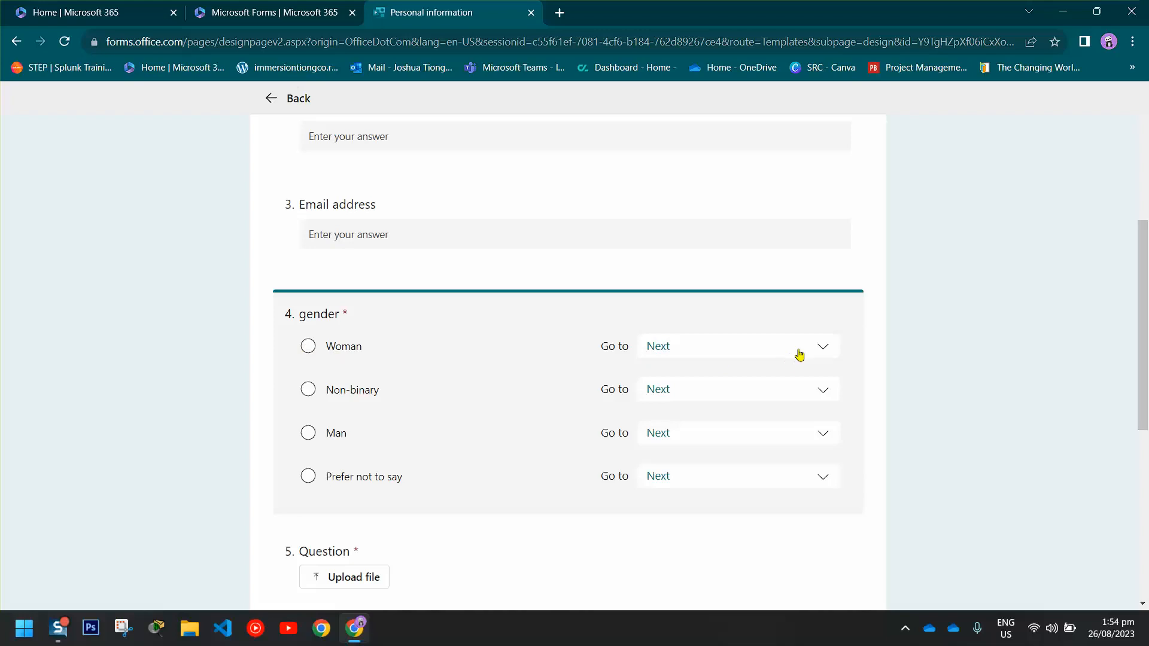
click(822, 352)
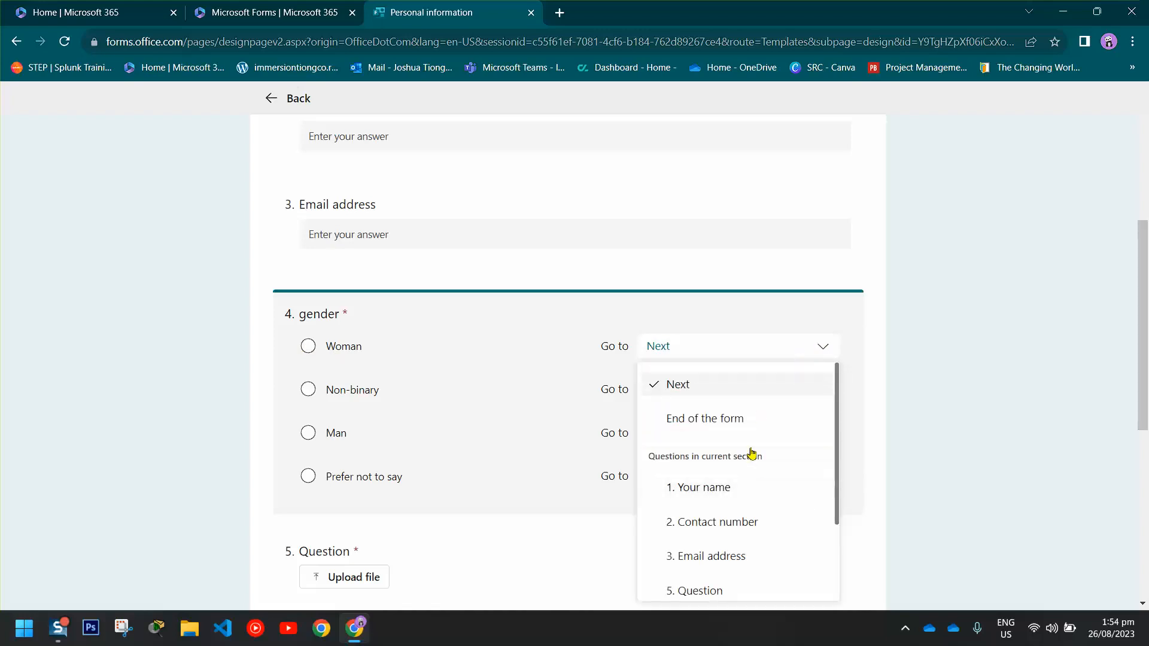
scroll(831, 453, down, 2)
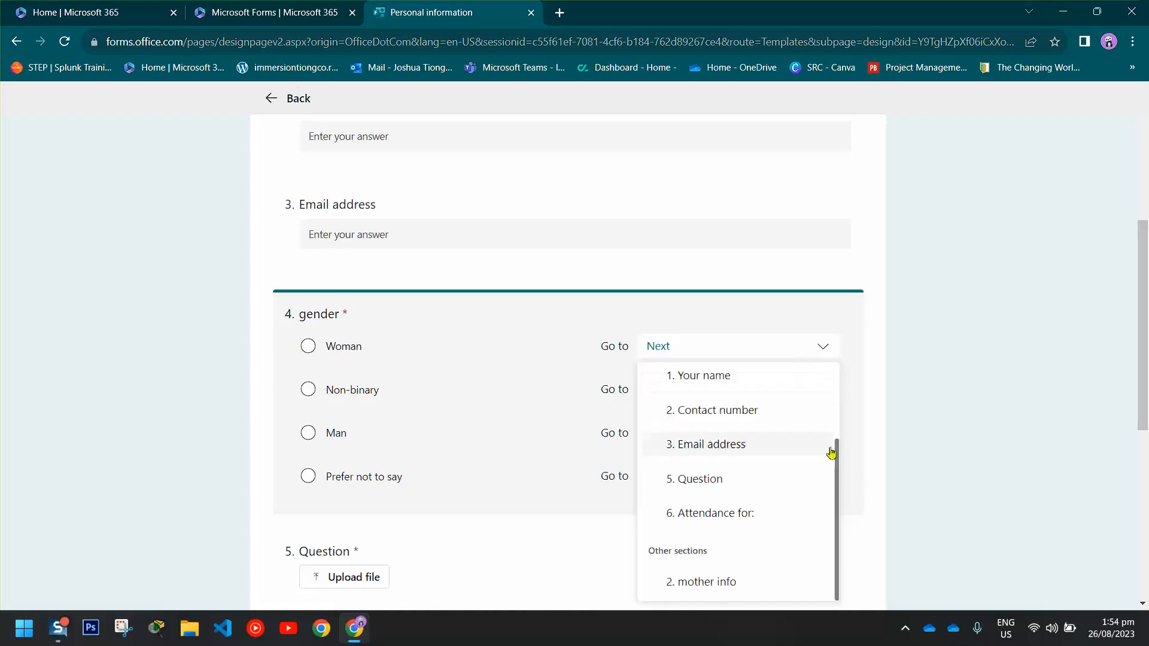
click(737, 589)
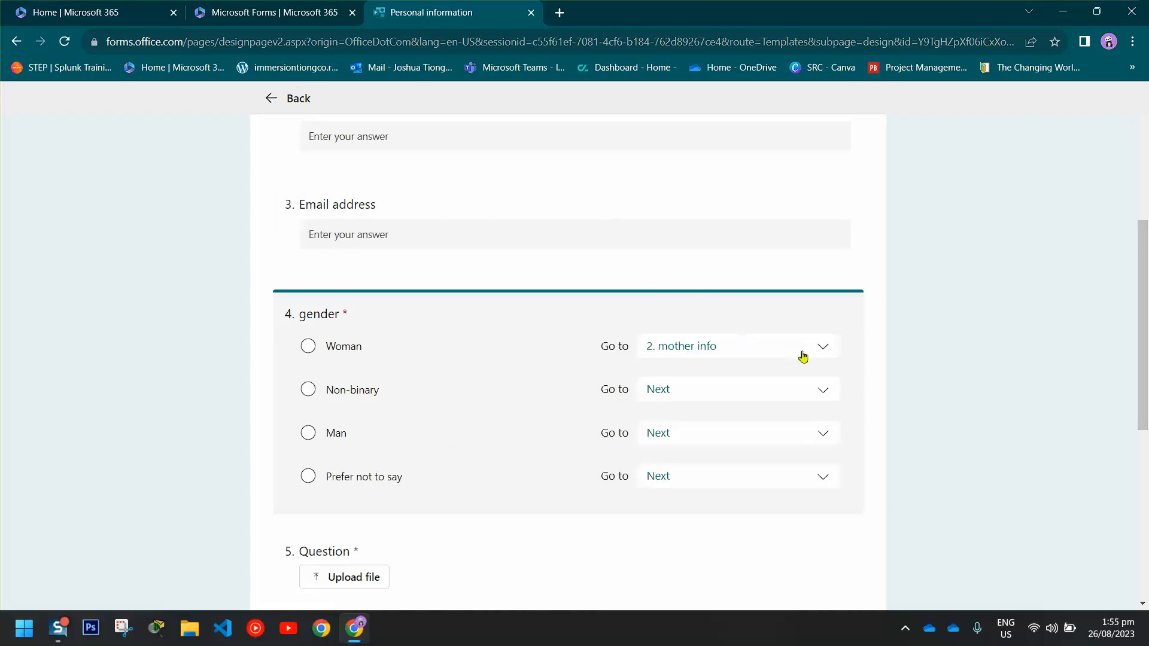
click(822, 347)
click(823, 345)
scroll(923, 404, up, 5)
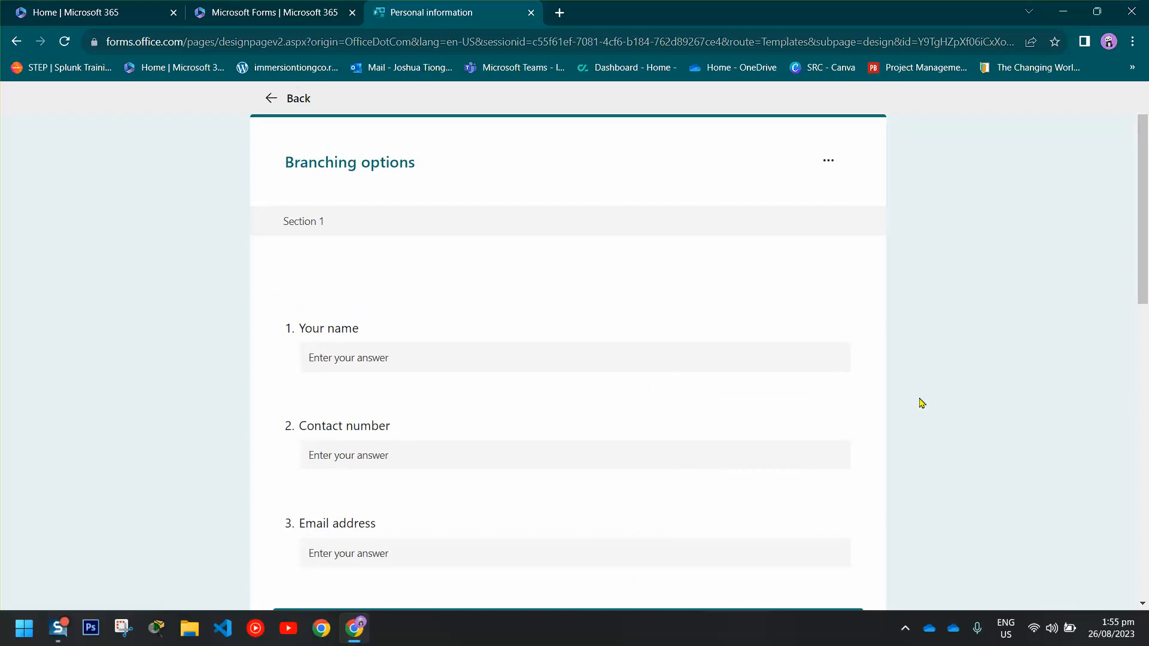
Leave the branching options and review the additional question types that can be added after the gender question.
click(270, 99)
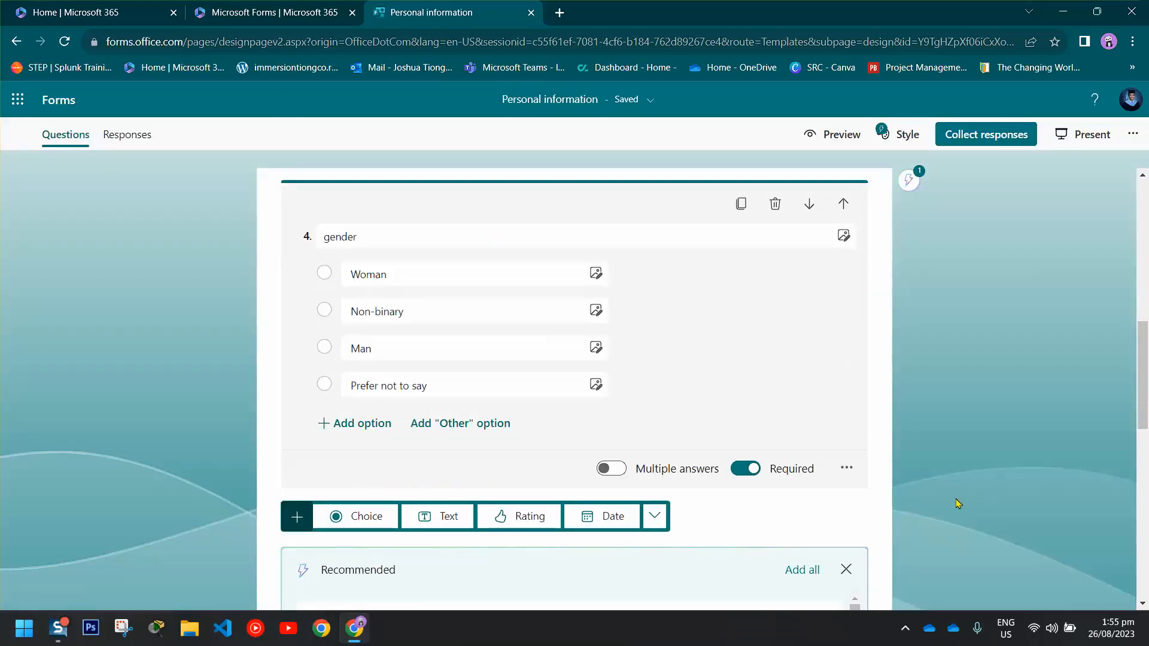
click(656, 515)
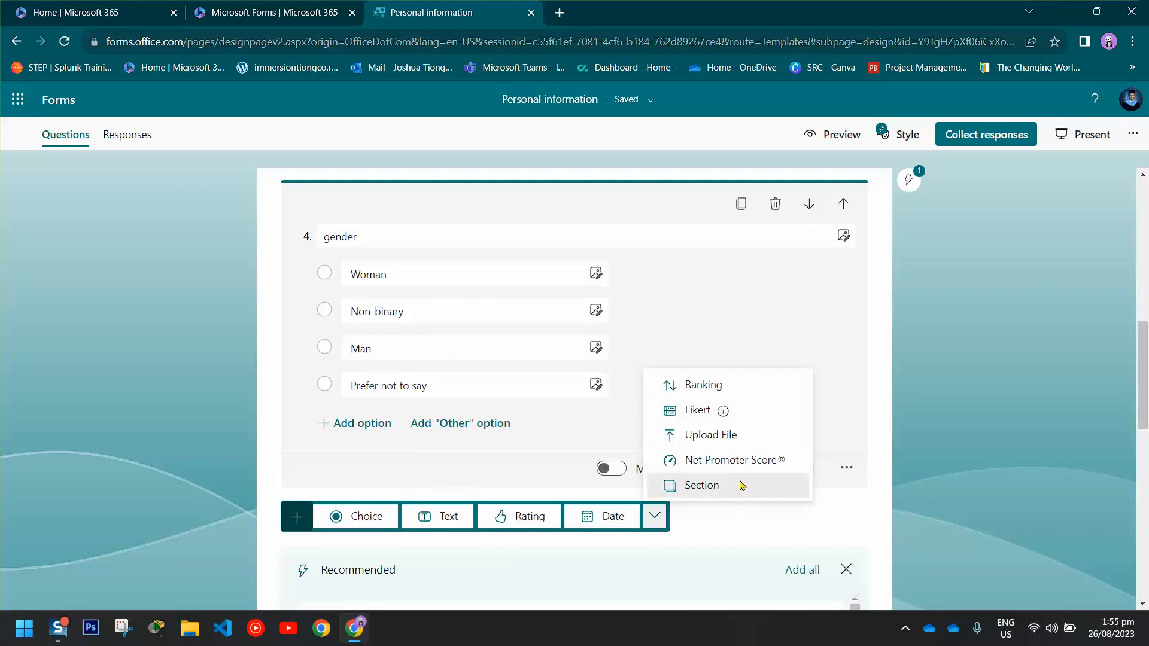
mouse_move(726, 411)
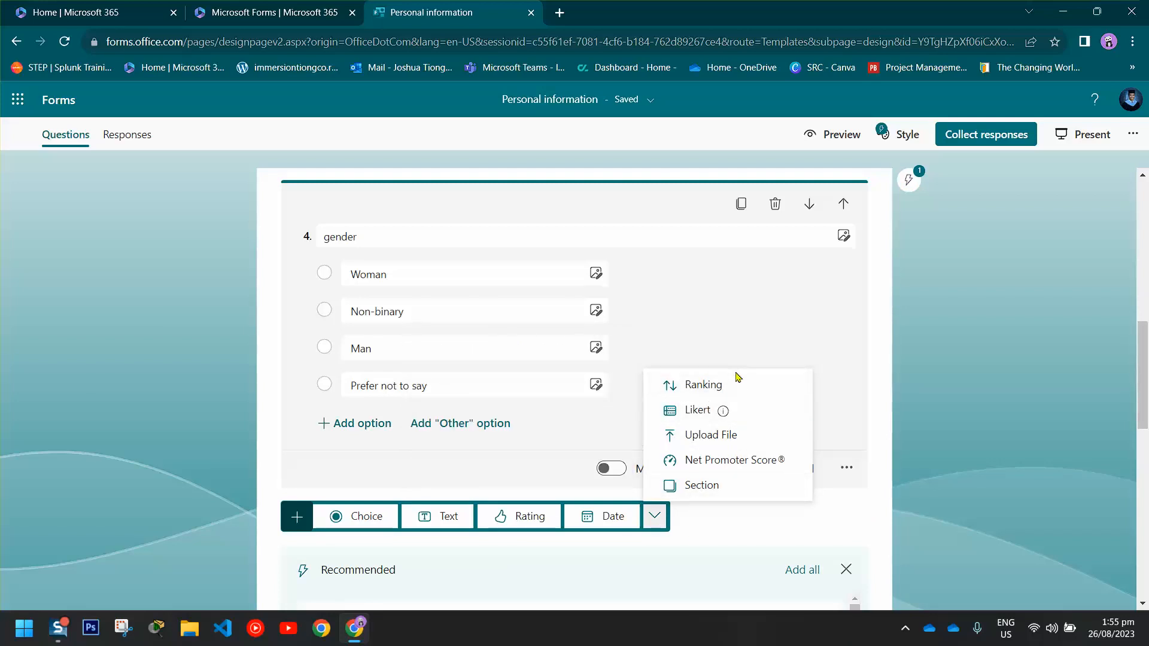
click(925, 209)
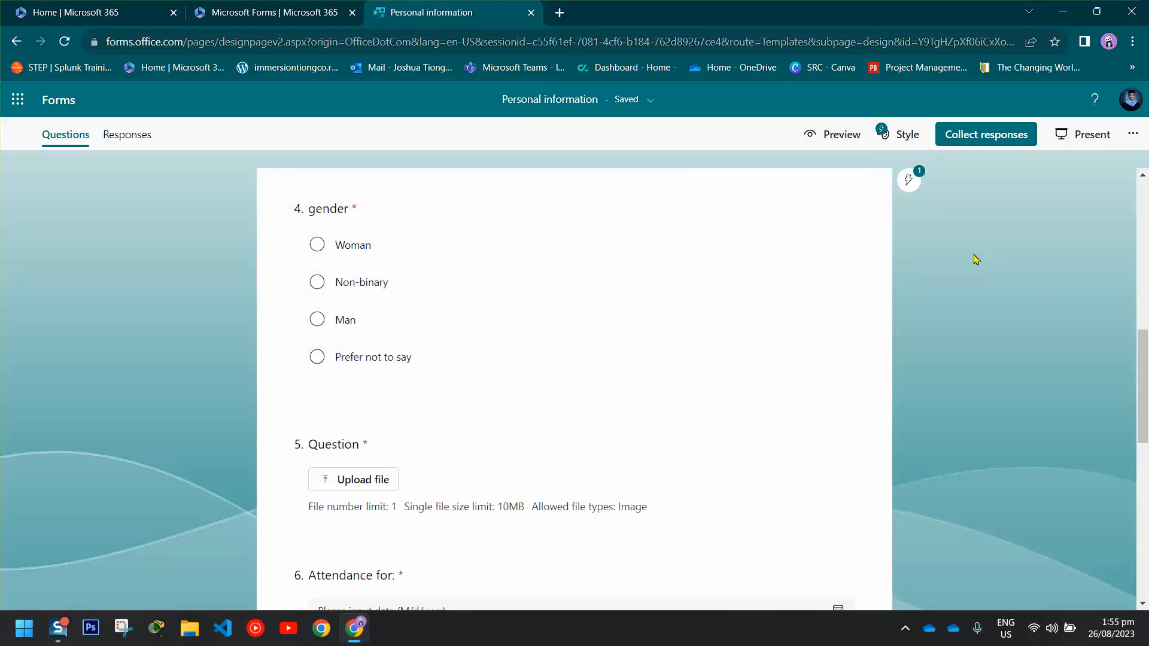
Try several suggested AI styles on the form and apply the one with illustrated people holding up stars.
click(900, 135)
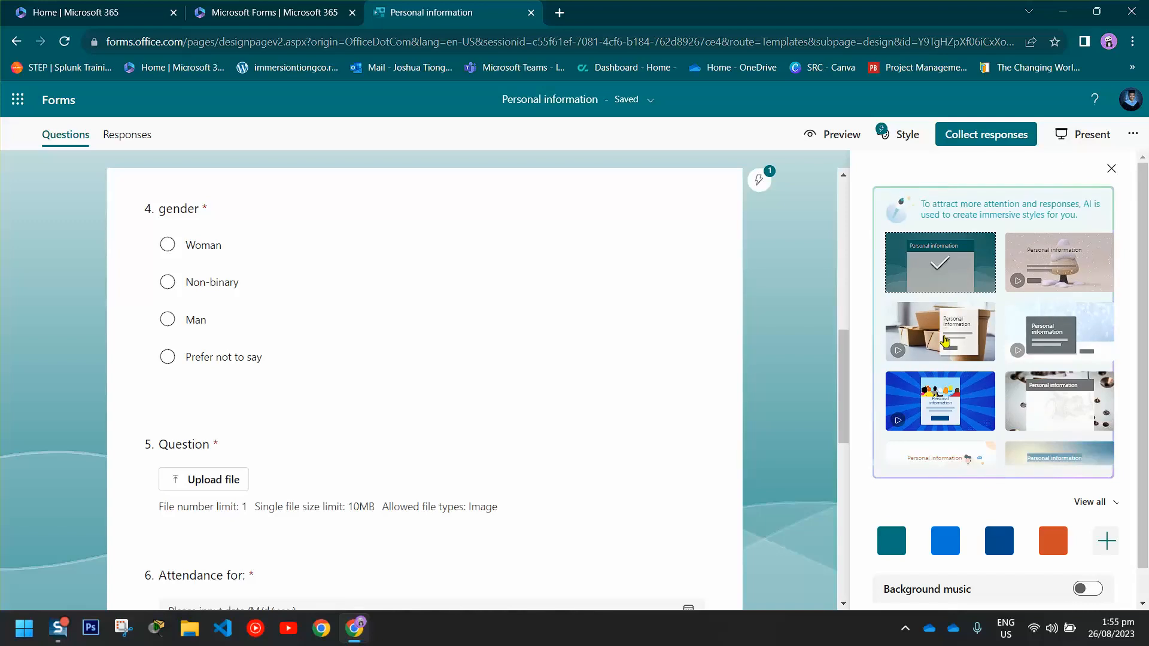
click(945, 343)
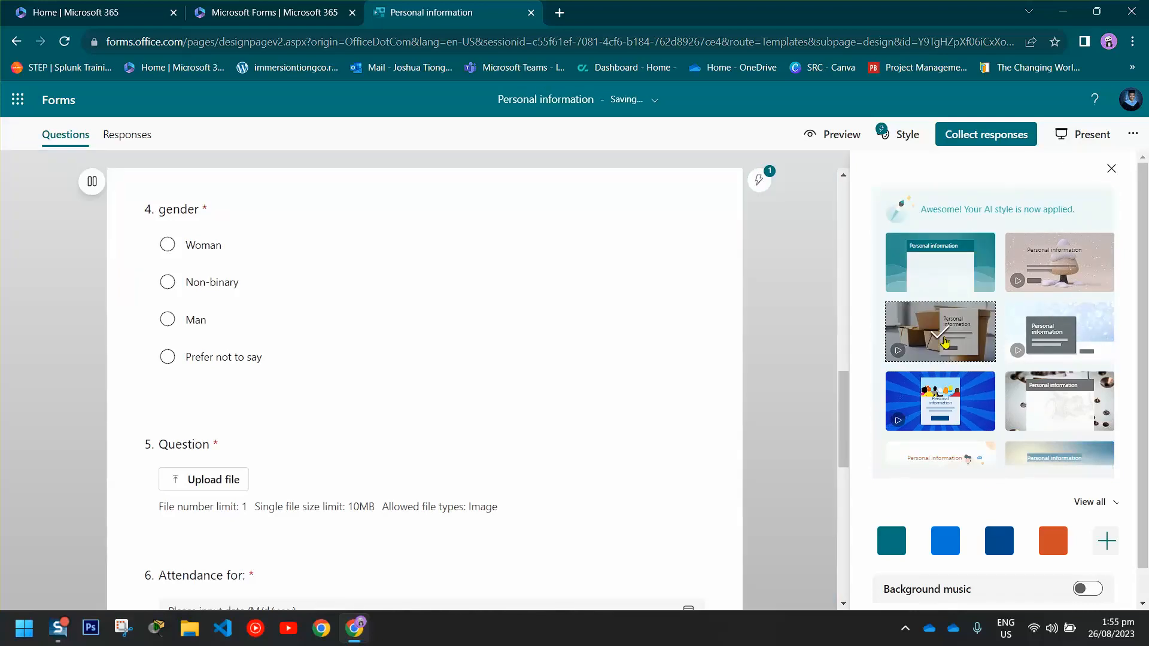
scroll(775, 311, up, 12)
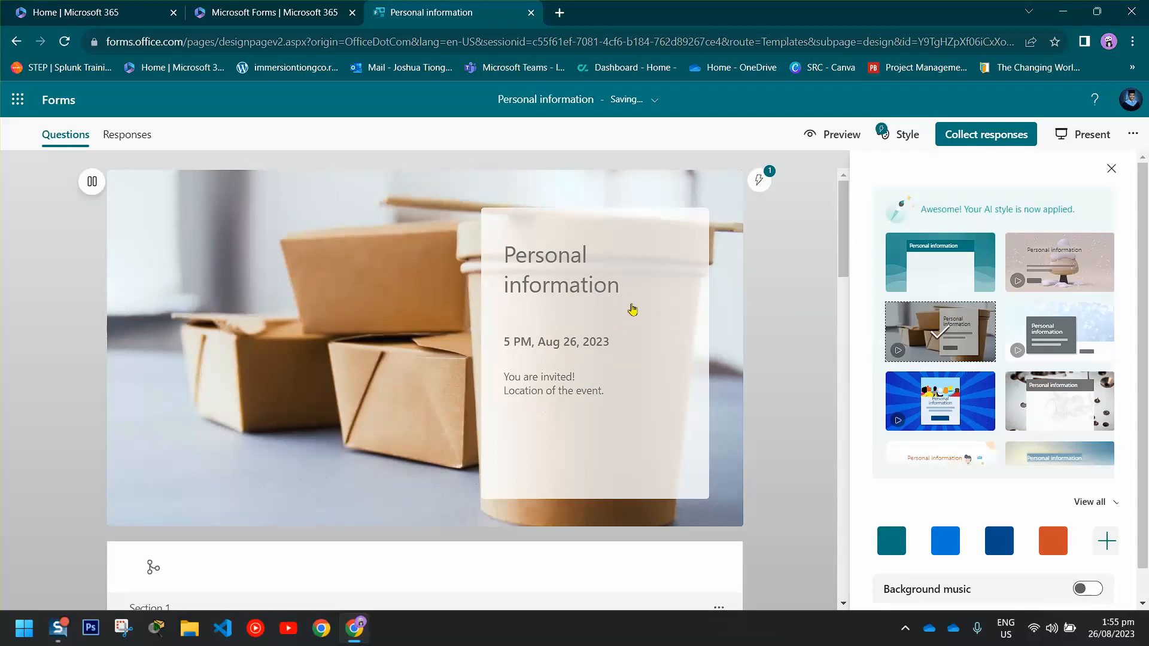
click(1067, 345)
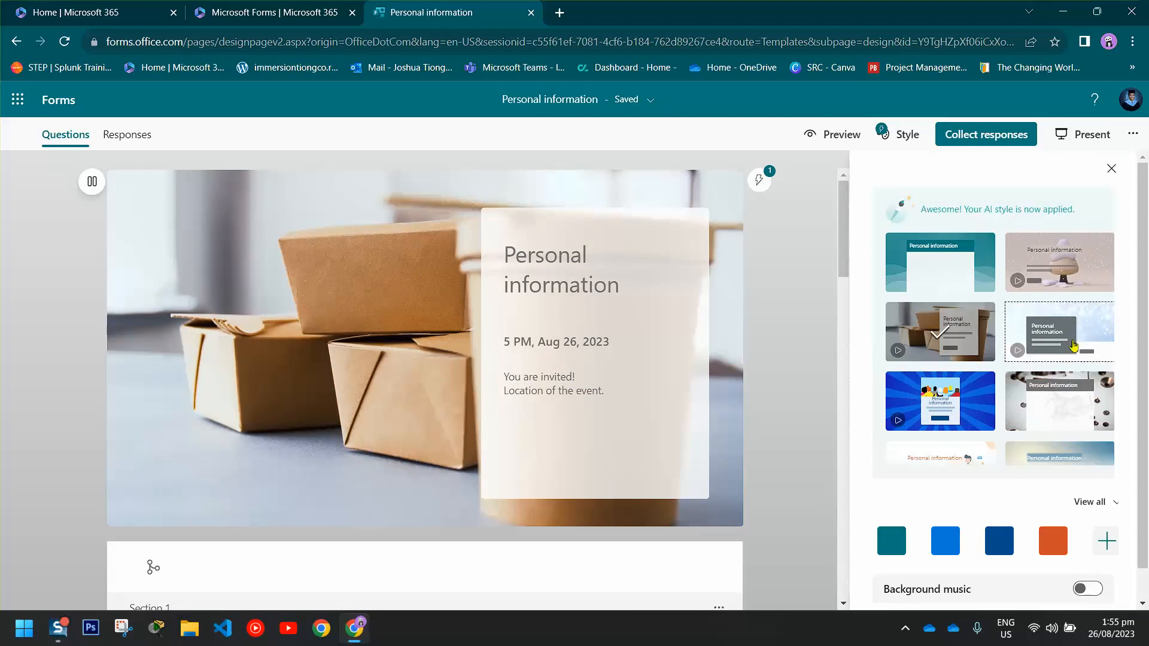
click(1069, 413)
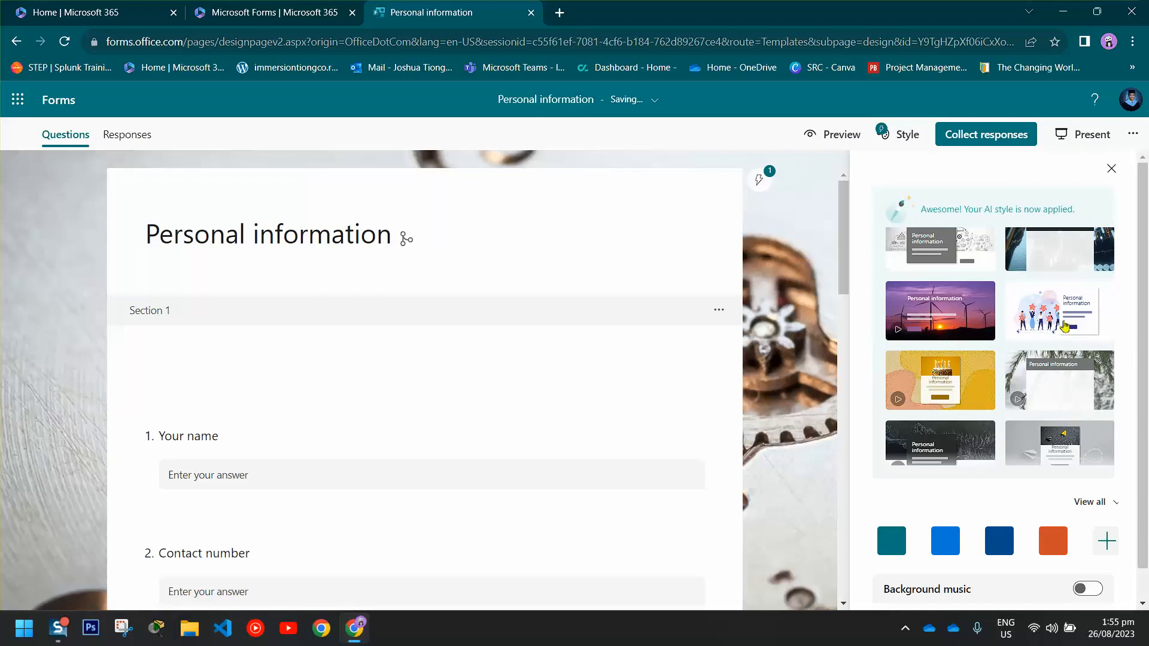
click(1051, 316)
scroll(596, 389, down, 12)
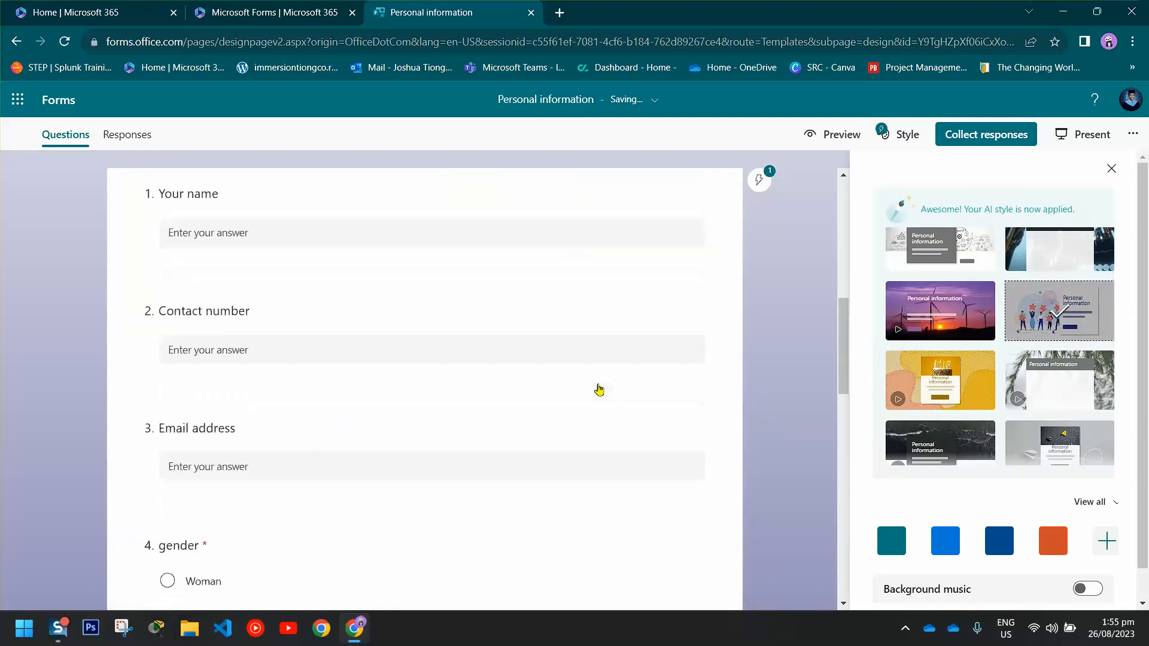
scroll(595, 390, down, 6)
scroll(596, 392, up, 15)
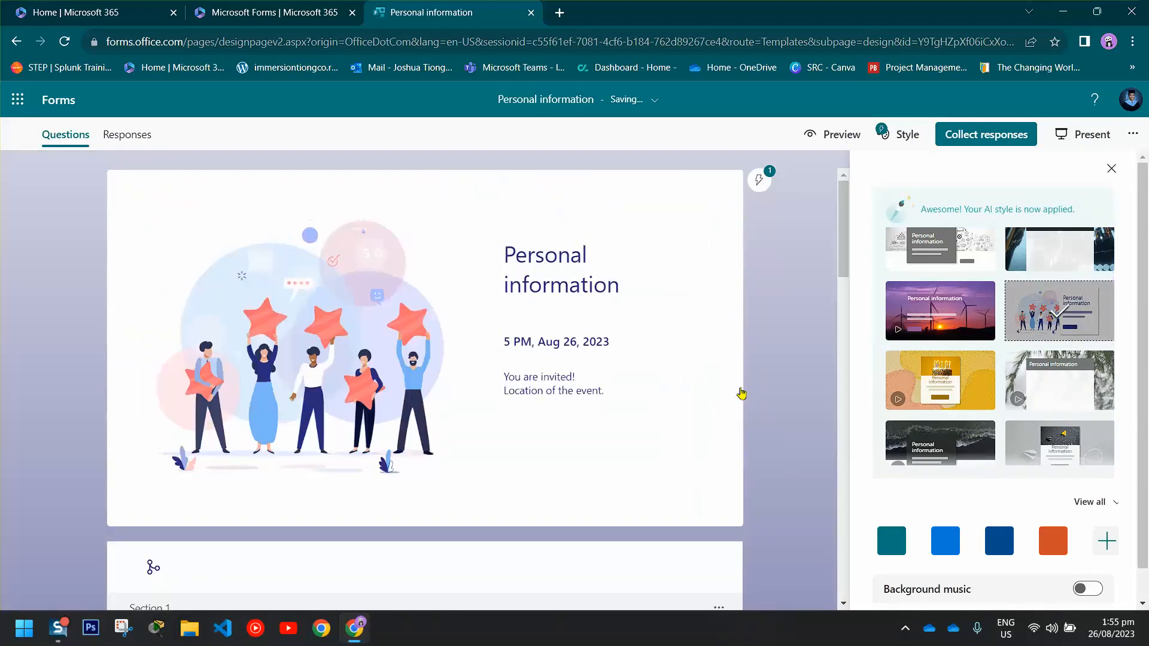
scroll(1005, 438, down, 1)
scroll(1005, 439, down, 1)
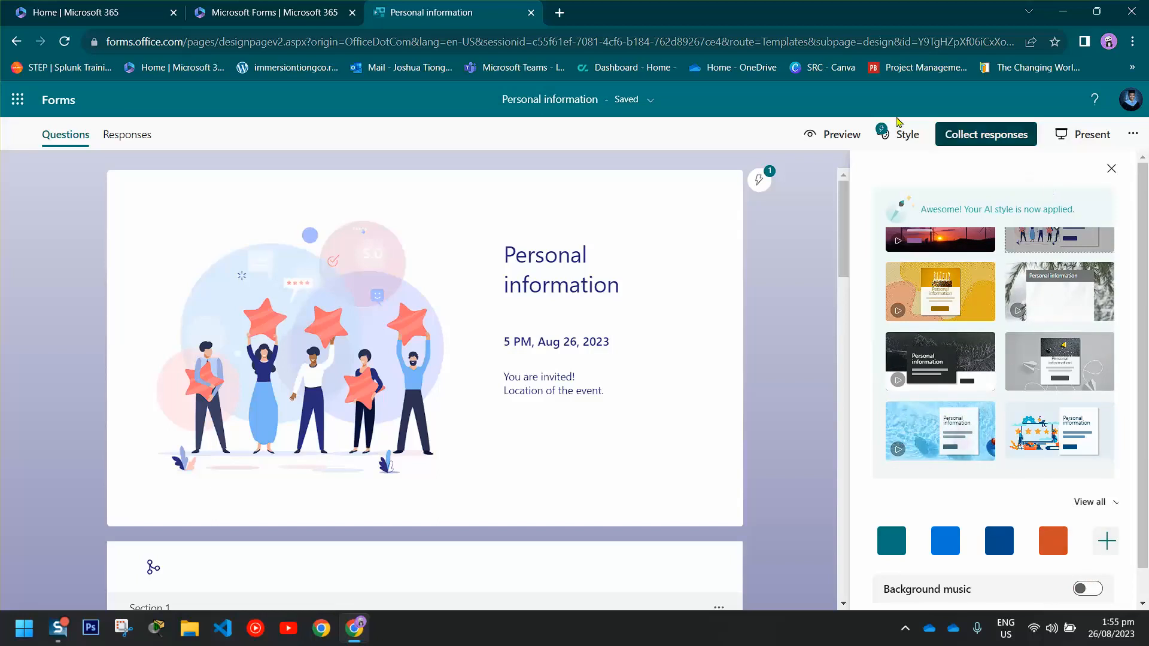
Preview the form's cover page in both the computer and mobile views.
click(836, 135)
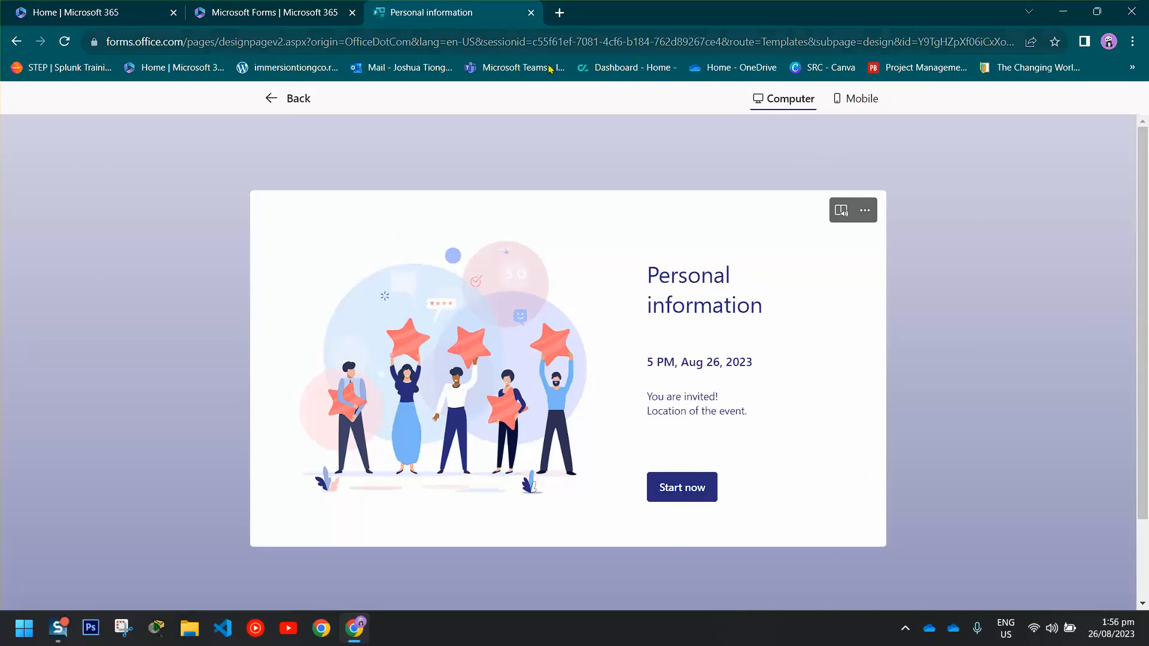
click(838, 102)
scroll(594, 461, down, 4)
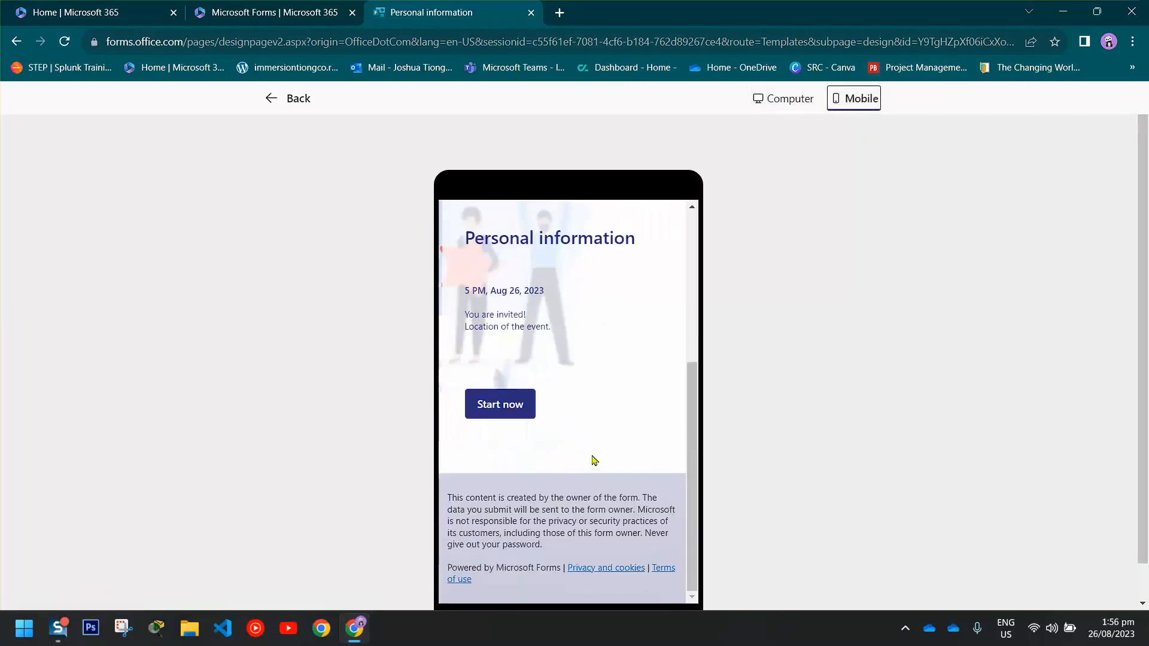
scroll(593, 462, up, 4)
click(778, 98)
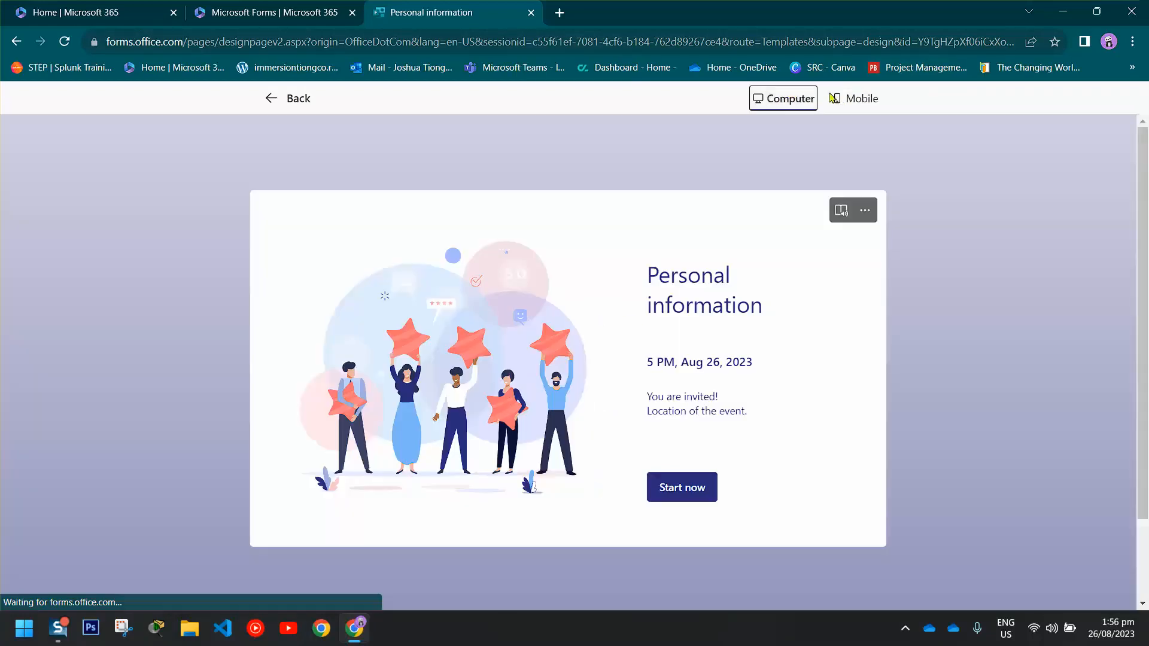
click(834, 98)
click(766, 101)
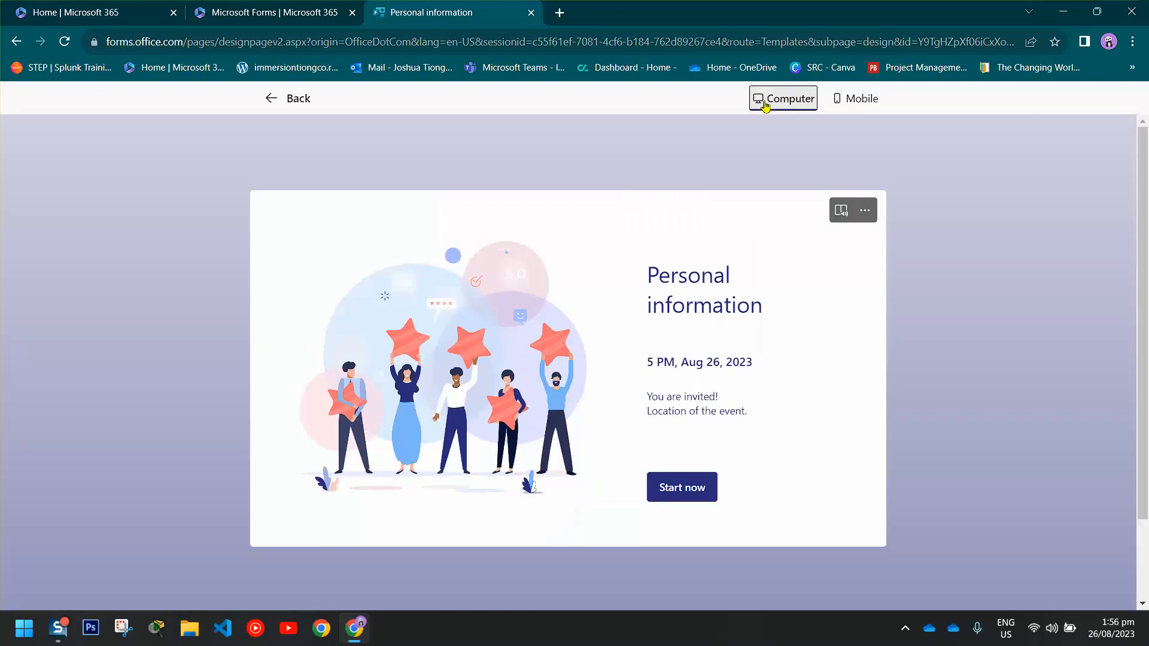
Close the form and reopen "Personal information" from the refreshed list of recent forms, dismissing the add-description suggestion.
click(532, 13)
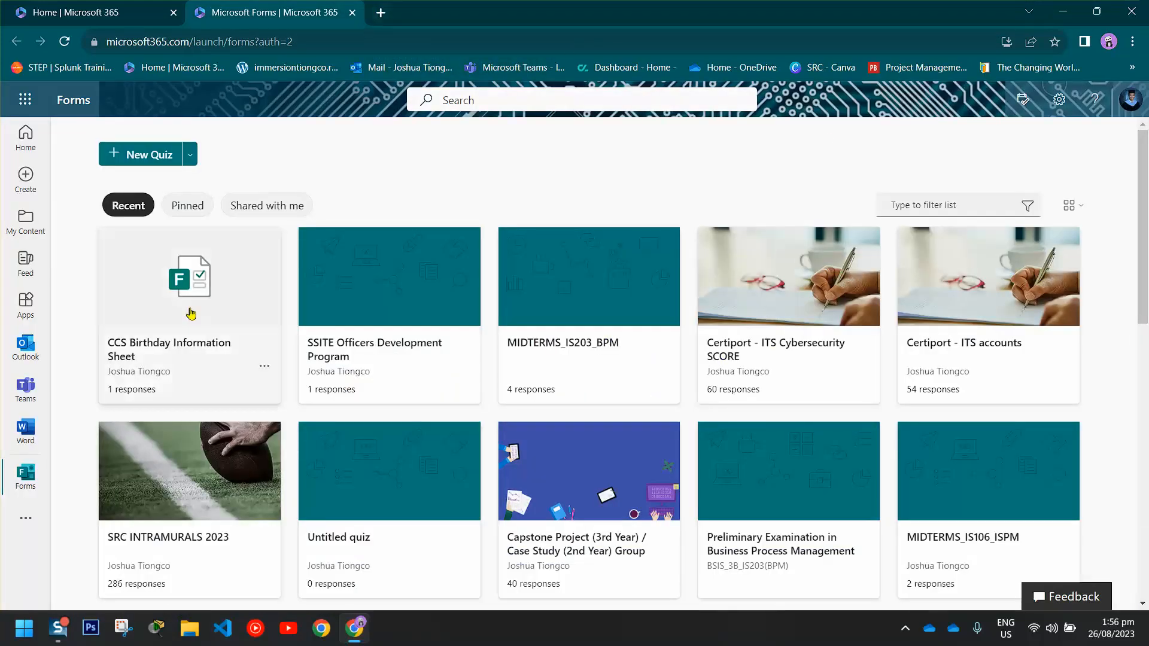
click(58, 41)
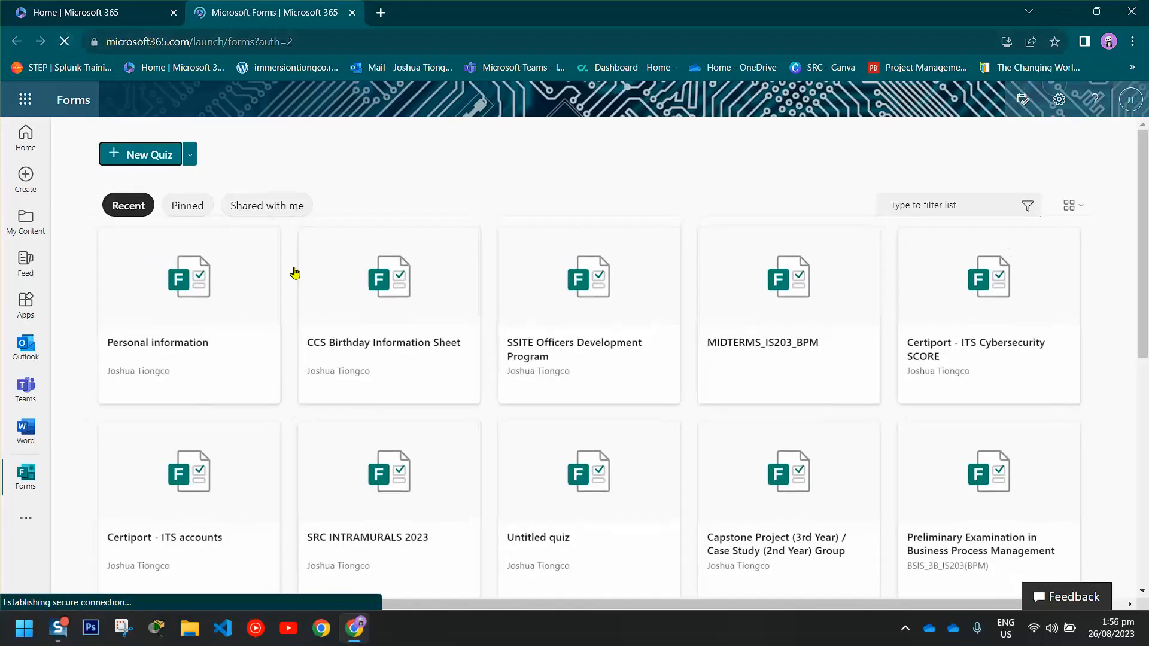
click(204, 283)
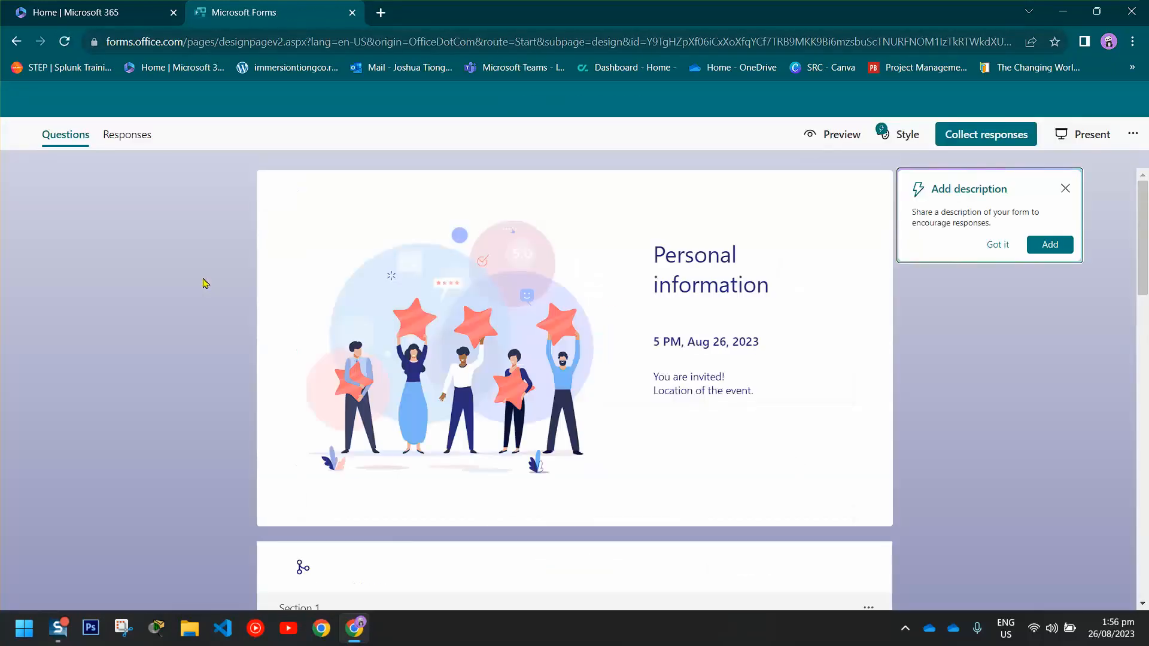
click(1065, 190)
Create and copy a collaboration link that lets anyone with an Office 365 work or school account edit and view results.
click(1120, 136)
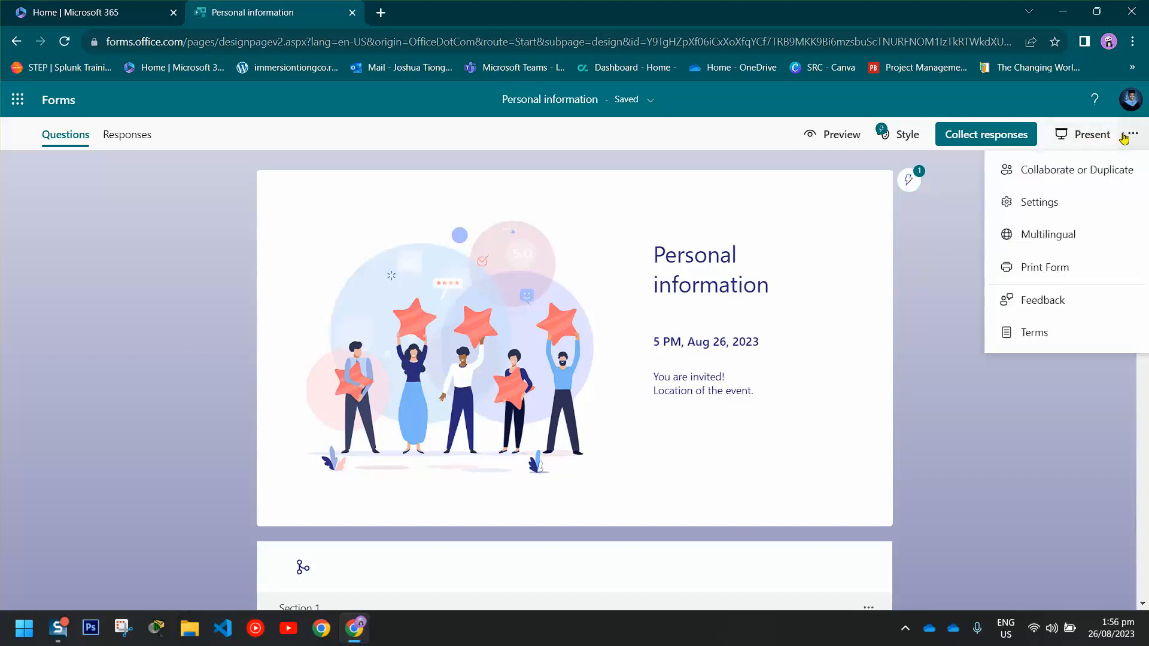
click(1100, 172)
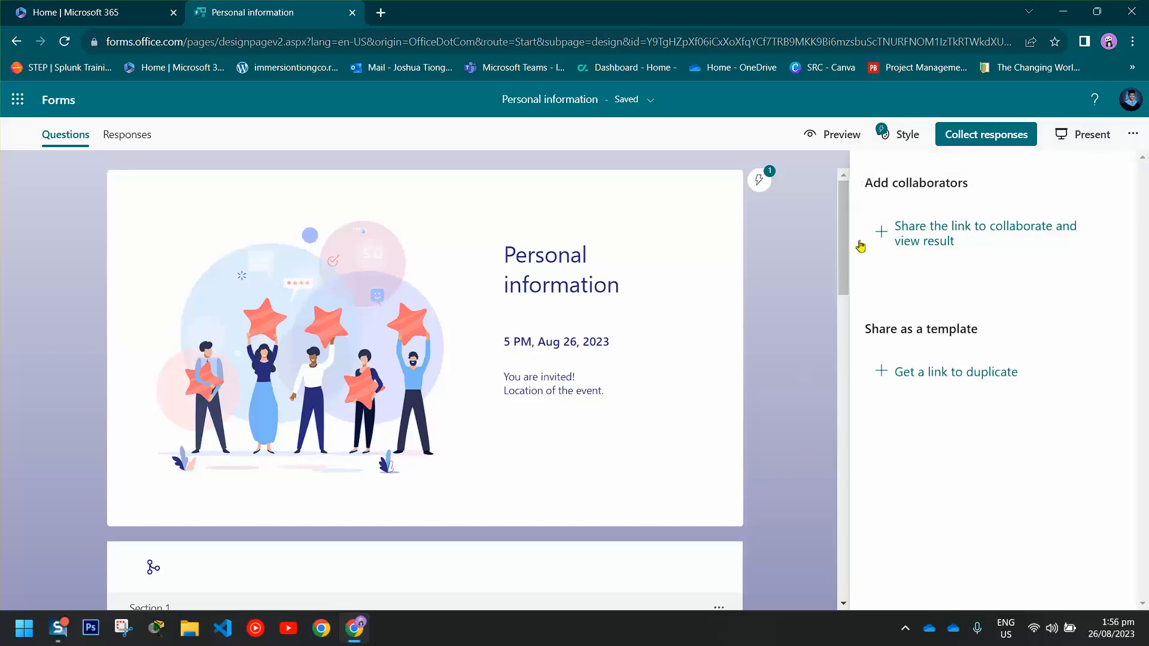
click(944, 240)
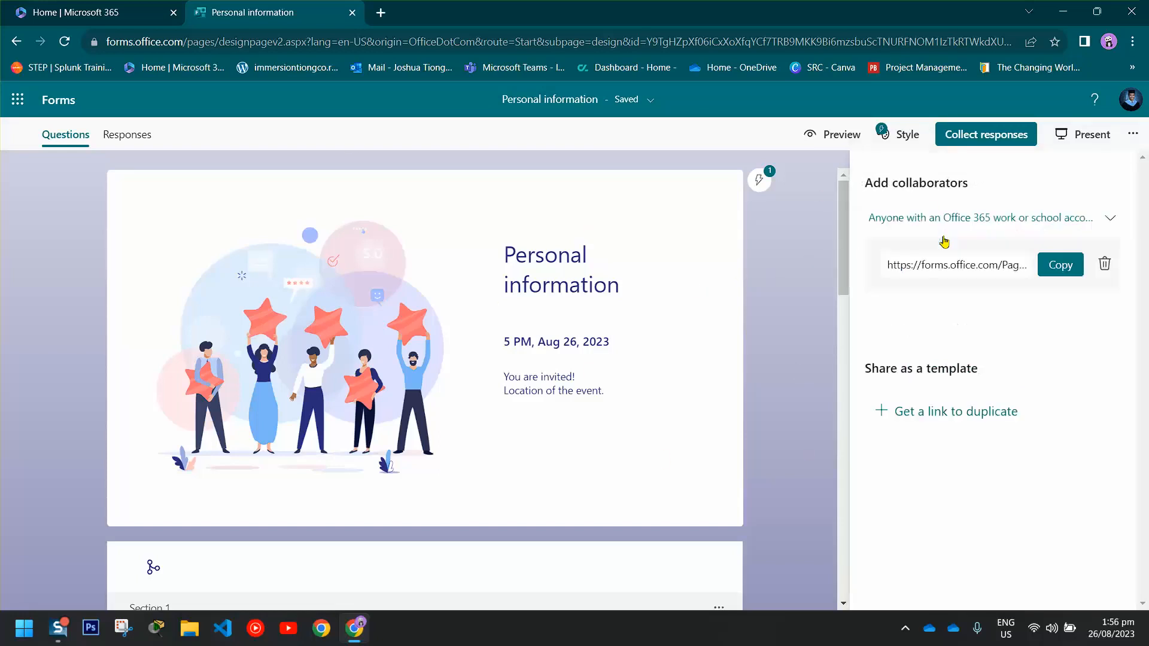
click(1100, 217)
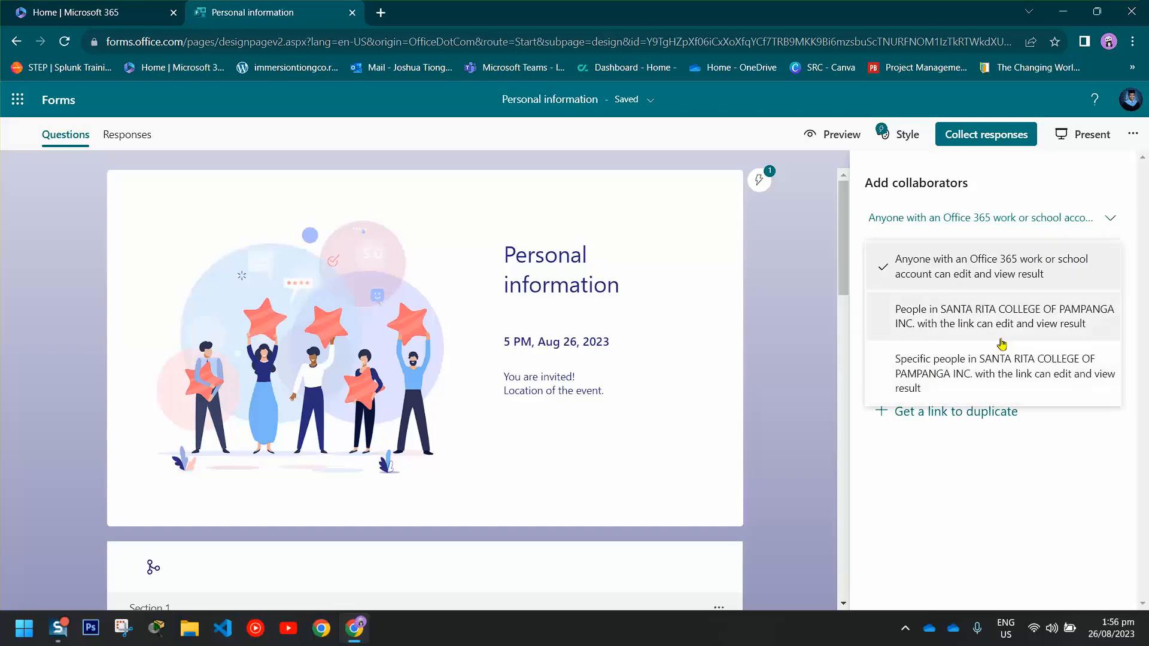
click(1059, 190)
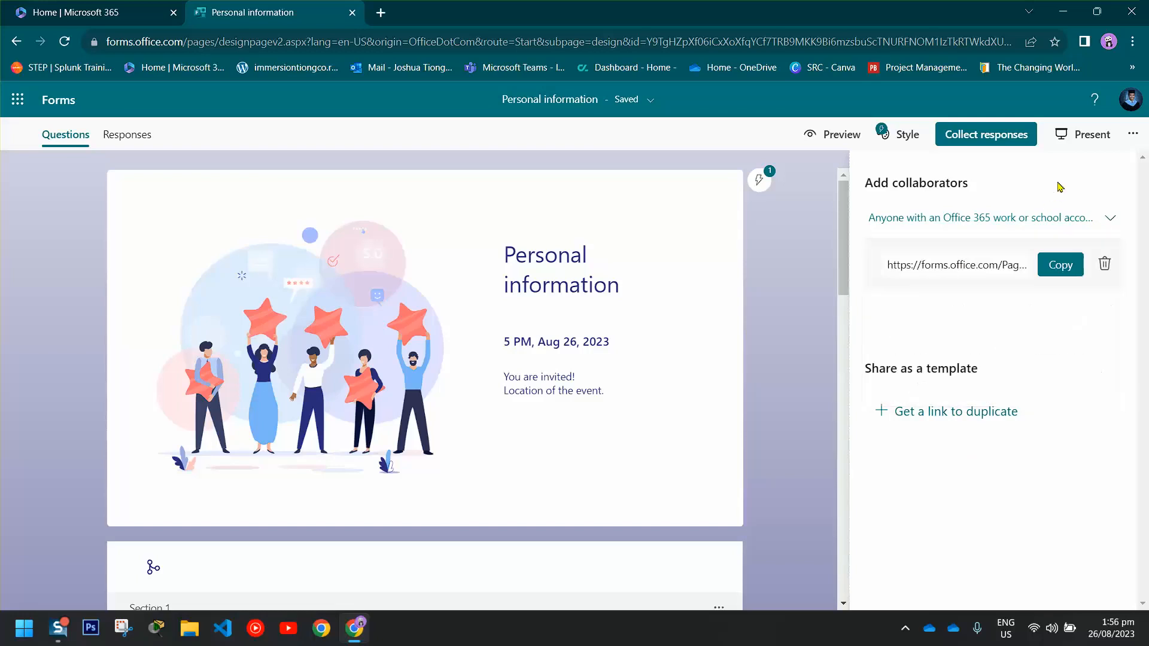
click(1044, 268)
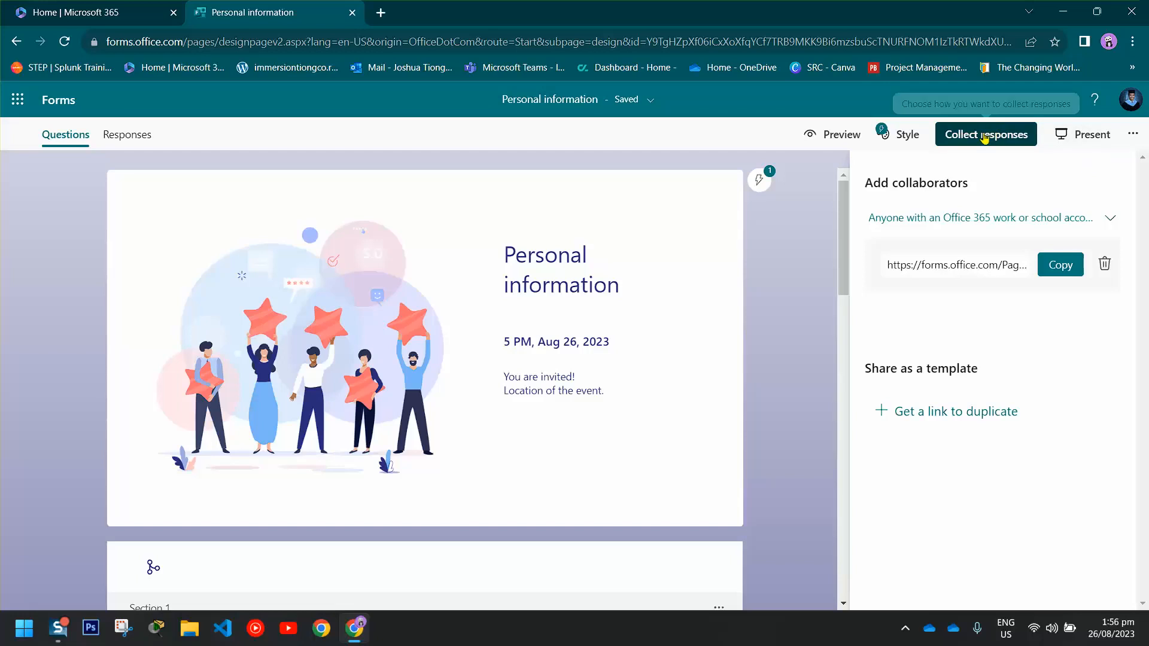
click(745, 137)
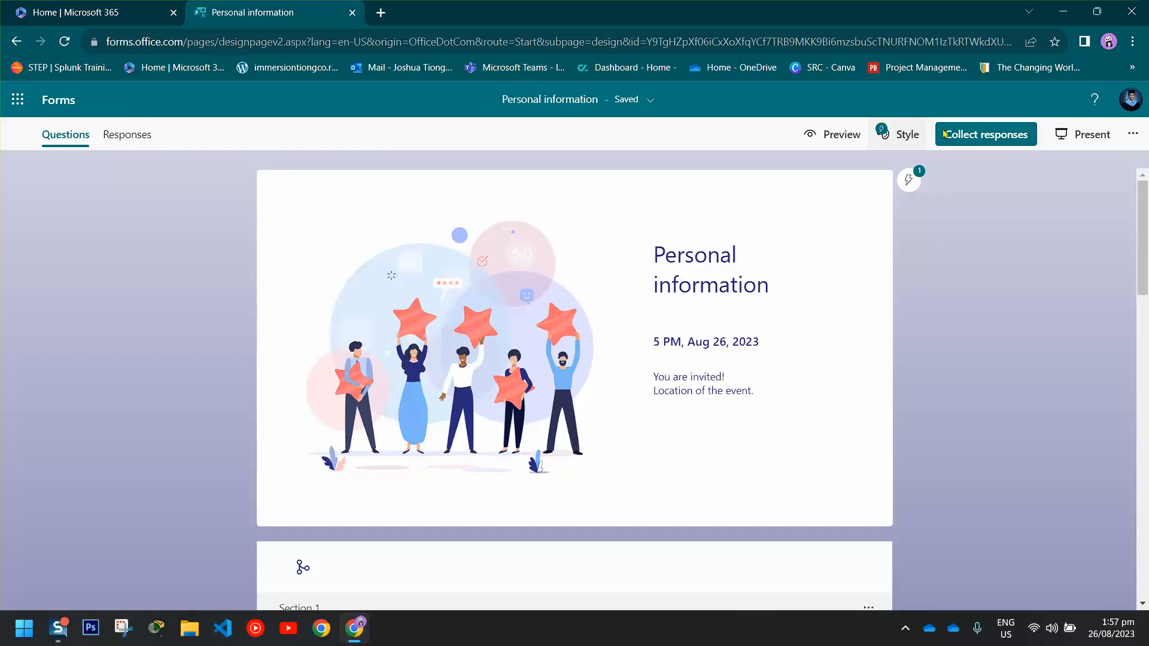
Shorten and copy the form's response link, and allow only one response per person.
click(1018, 138)
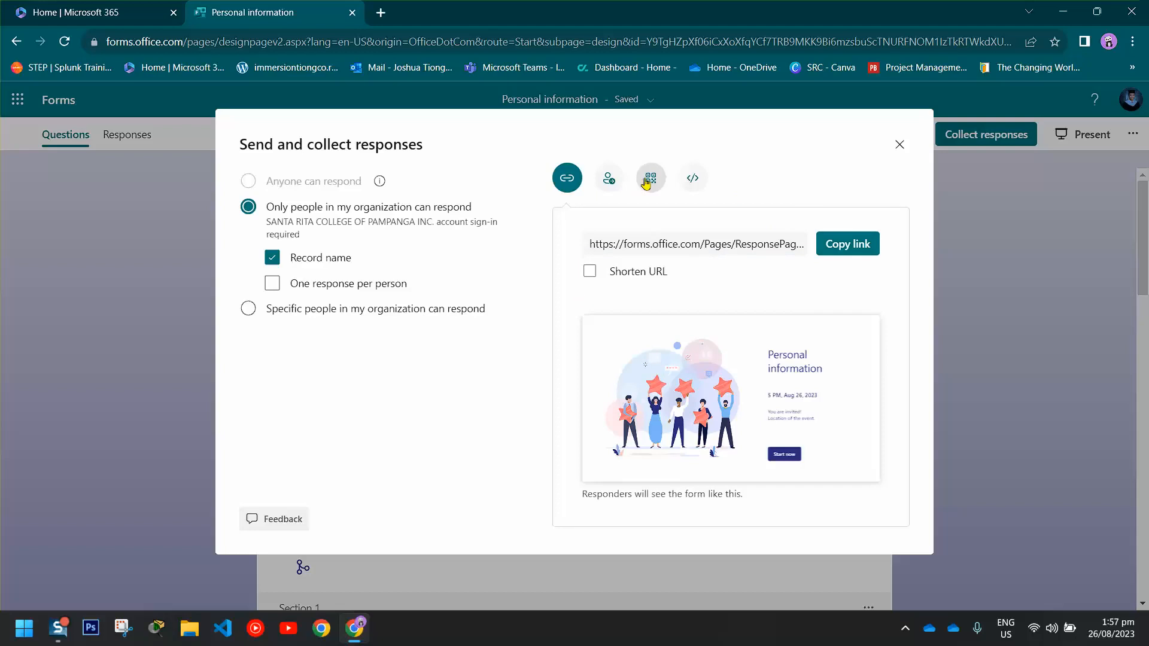
click(688, 271)
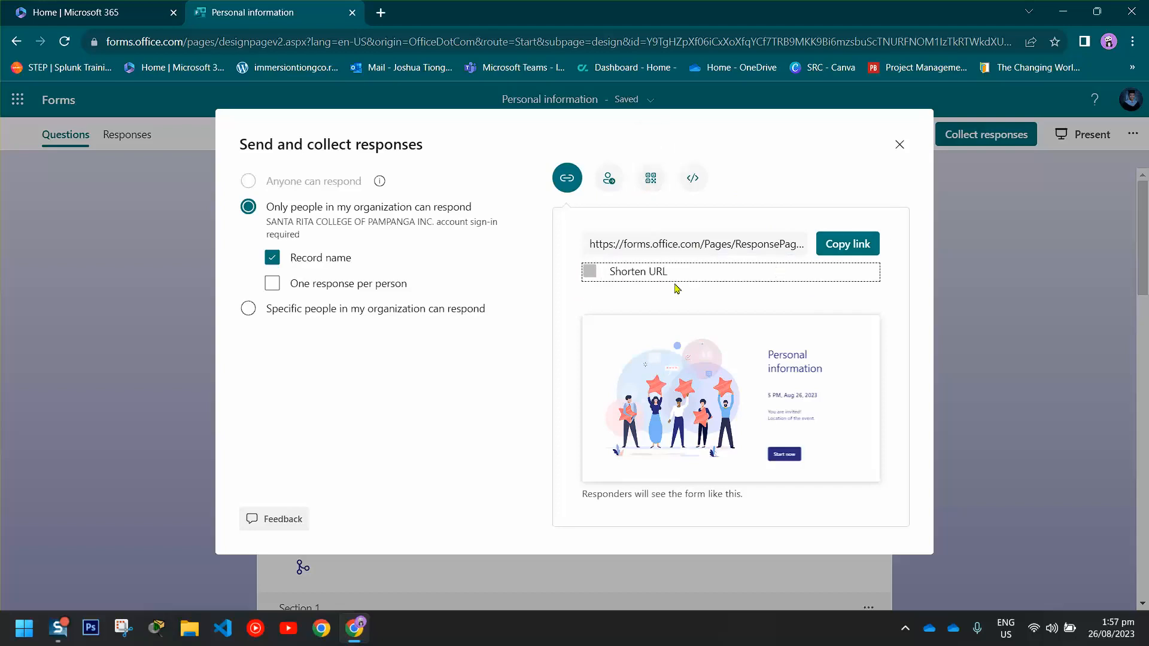
click(853, 238)
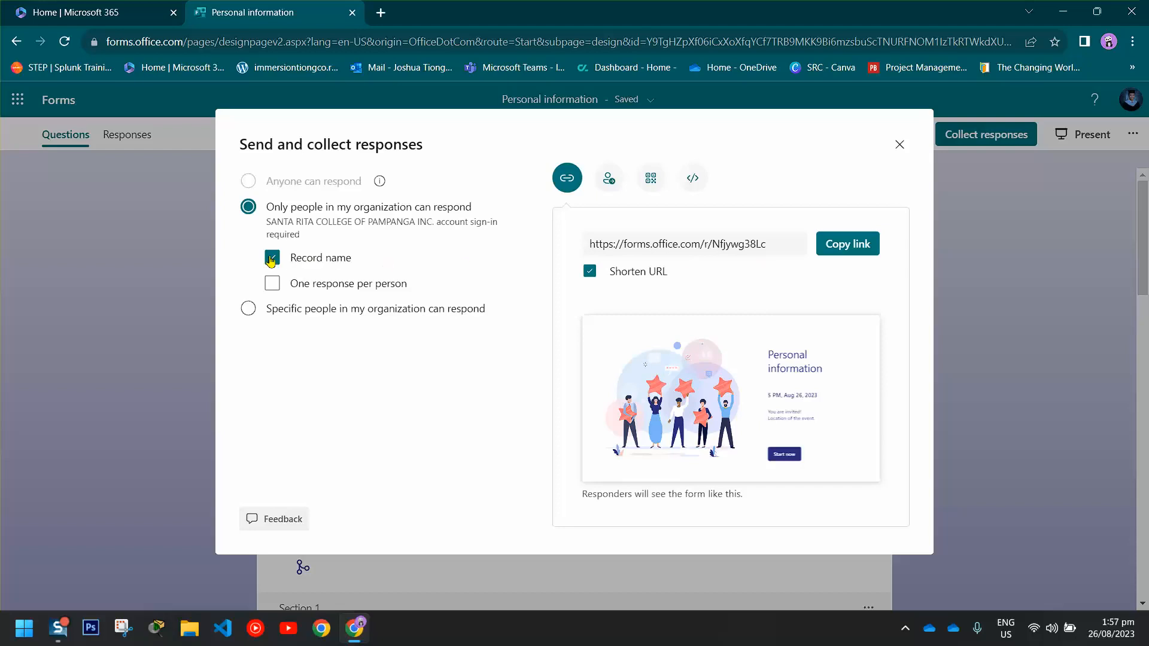
click(273, 285)
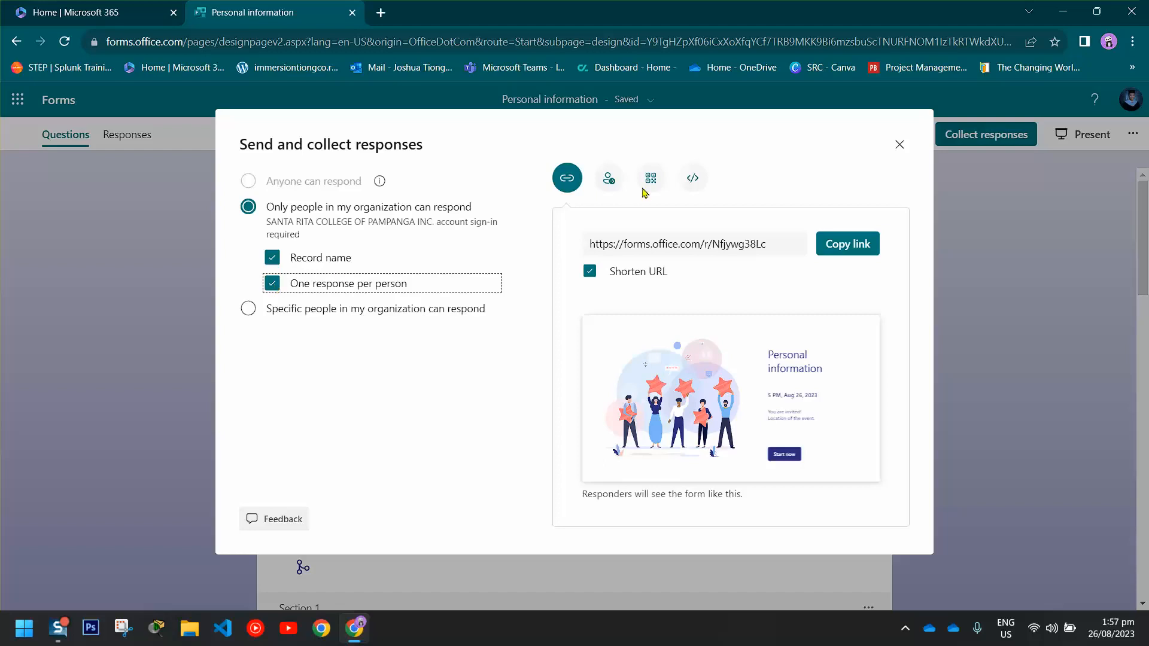
Review the Outlook and Teams invitation options and compare the QR code designs for sharing the form, ending on the poster layout.
click(609, 177)
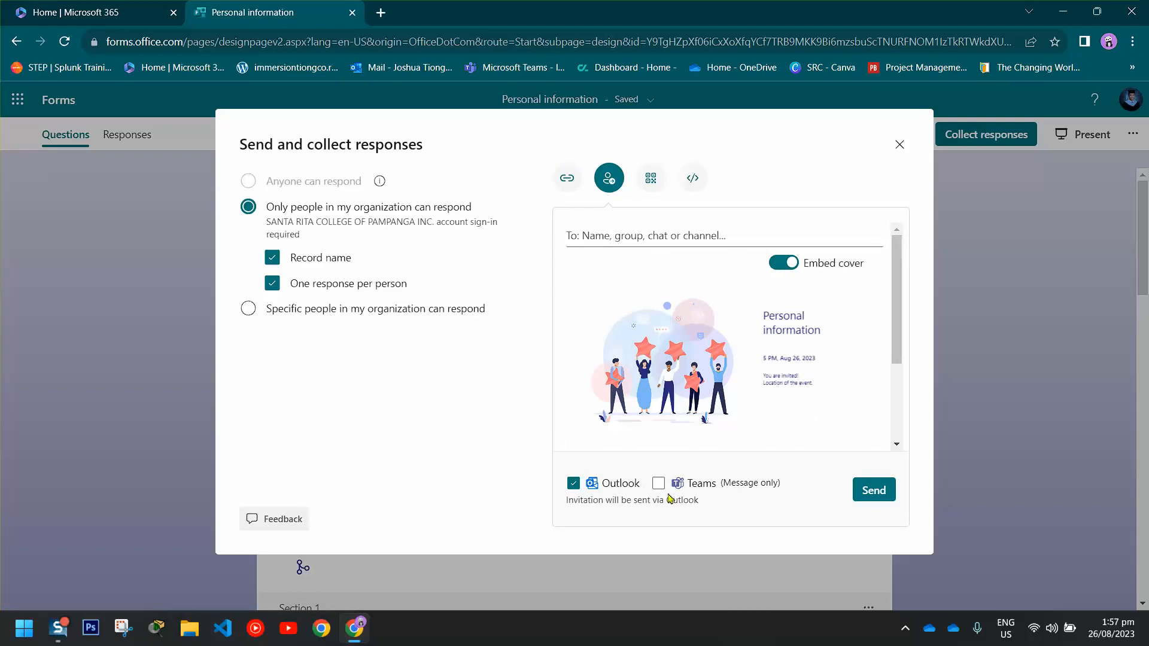
click(652, 179)
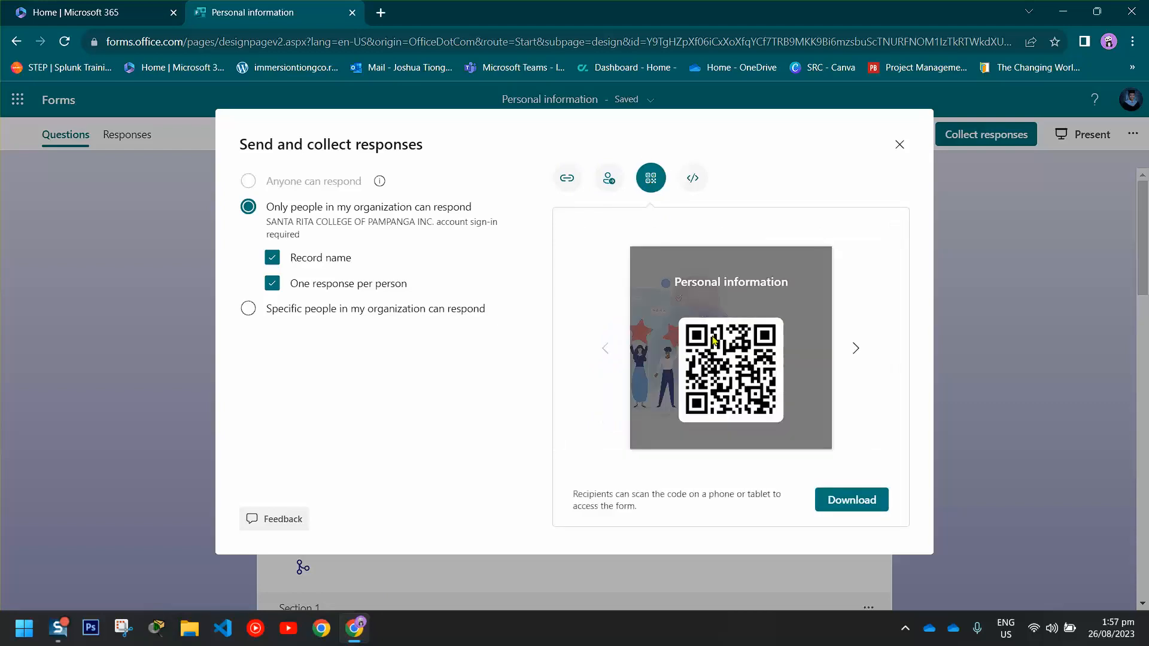
click(856, 352)
click(600, 352)
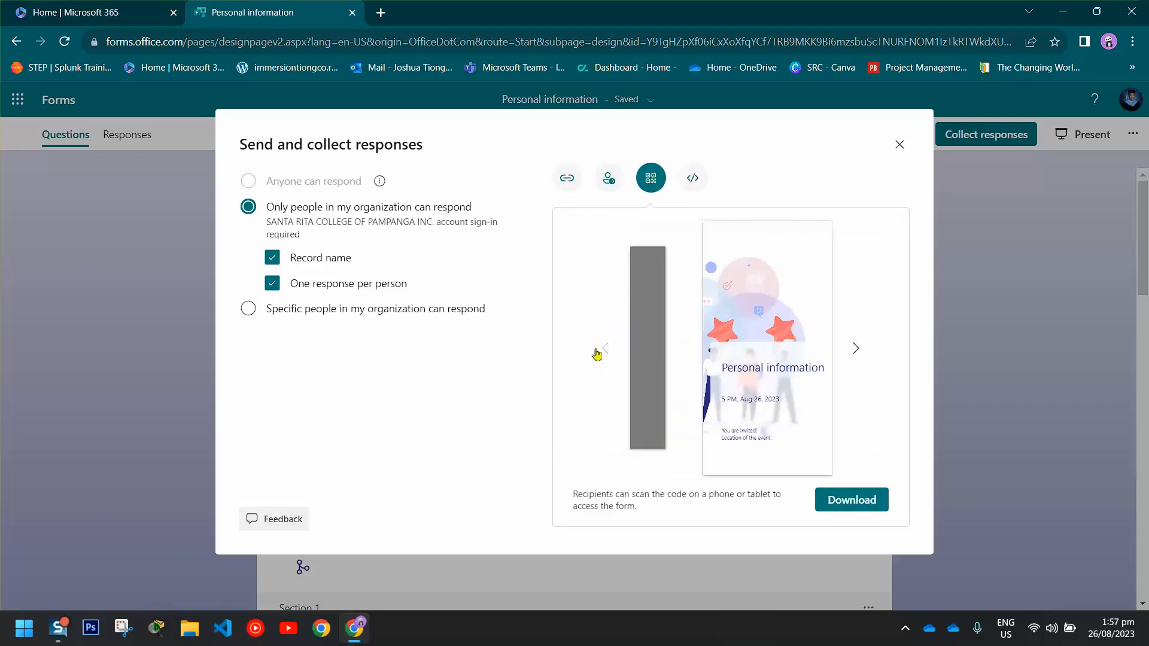
click(858, 347)
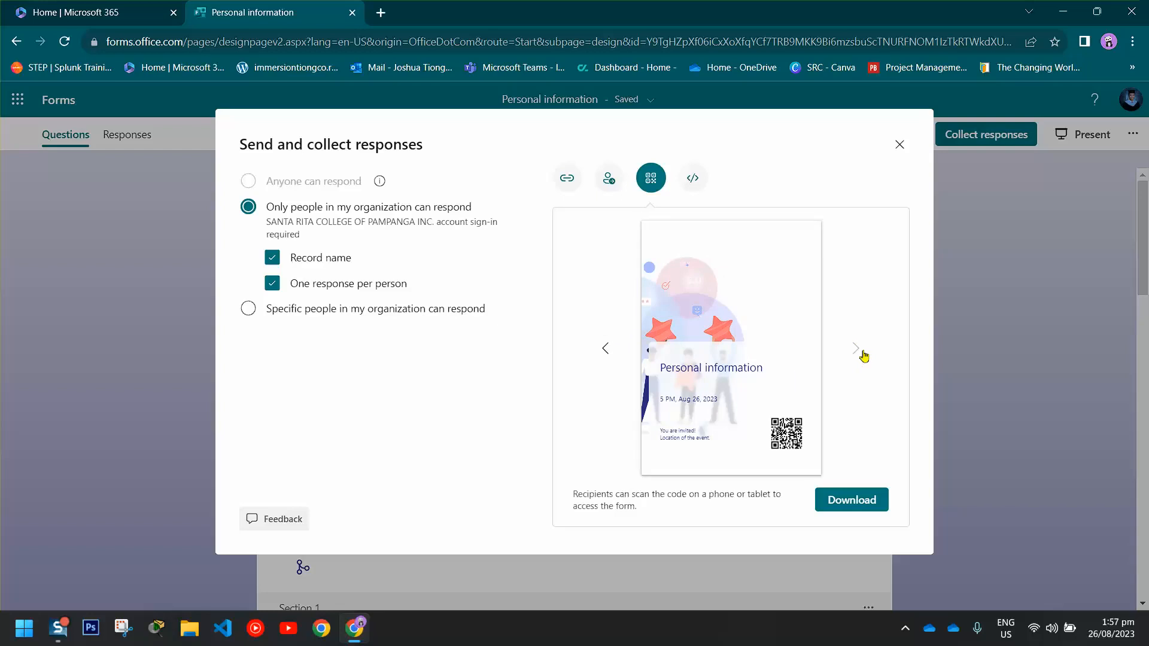
click(608, 352)
click(857, 349)
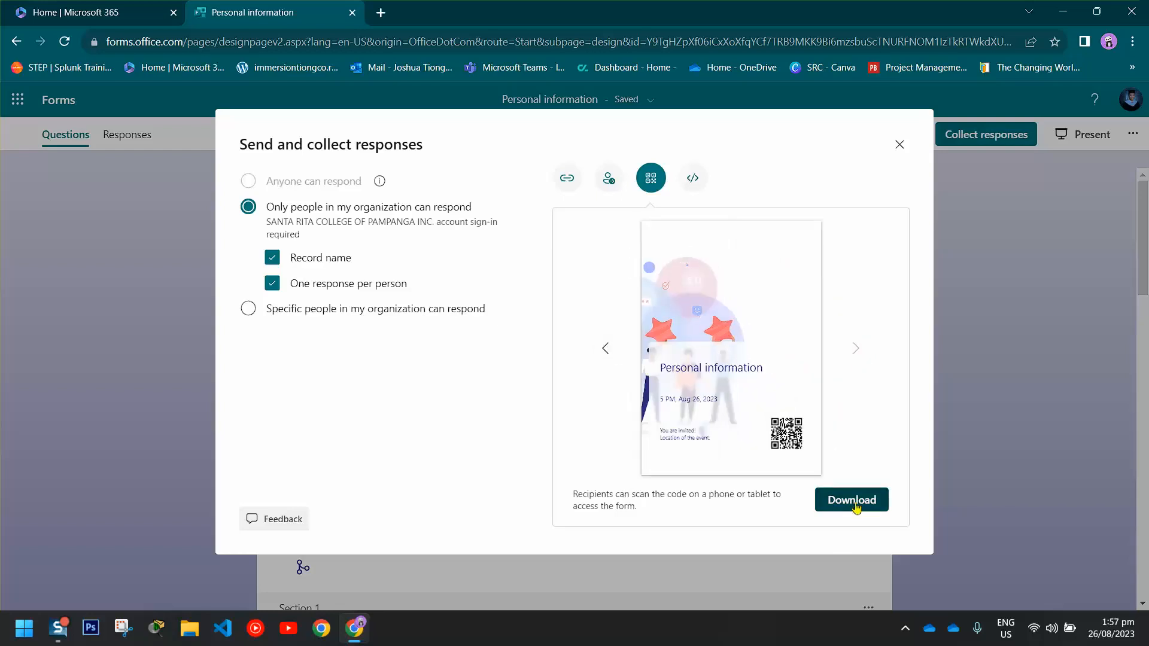
Review the form's web page embed code and return to its response link.
click(680, 187)
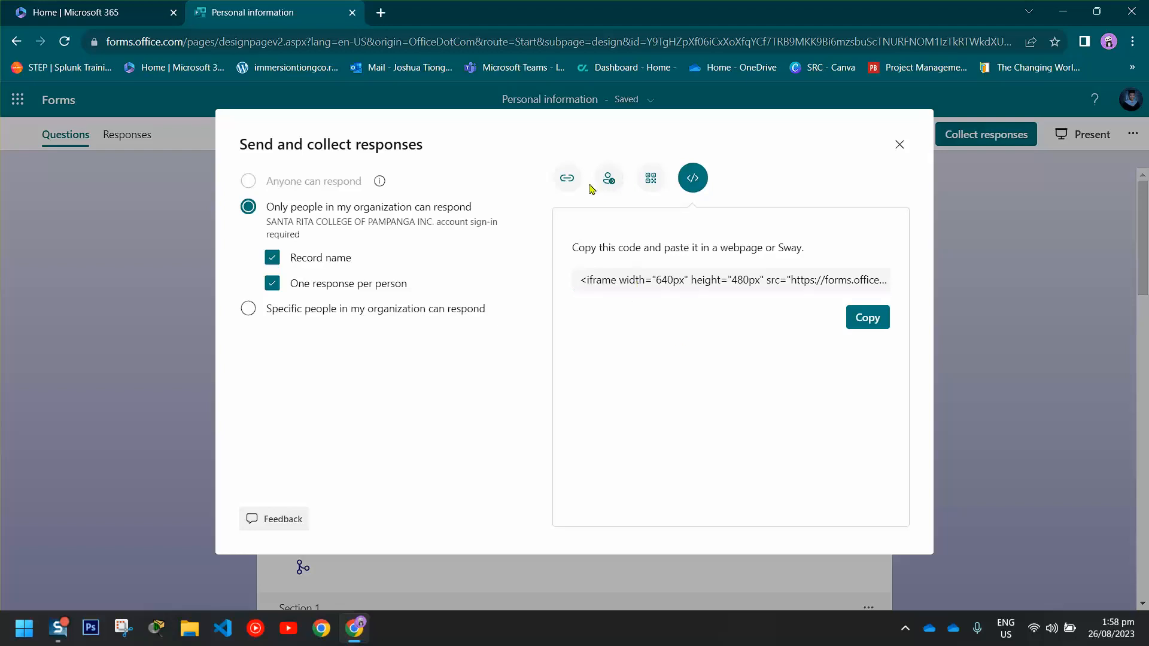
click(565, 180)
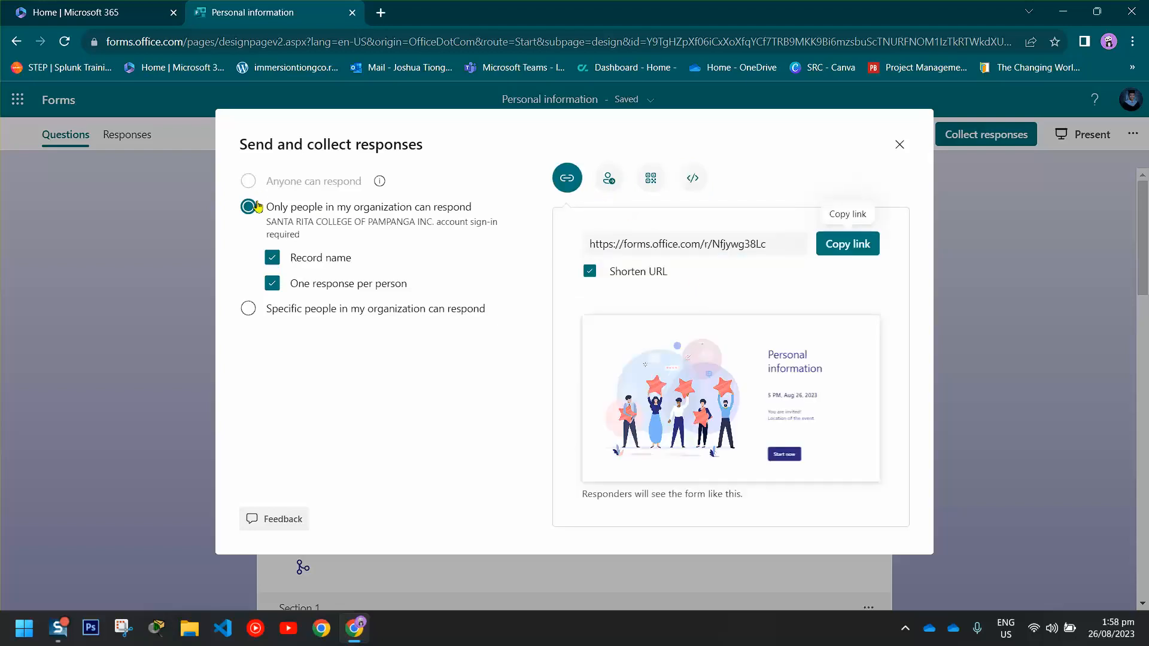
Try restricting responses to specific people in the organization, and switch back to "Only people in my organization can respond".
click(248, 309)
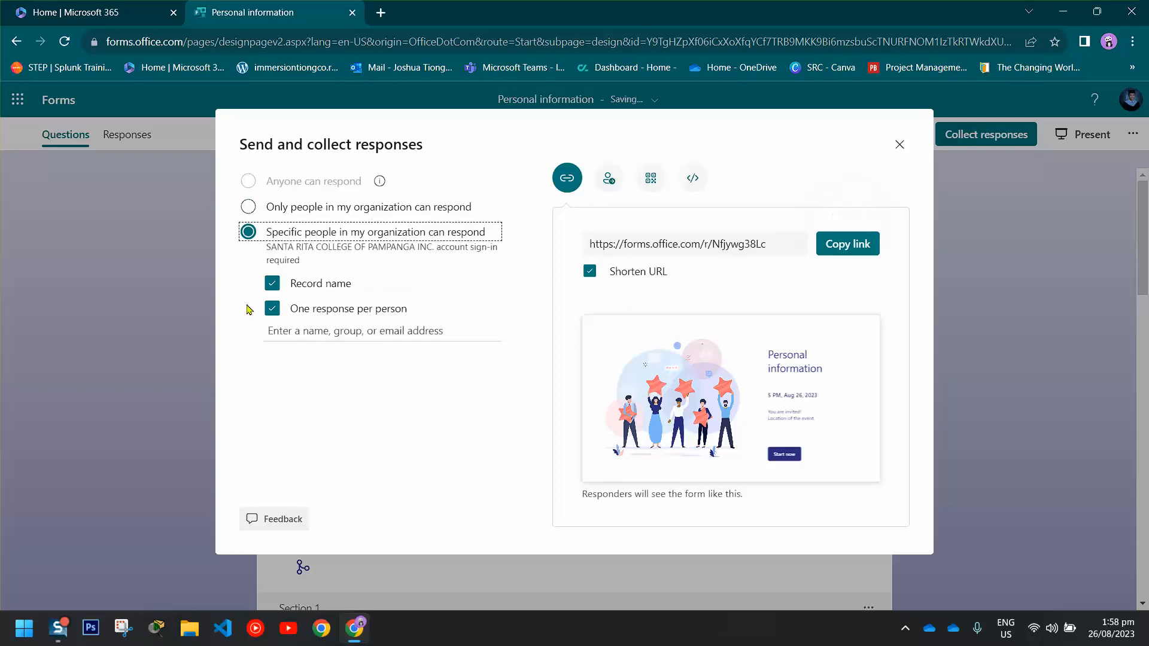
click(359, 336)
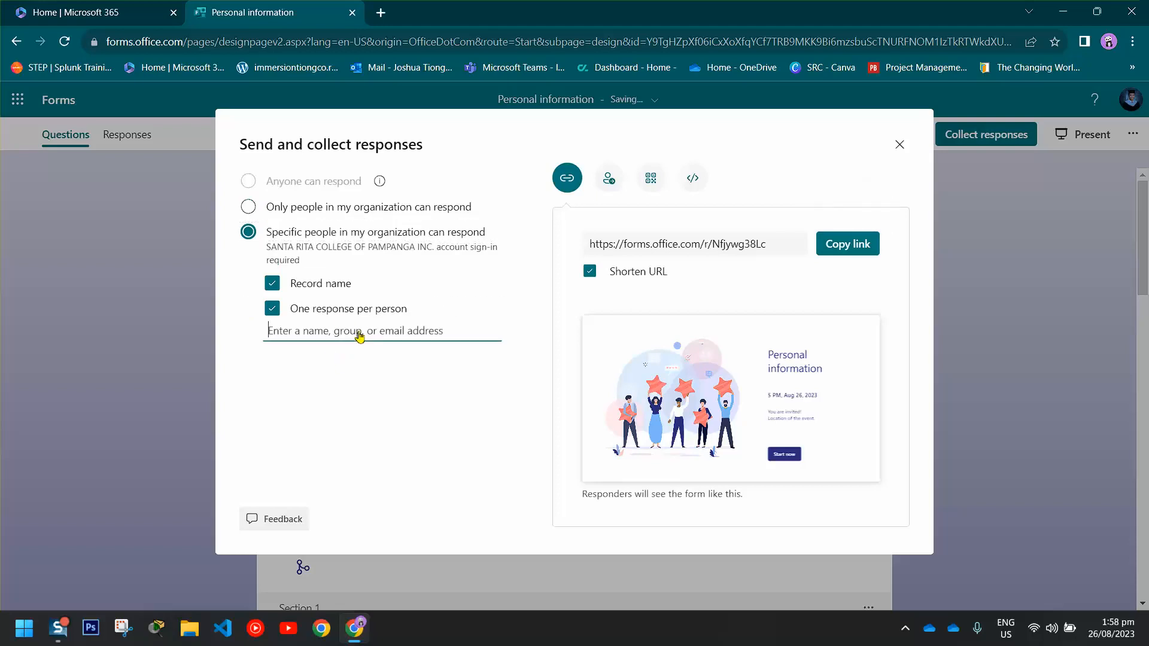
click(374, 400)
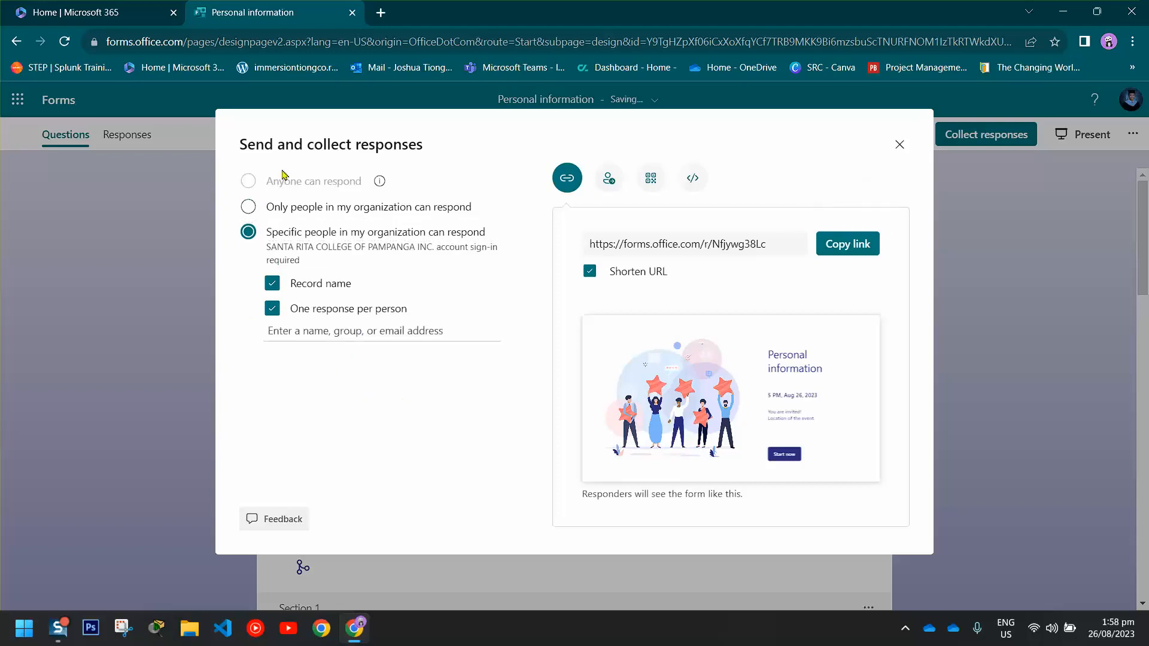
click(249, 214)
click(249, 216)
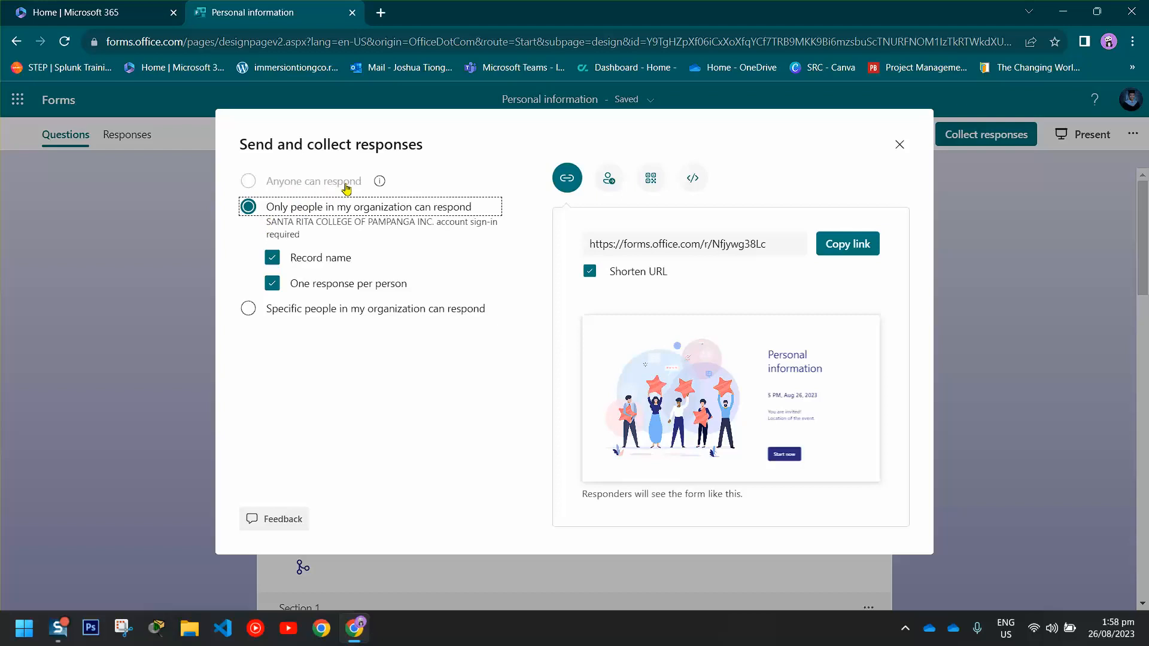
View the information note for "Anyone can respond" and close the response collection settings.
click(380, 182)
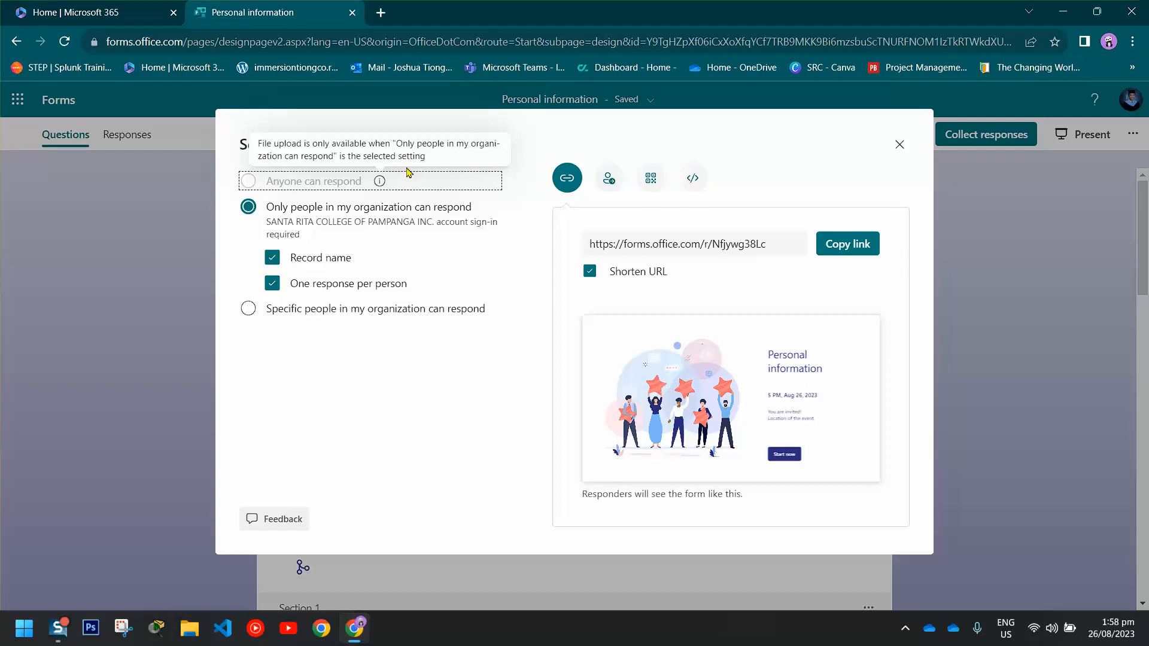
click(891, 149)
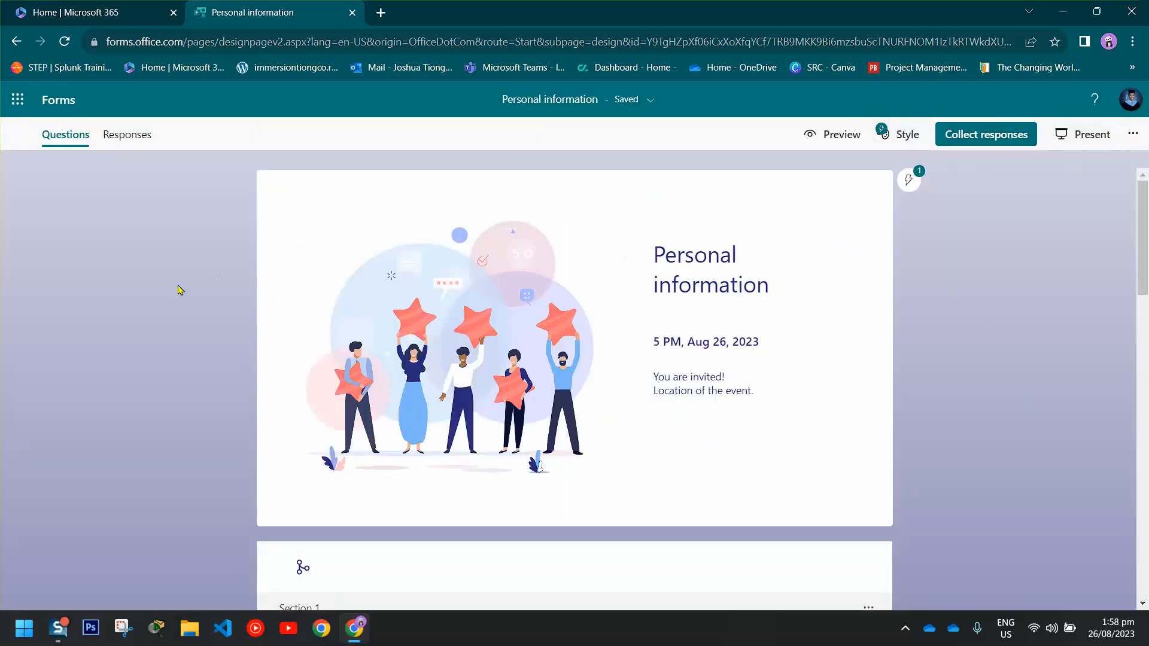
Reopen the response collection settings and copy the form's shortened response link.
click(1010, 146)
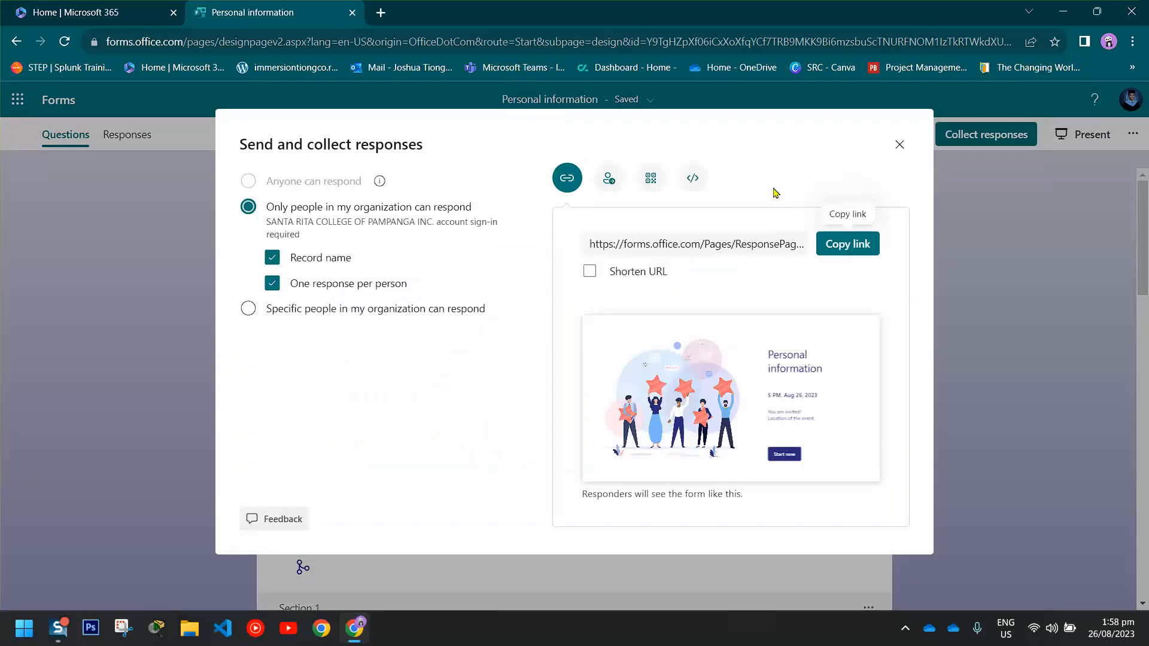
click(870, 250)
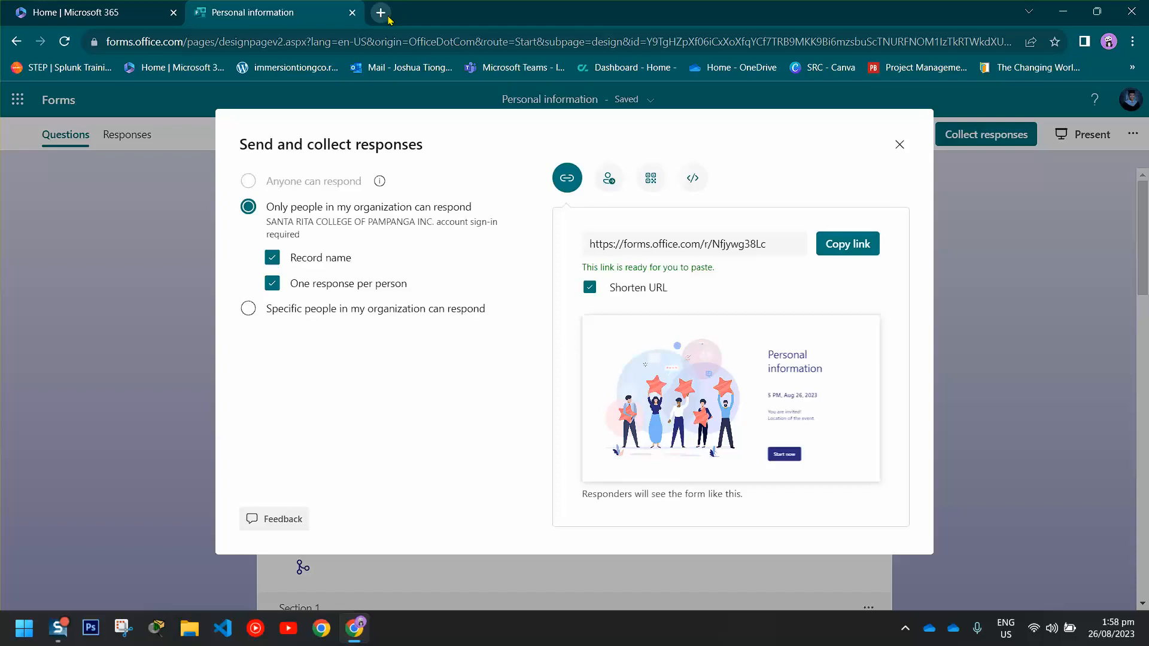
Try opening the copied response link in a browser window of another profile, and close that window.
click(1109, 41)
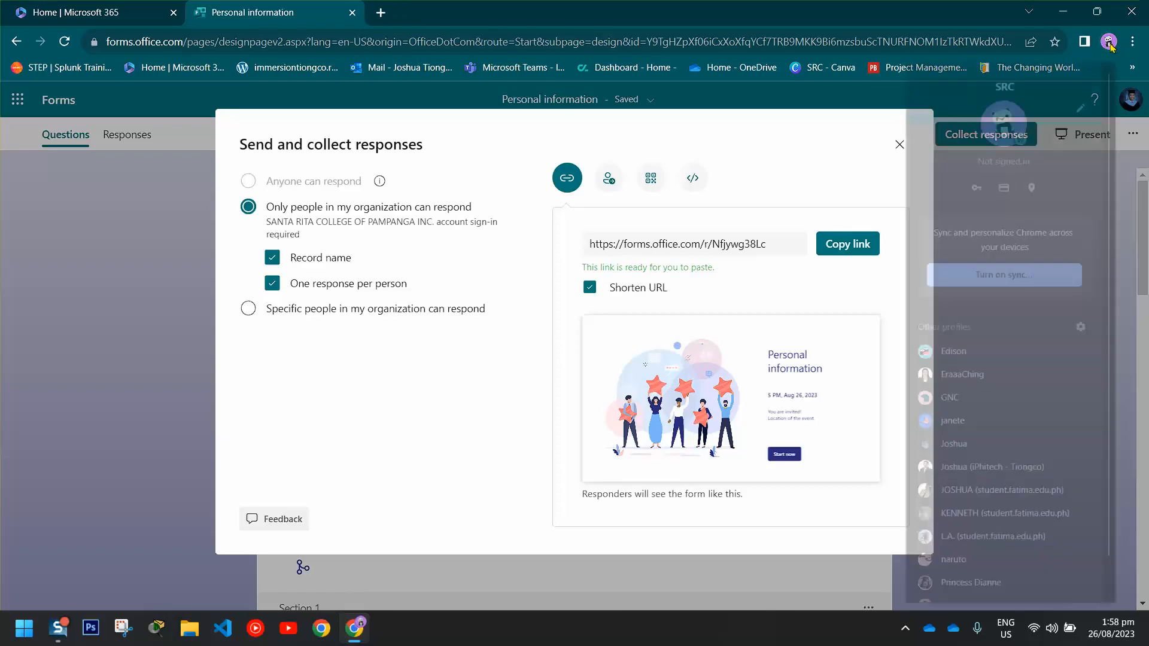
click(1012, 447)
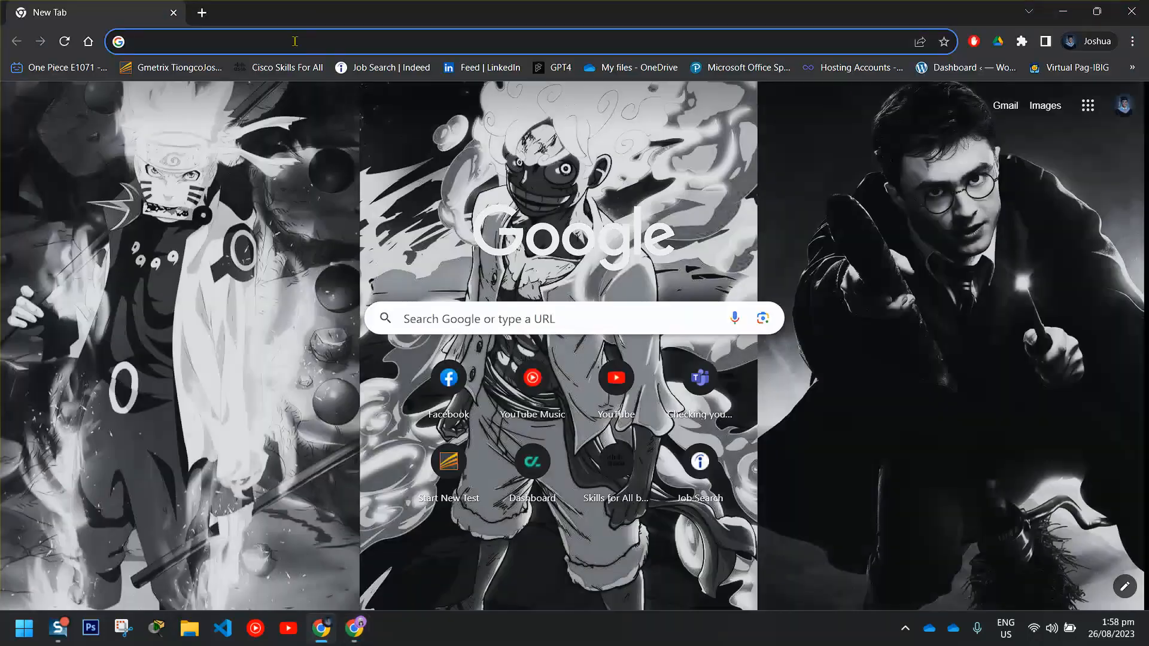
right_click(296, 42)
click(389, 162)
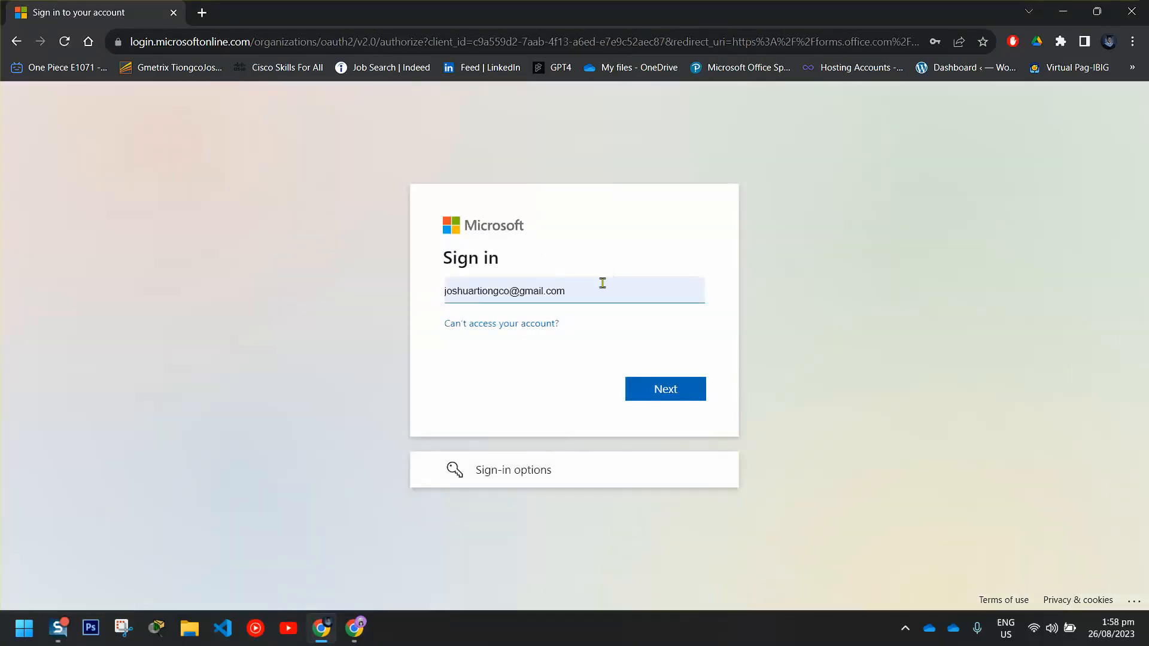
click(1131, 12)
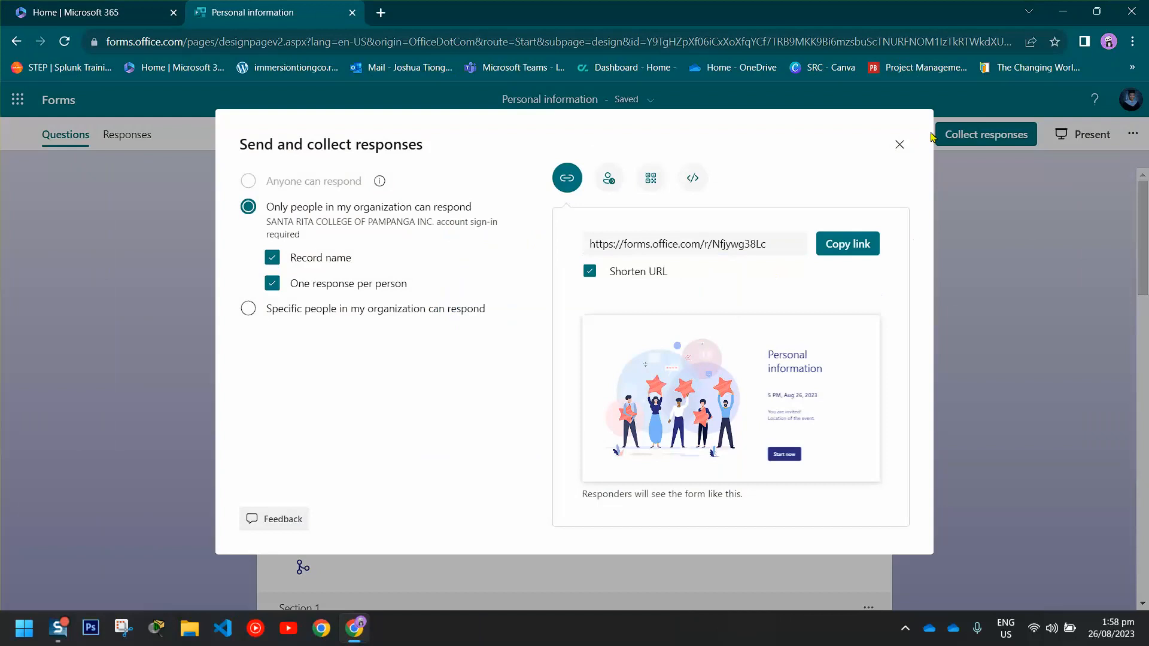
Close the response collection settings, open the copied response link in a new browser tab, and start the form.
click(902, 145)
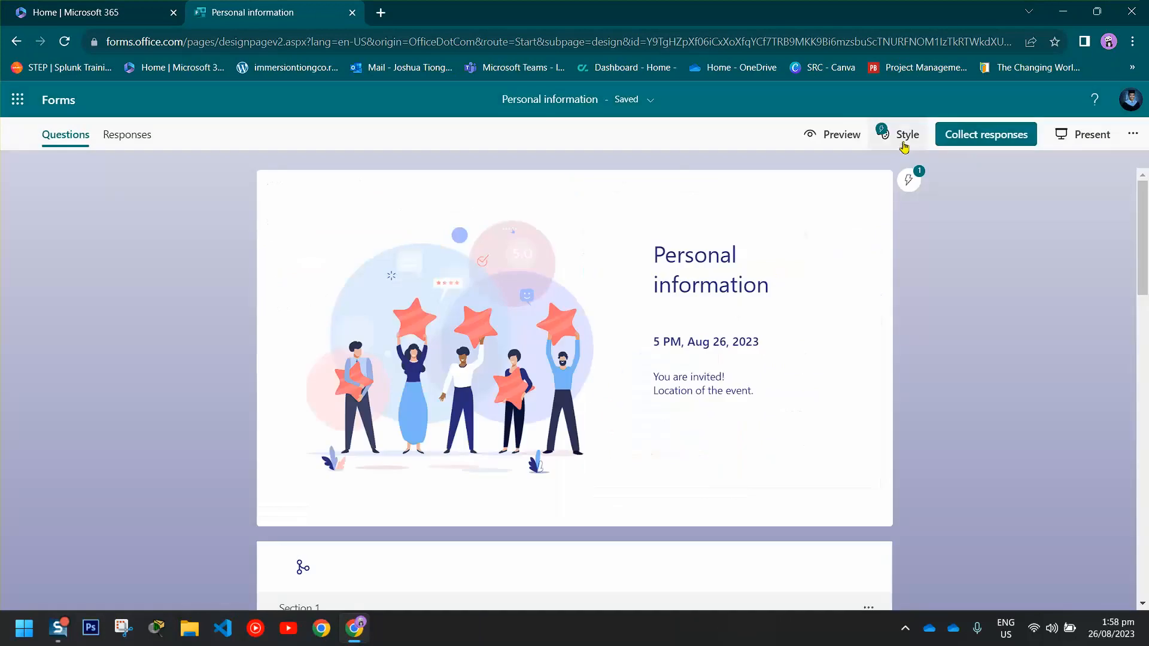
click(380, 12)
right_click(392, 41)
click(469, 163)
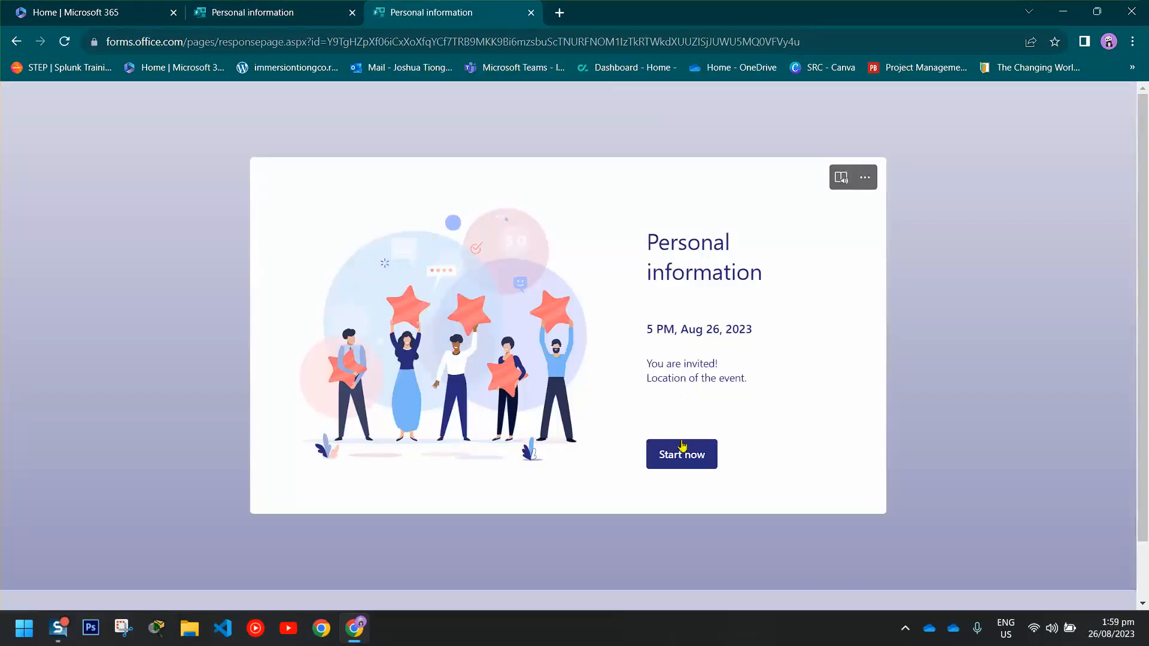
click(681, 452)
Answer the name with "yufyf", contact number with "hjvhjb" and email address with "ihbhkj", and choose Man as the gender.
click(372, 293)
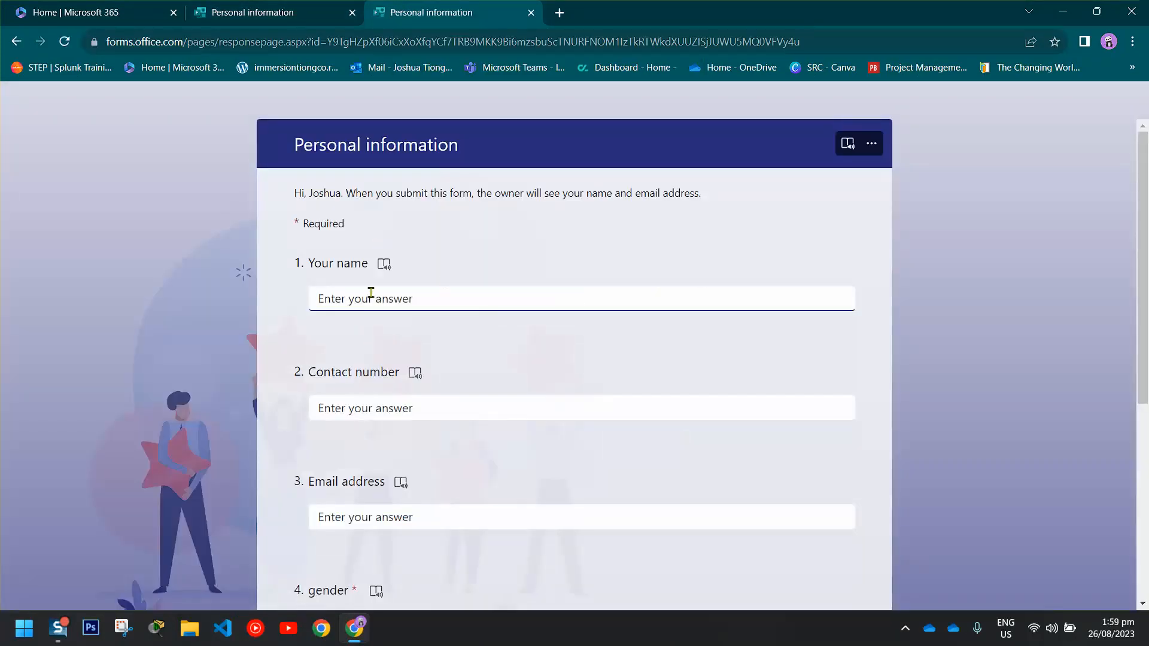
text(yufyf)
click(392, 412)
text(hjvhjb)
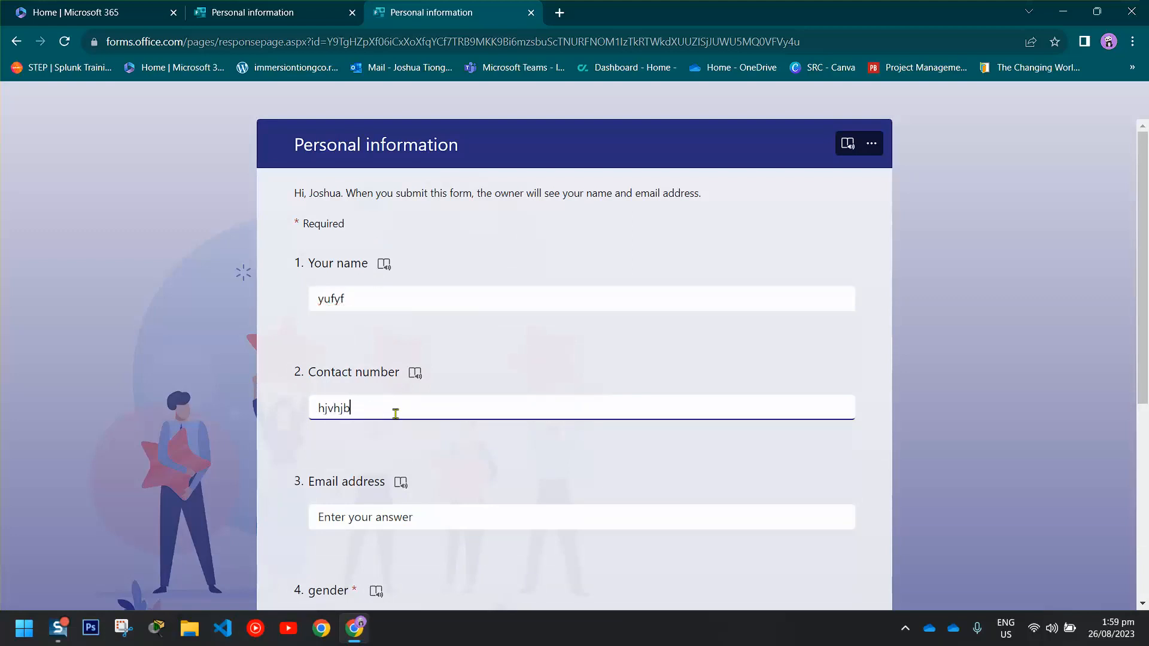
click(412, 522)
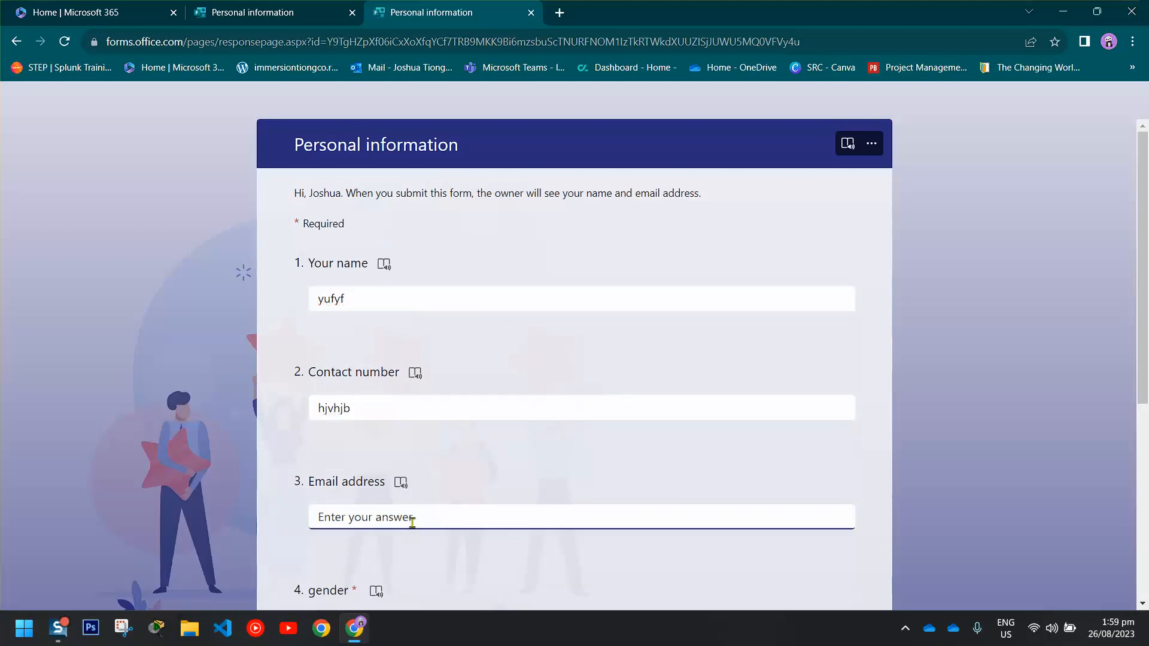
text(ihbhkj)
scroll(434, 505, down, 5)
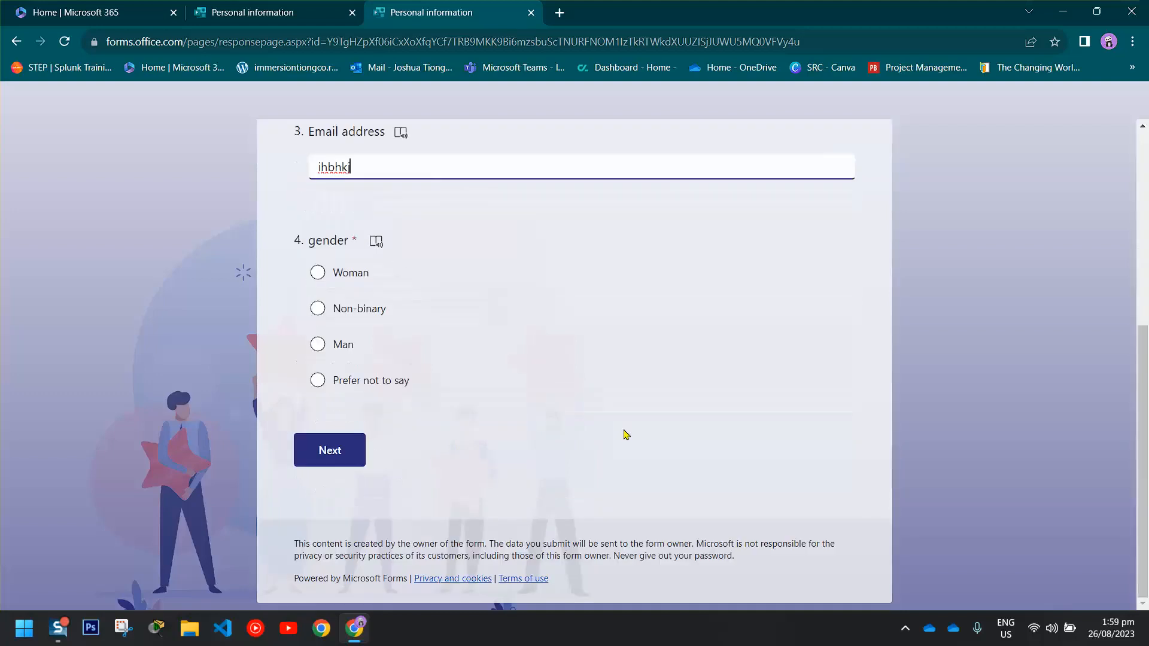
click(318, 344)
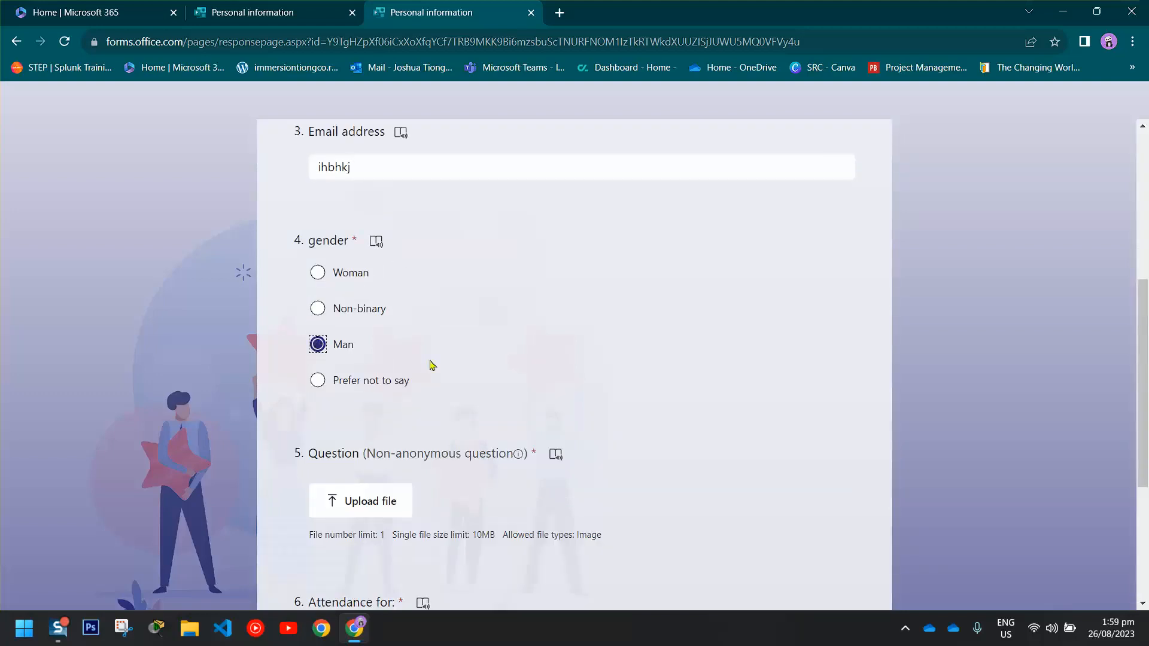
scroll(571, 408, down, 3)
click(364, 302)
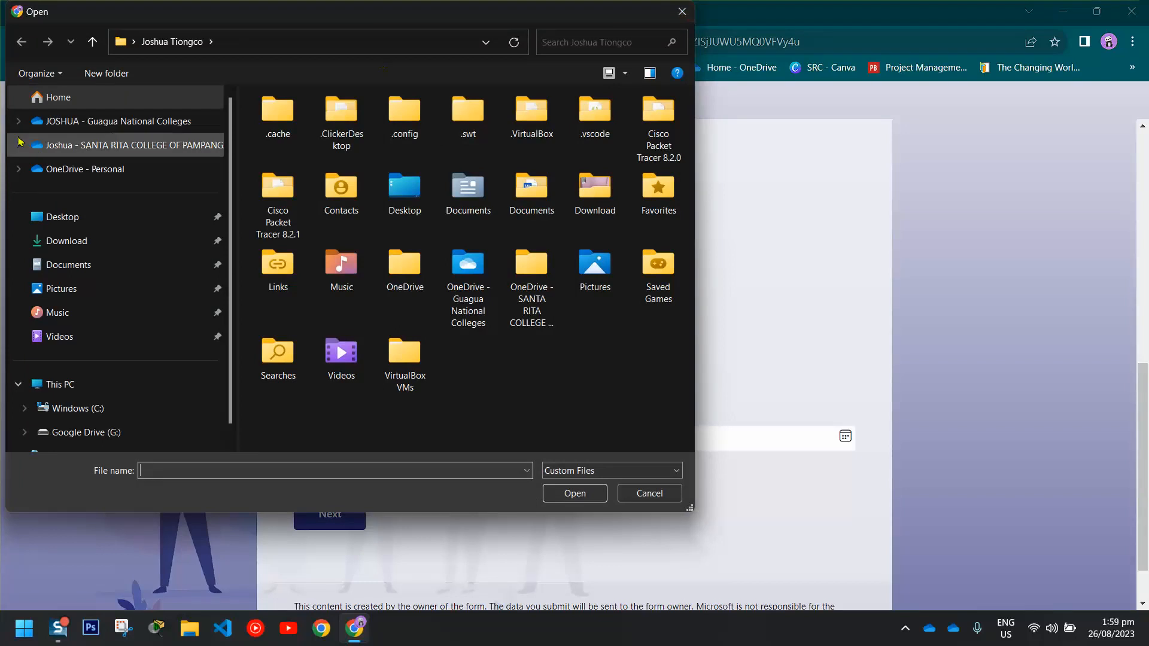
click(84, 240)
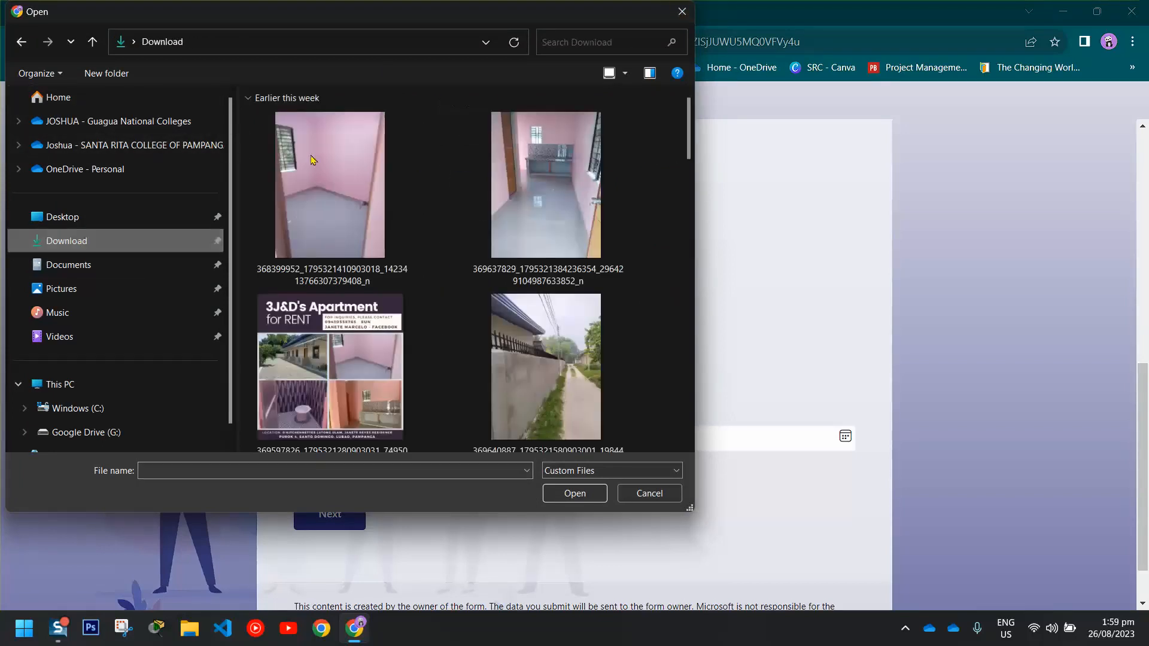
click(546, 192)
click(574, 495)
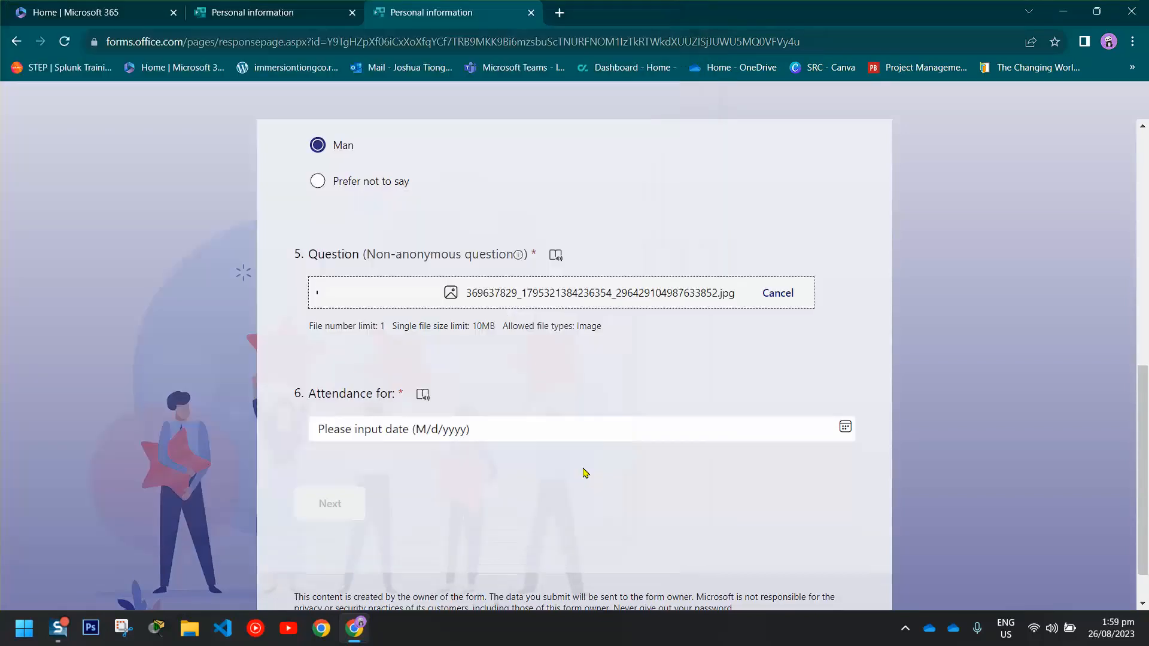
Set the attendance date to 8/10/2023, continue to the mother info section, and submit the response.
scroll(572, 426, down, 2)
click(845, 374)
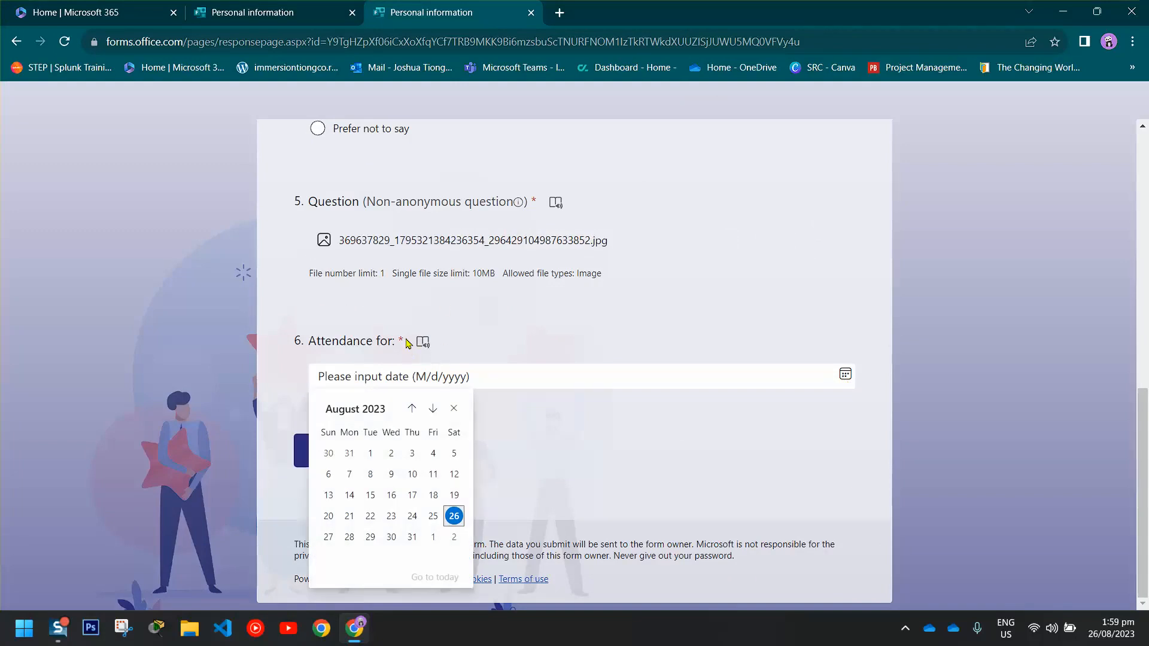
click(412, 474)
click(353, 452)
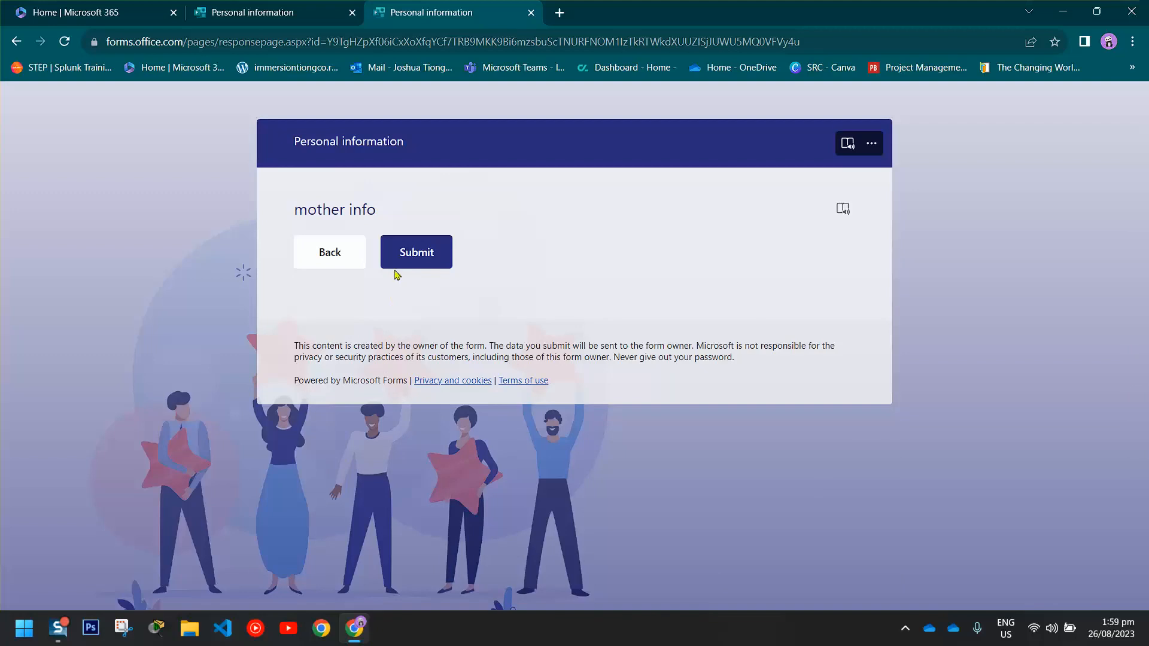
click(412, 258)
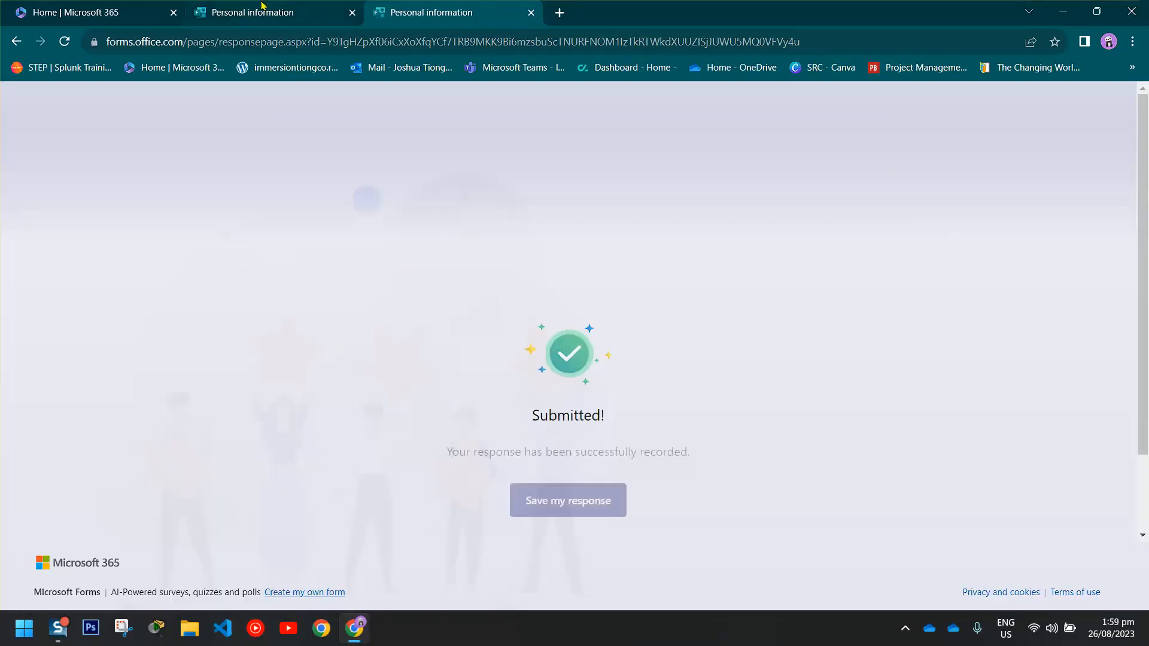
Show the form's responses in the editor, export them to Excel, and view and close the downloaded workbook.
click(262, 8)
click(135, 145)
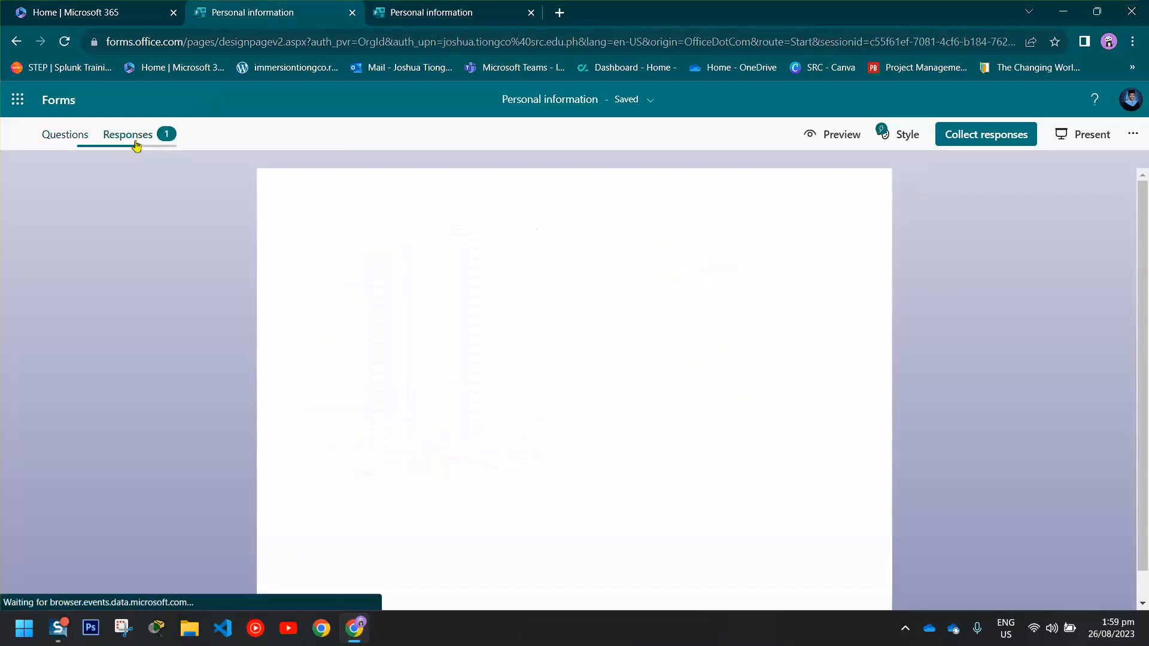
scroll(826, 377, down, 2)
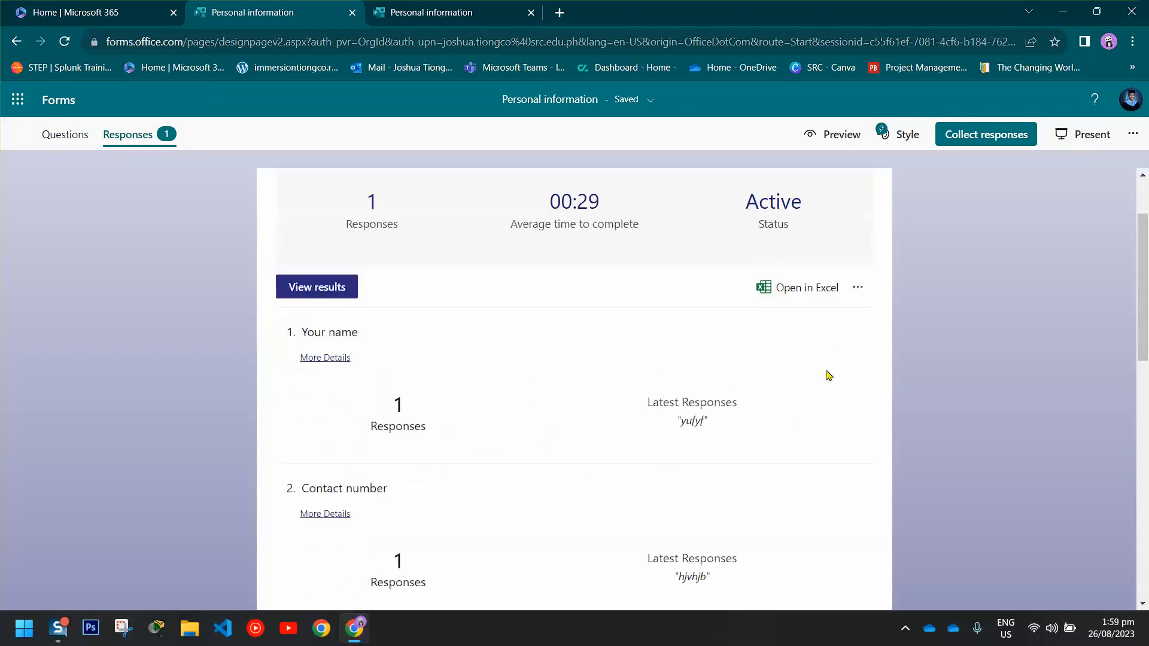
click(801, 288)
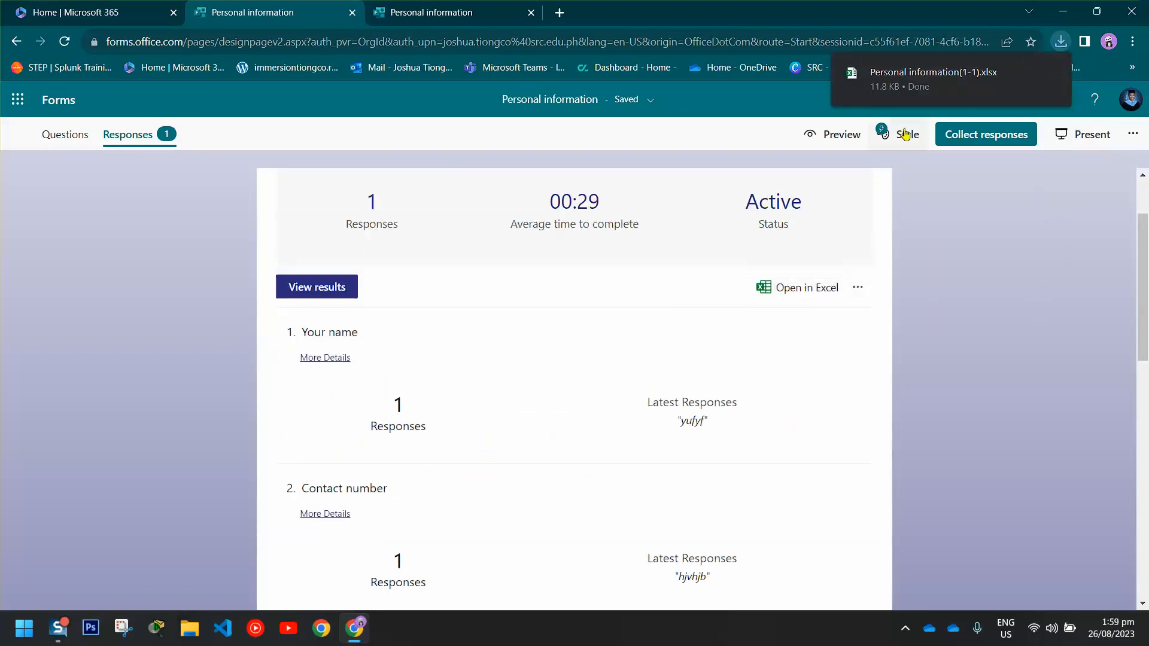
click(910, 74)
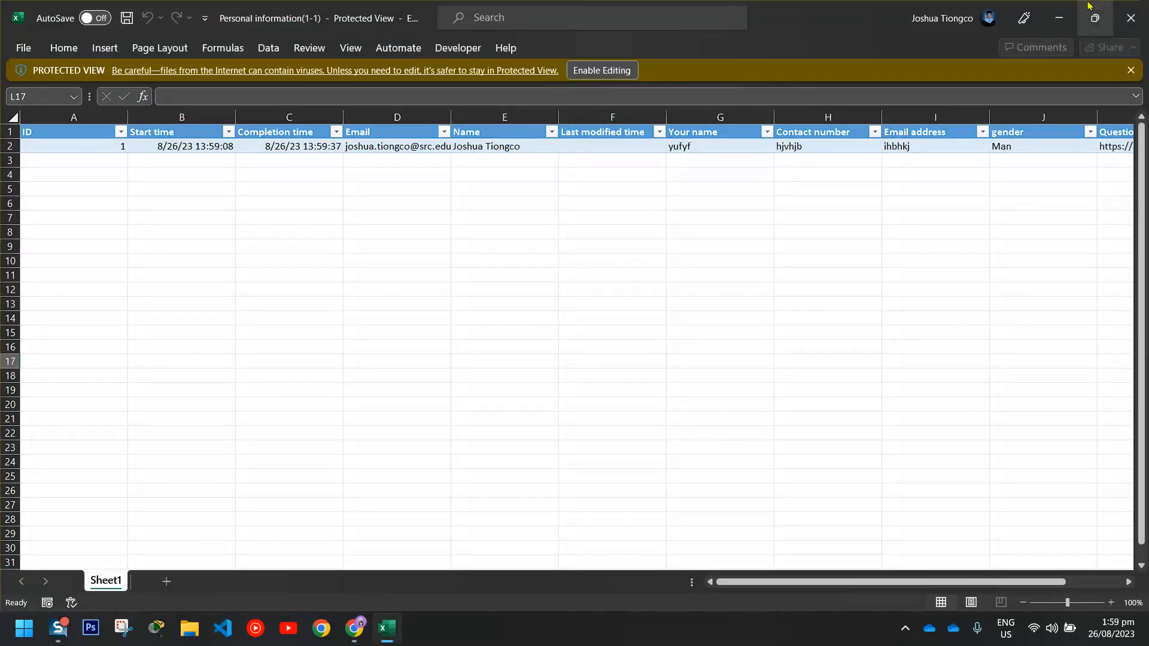
click(1131, 18)
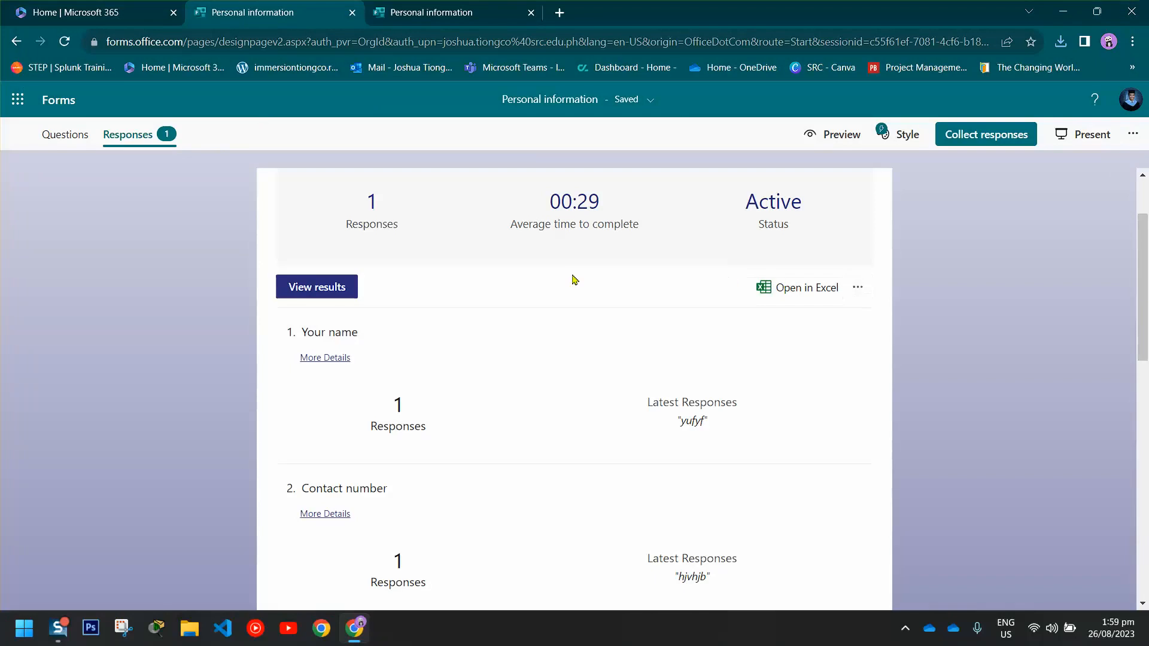
Review the individual response's detailed results and open the image uploaded for question 5.
click(301, 286)
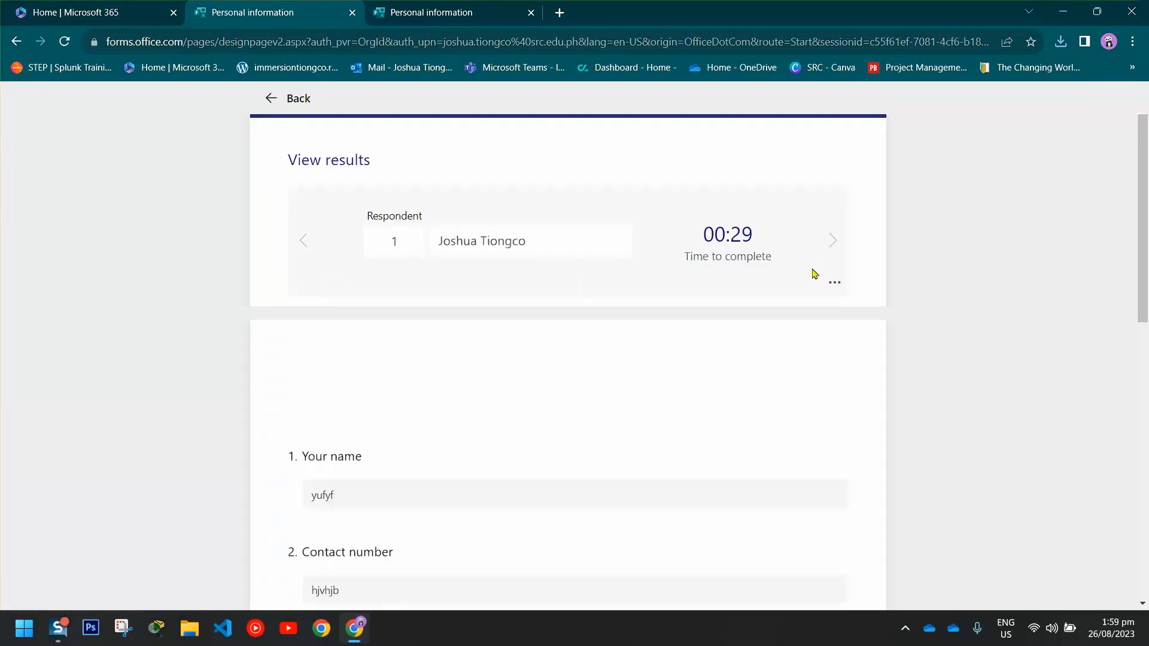
scroll(486, 513, down, 9)
scroll(497, 502, up, 9)
scroll(731, 347, down, 10)
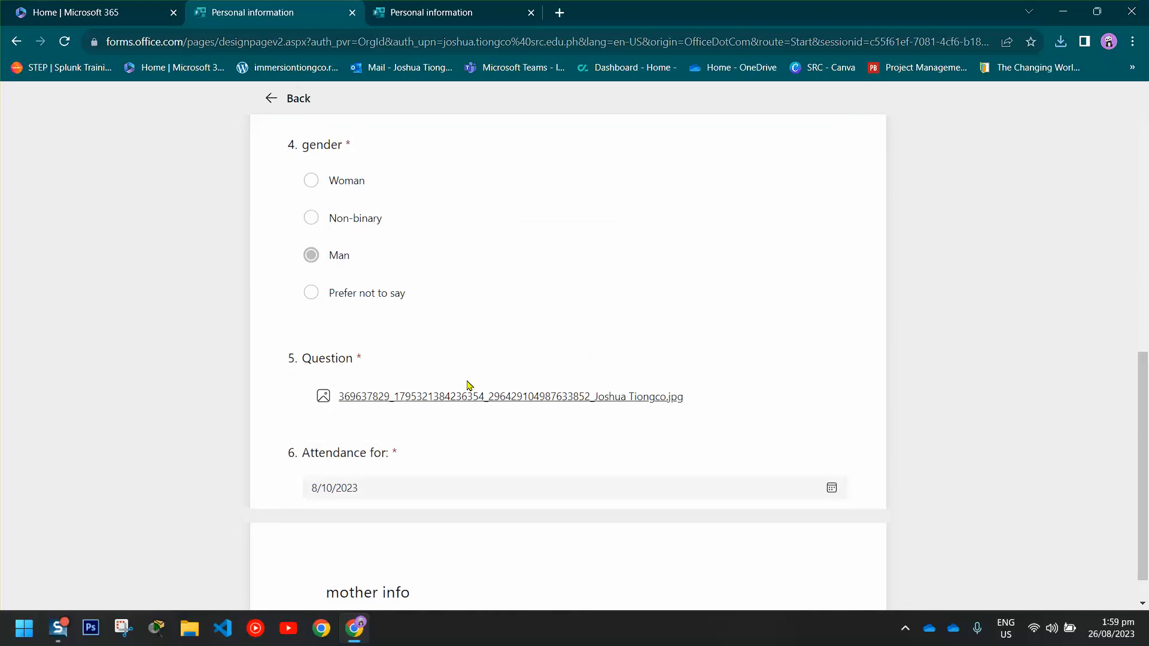
scroll(468, 385, down, 1)
click(442, 360)
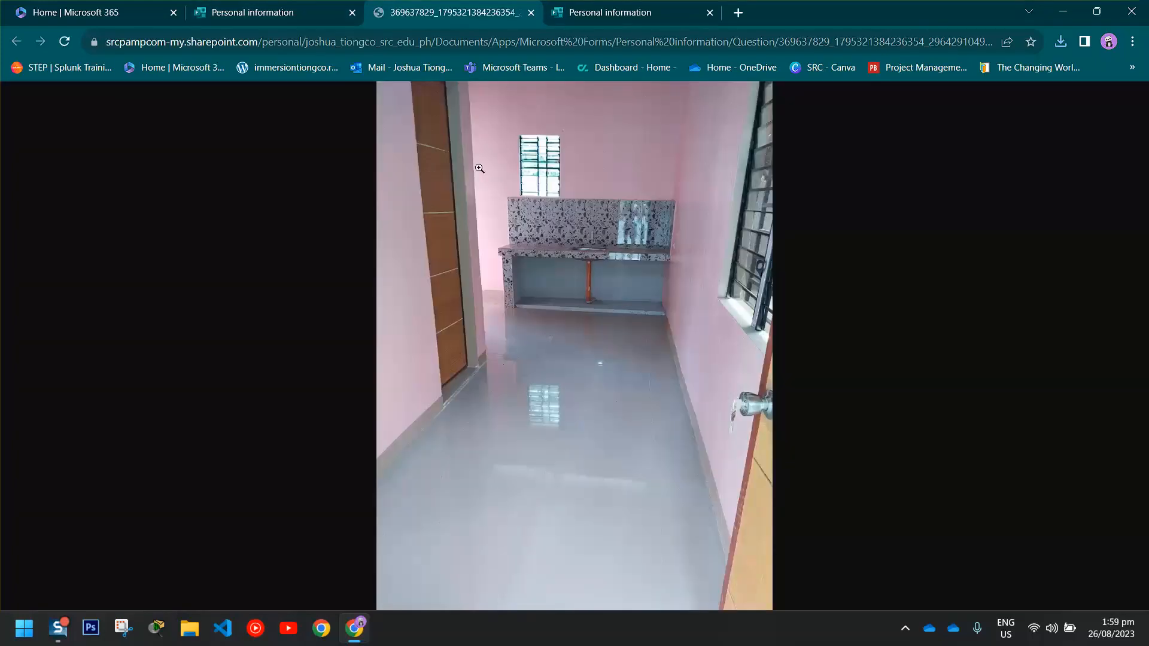
Close the uploaded image, preview the individual response's printout without printing it, and return to the responses summary.
click(532, 13)
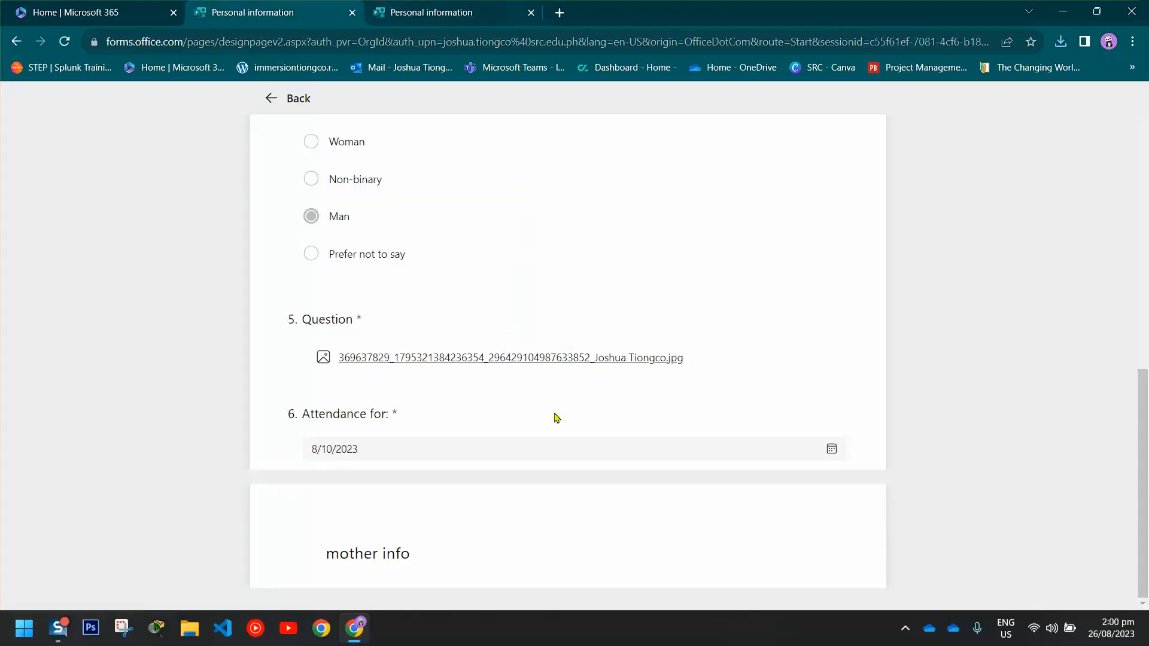
scroll(551, 415, up, 10)
click(833, 282)
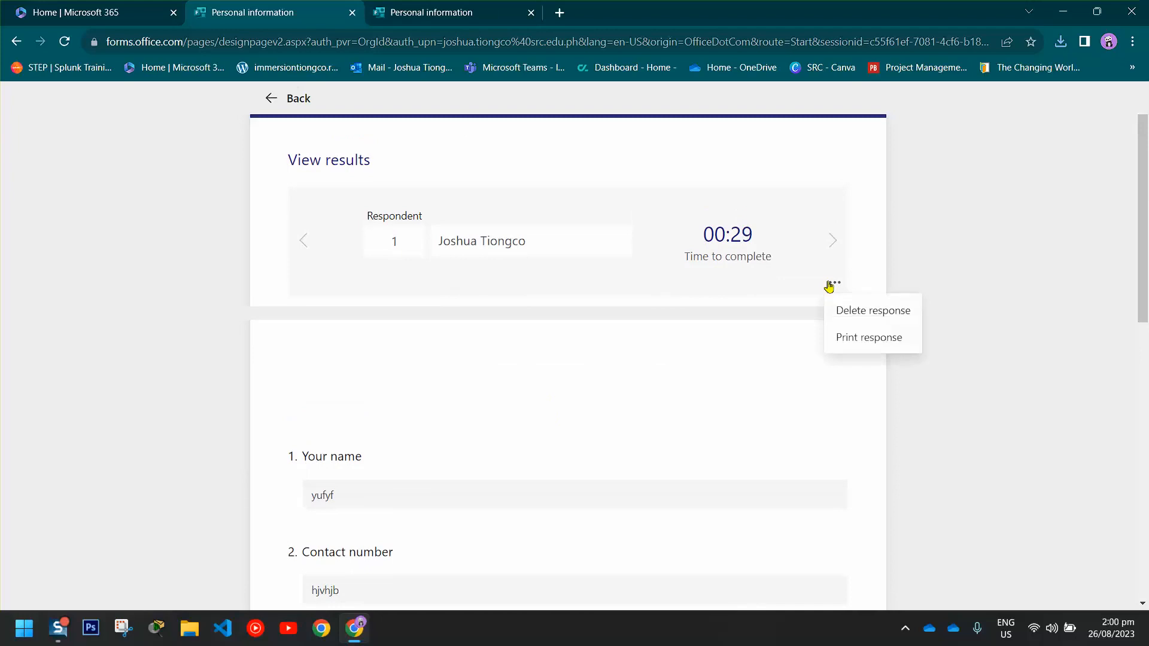
click(876, 346)
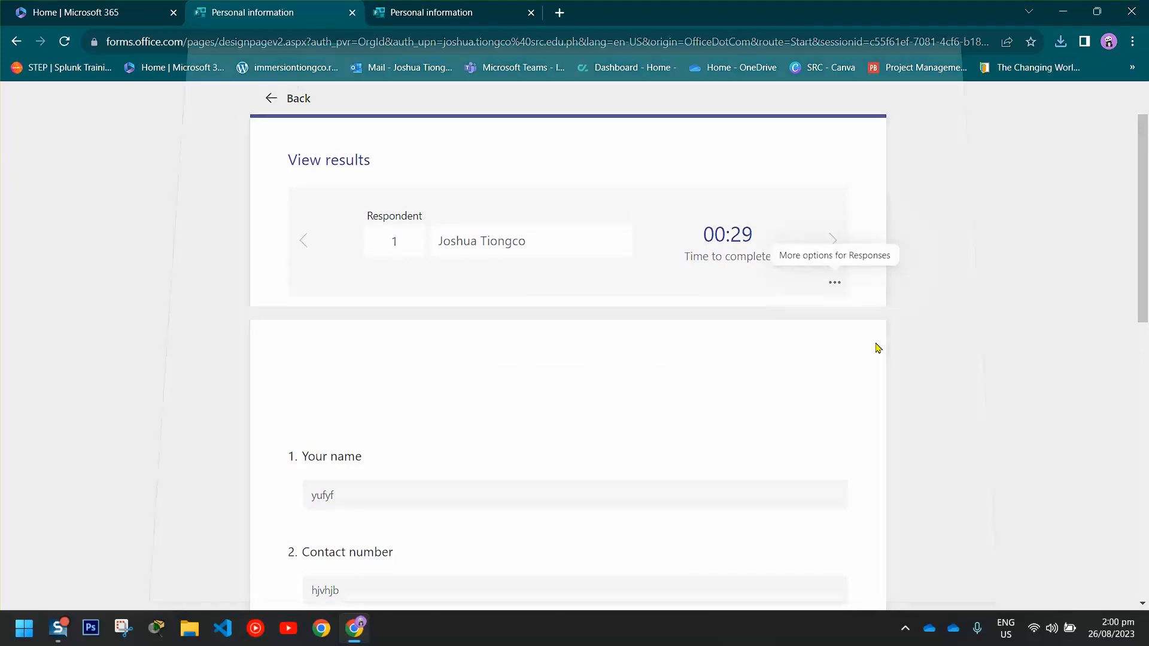
click(1024, 206)
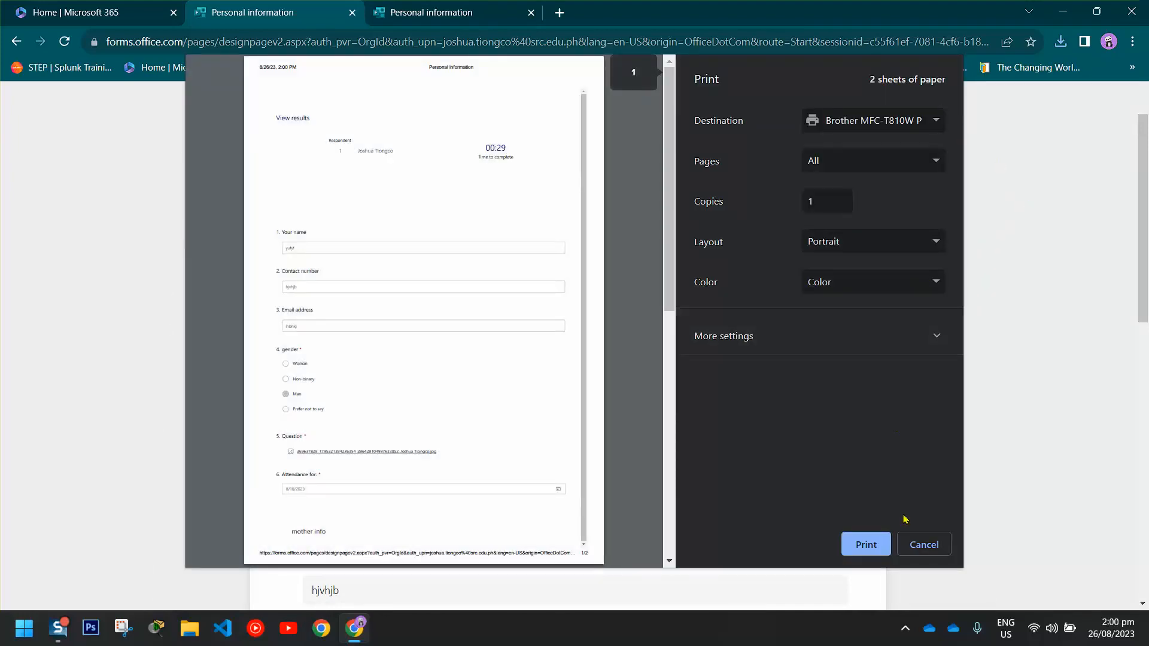
click(924, 544)
click(281, 108)
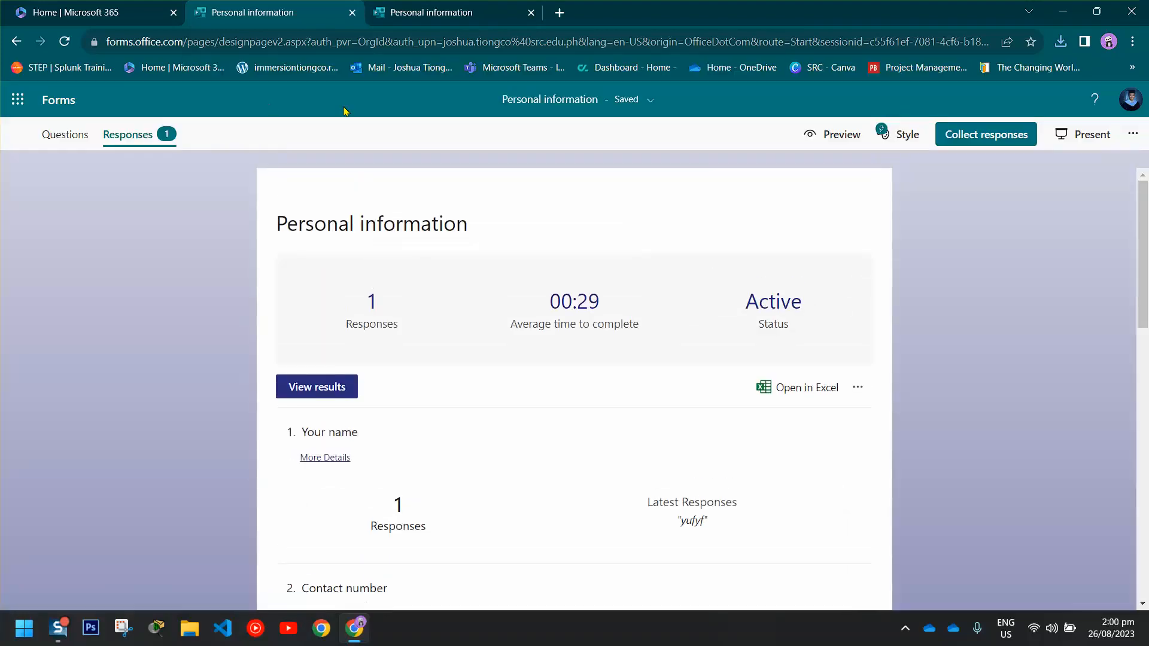
Examine the responses summary in its print preview without printing it, and look through the results of every question on the page.
click(859, 388)
click(950, 371)
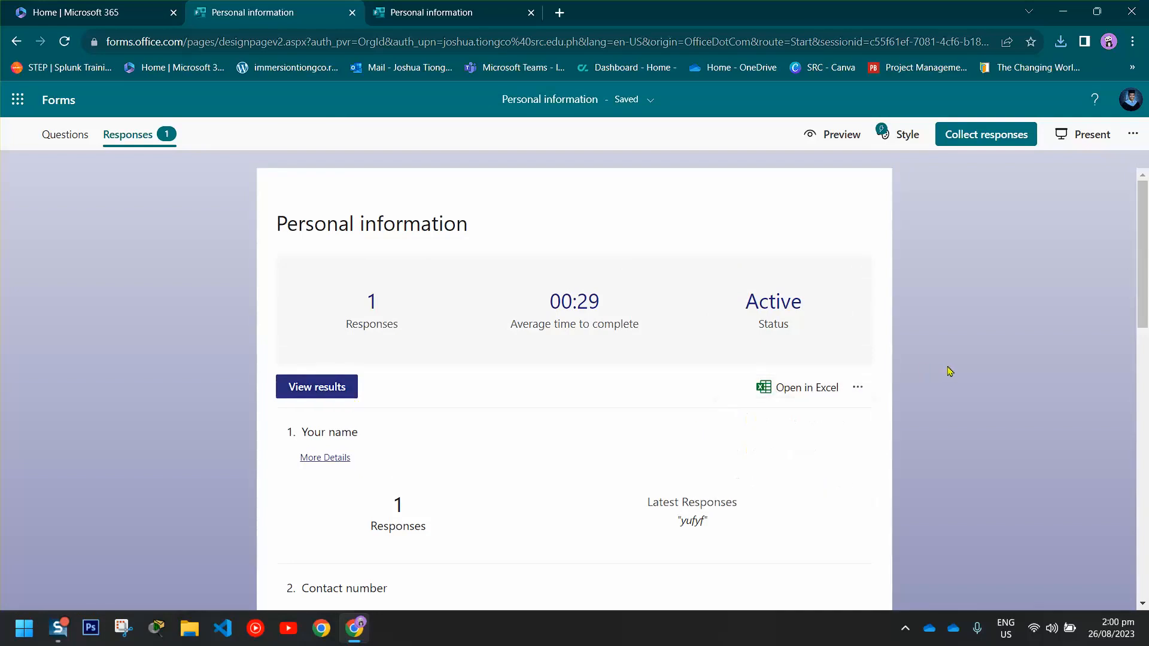
click(859, 387)
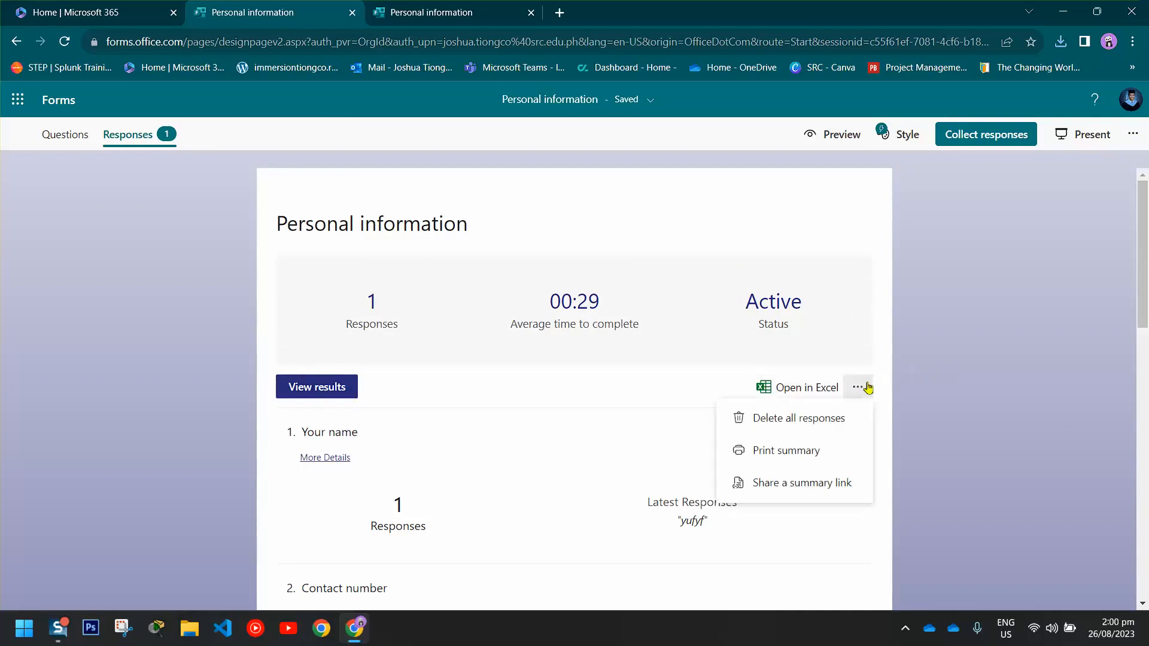
click(796, 450)
scroll(506, 366, down, 1)
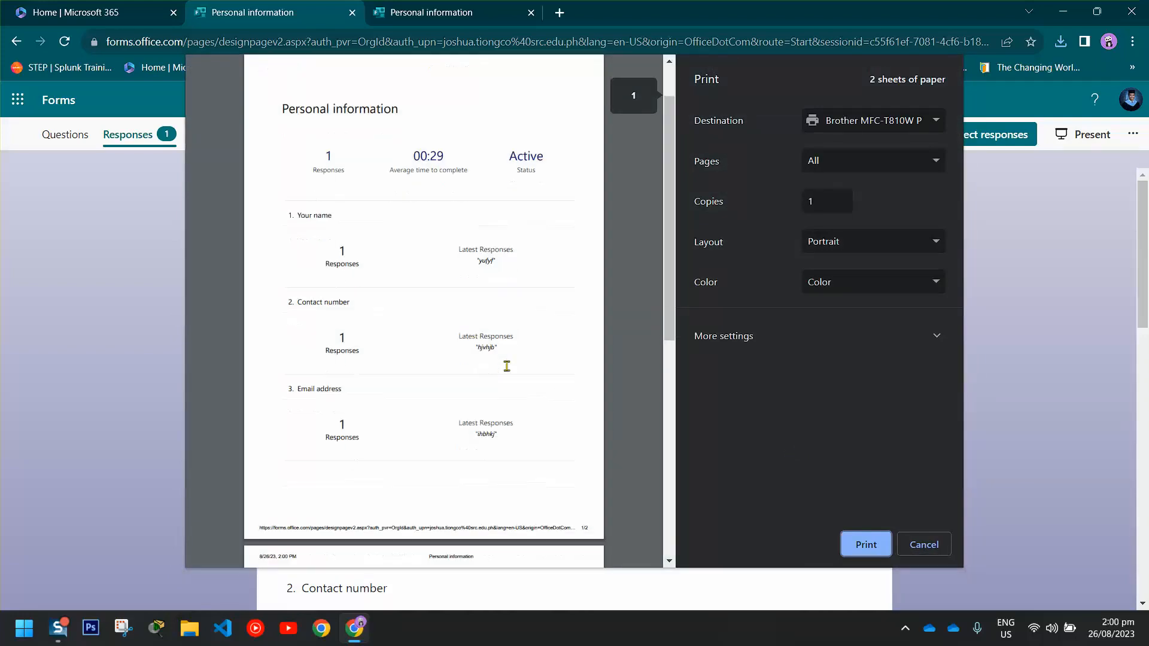
scroll(506, 365, down, 8)
scroll(495, 266, up, 8)
scroll(491, 281, down, 6)
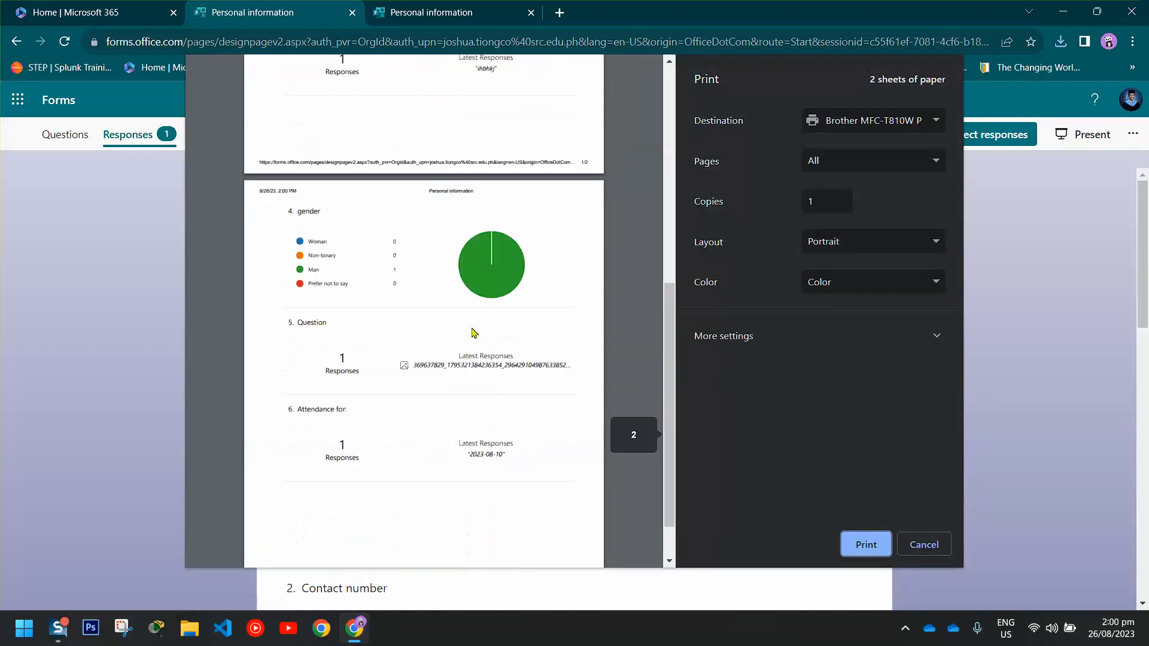
scroll(473, 333, down, 2)
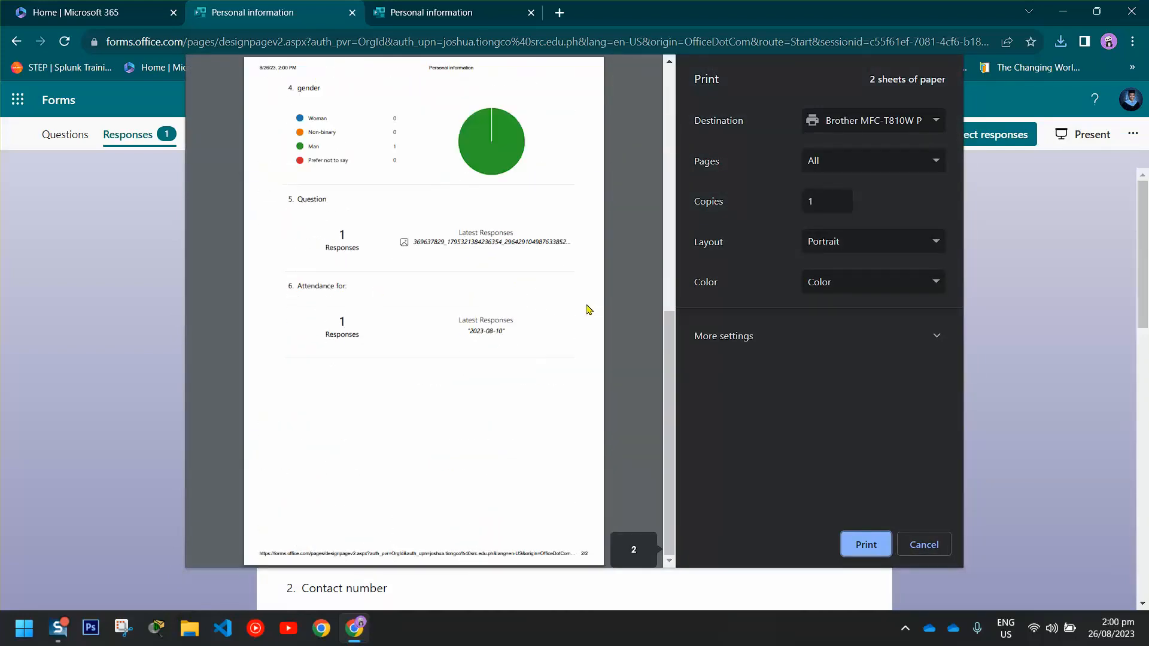
scroll(587, 314, up, 6)
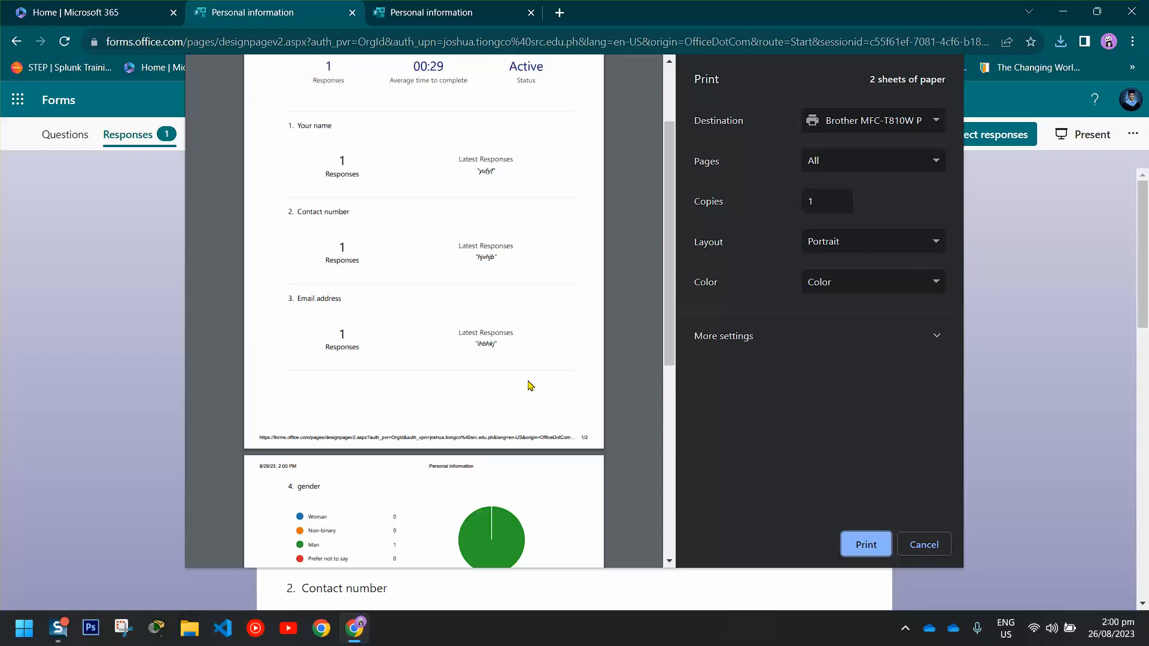
scroll(533, 373, up, 3)
scroll(526, 374, down, 7)
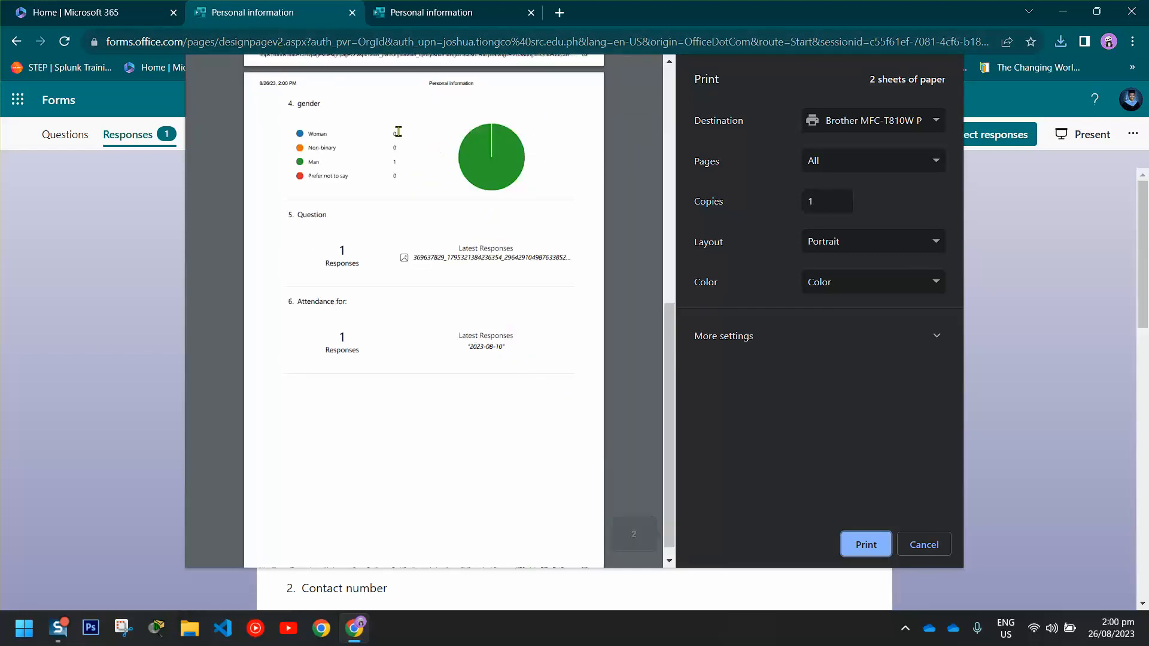
click(924, 544)
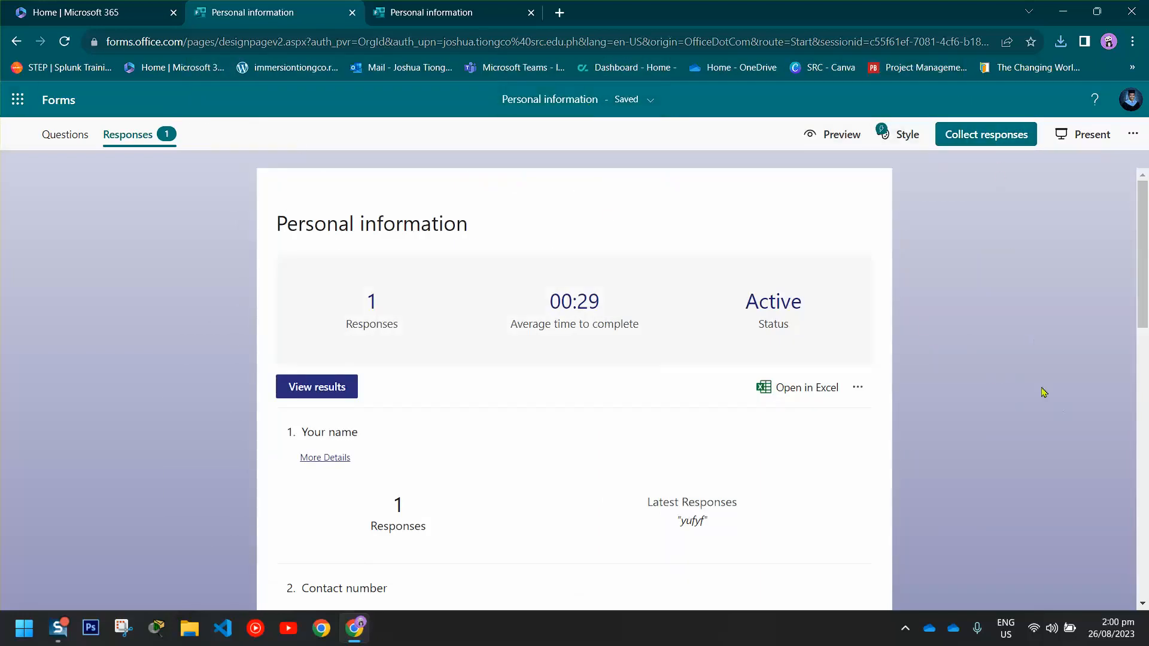
scroll(1017, 393, down, 13)
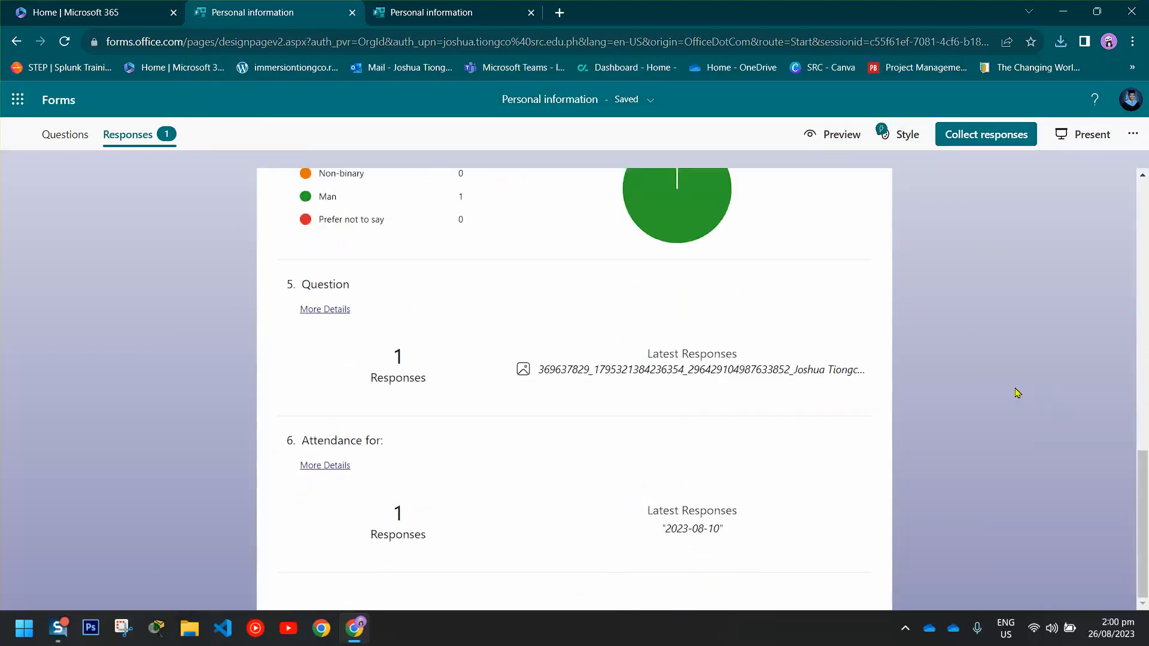
scroll(1017, 393, up, 13)
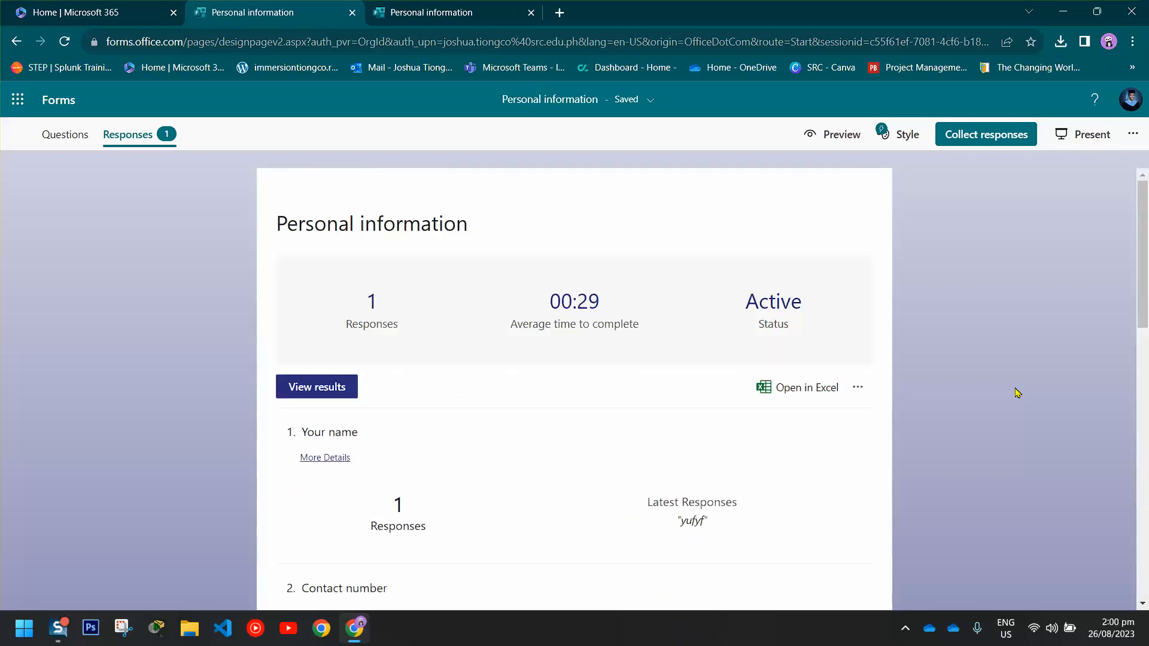